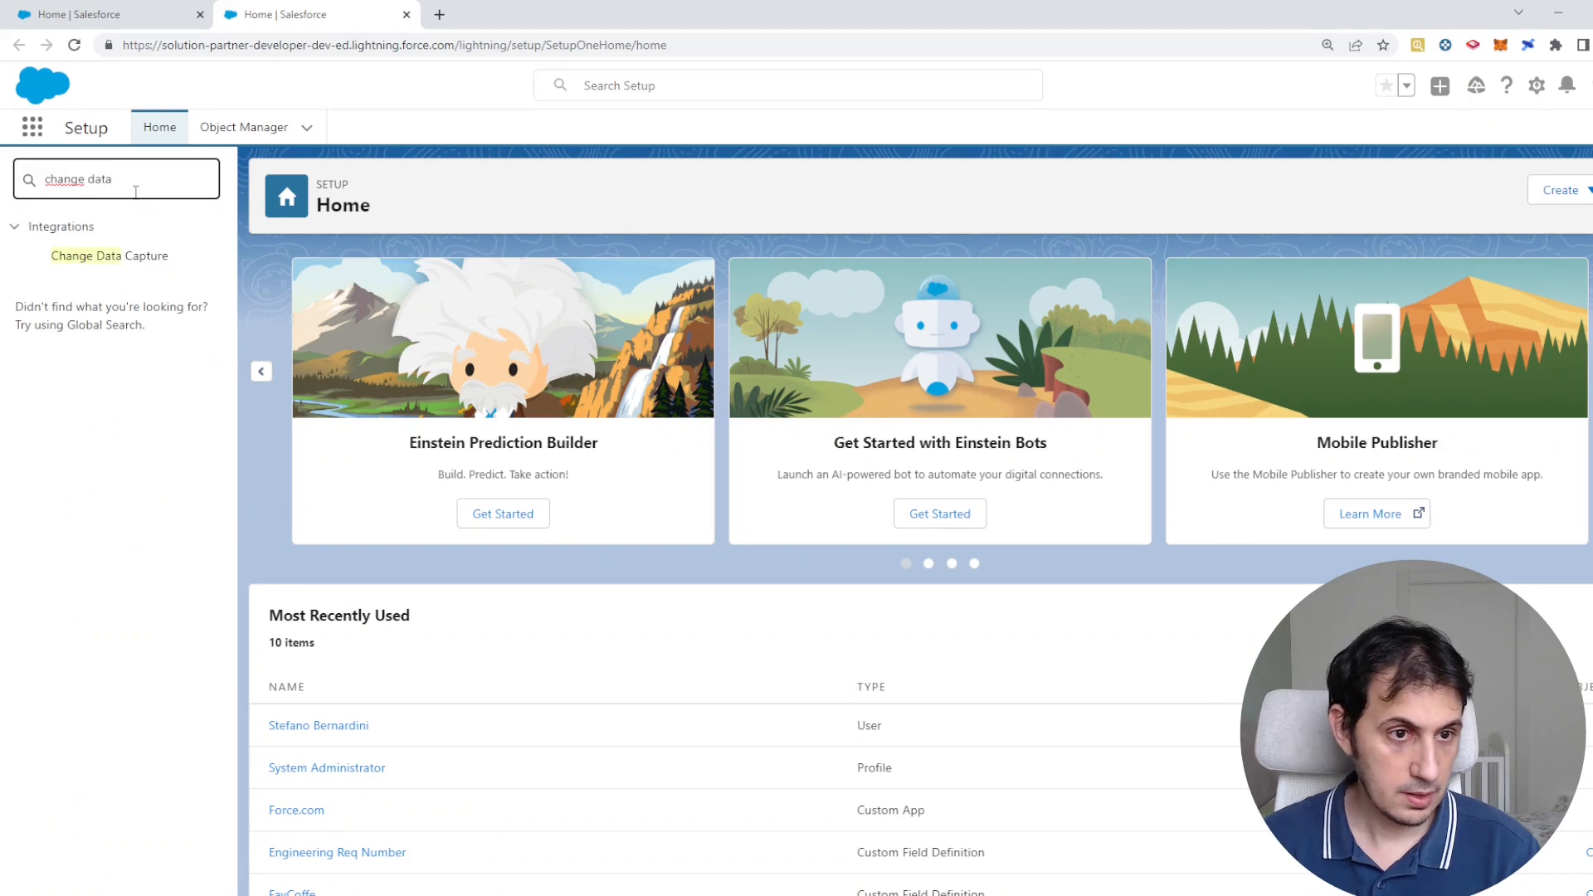
Enable Change Data Capture notifications for the Contact entity and save the selection.
left_click(106, 259)
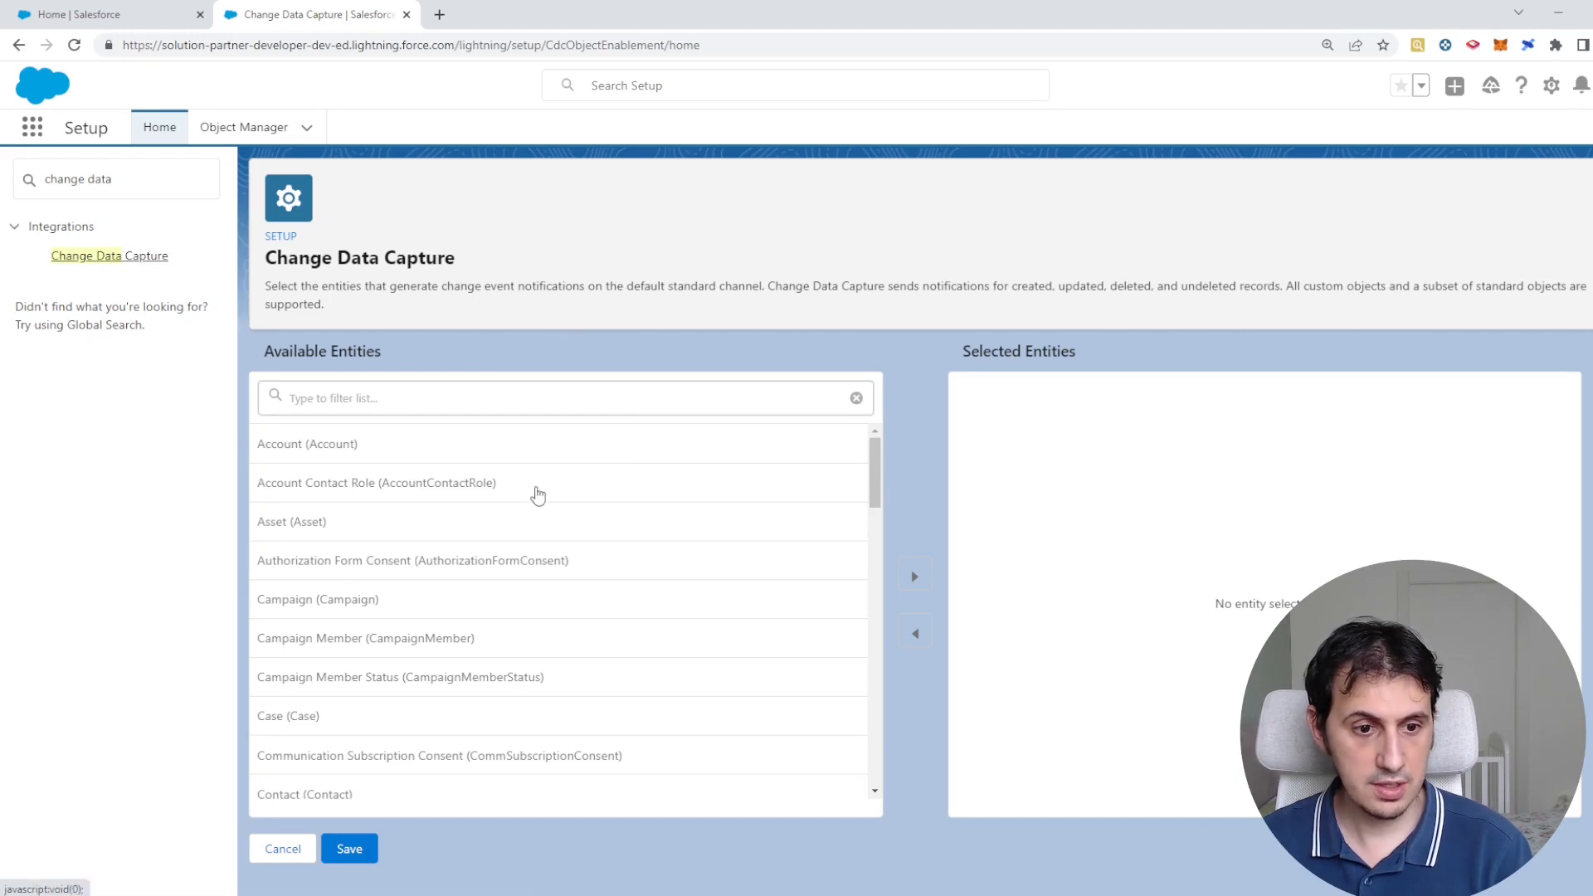
scroll(370, 627, "down", 1)
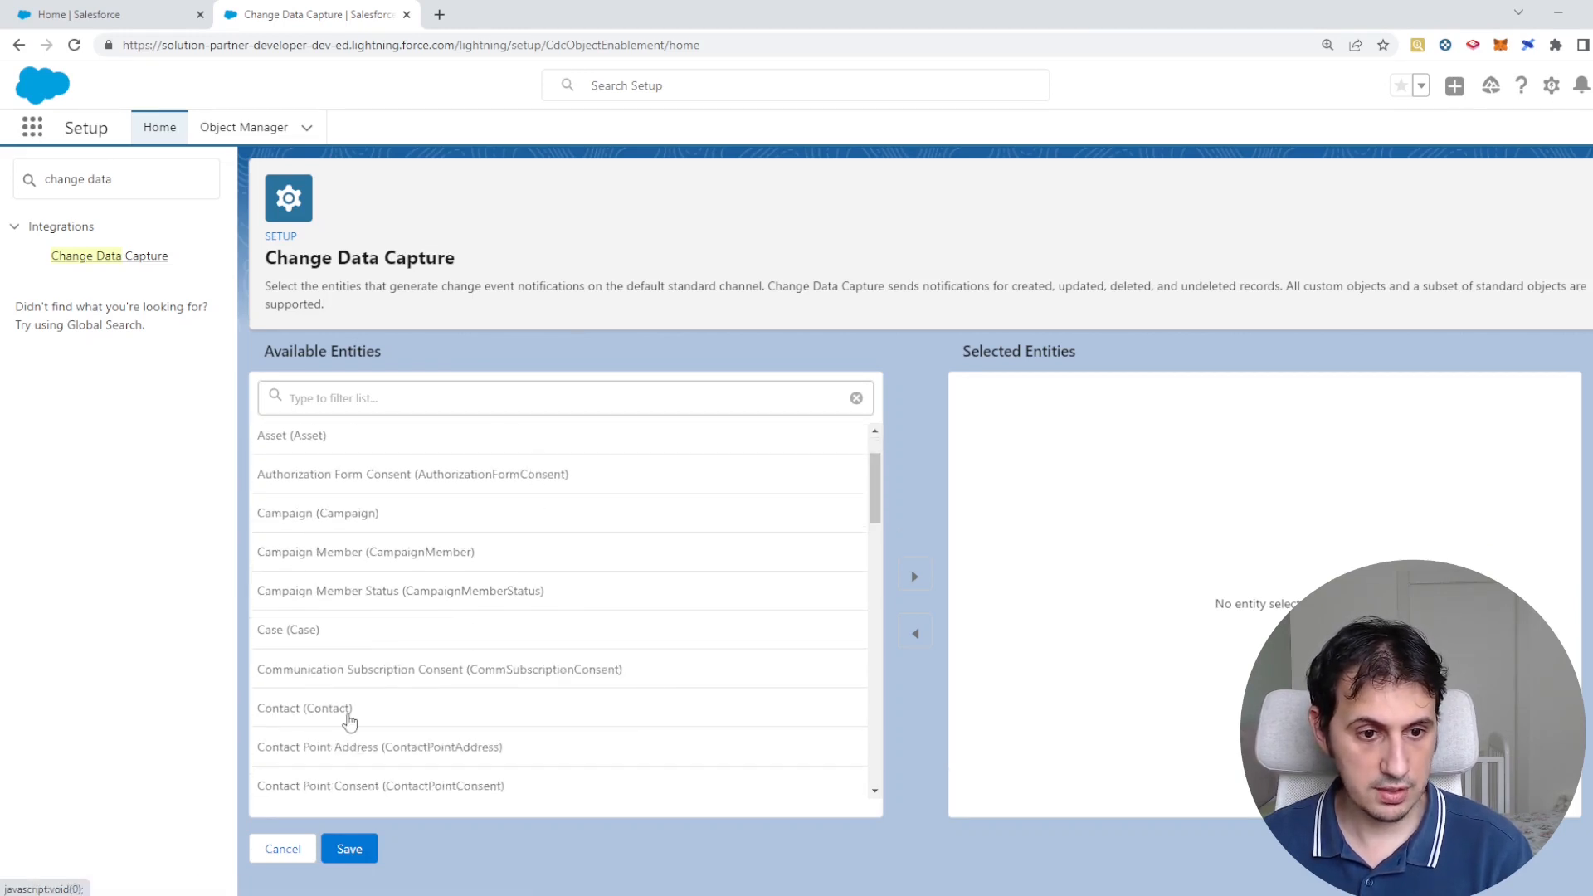
left_click(350, 722)
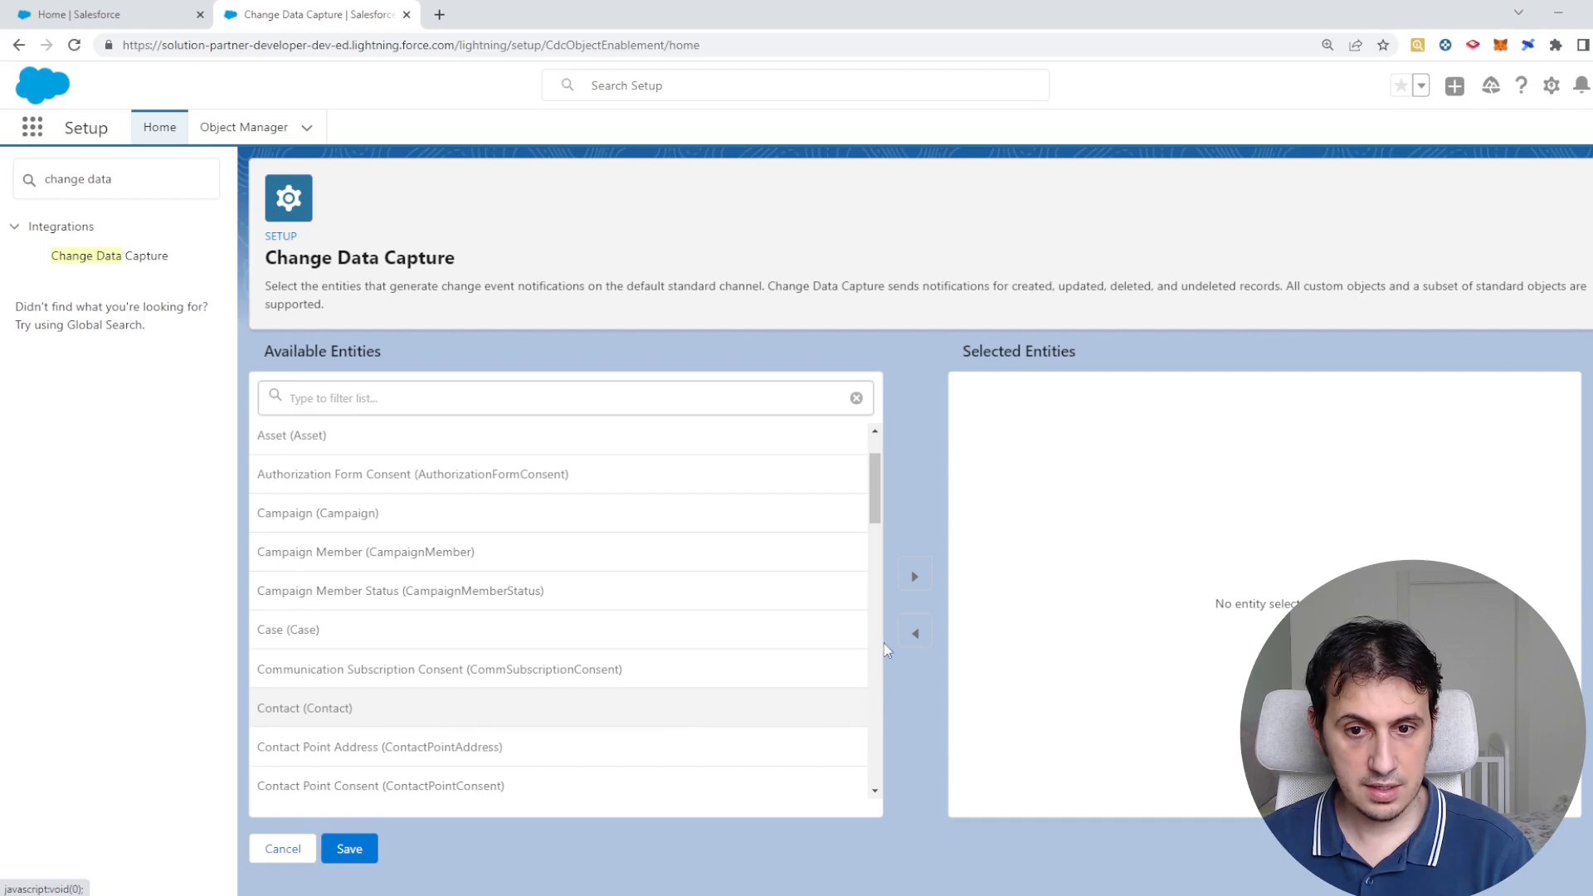
left_click(916, 578)
left_click(350, 848)
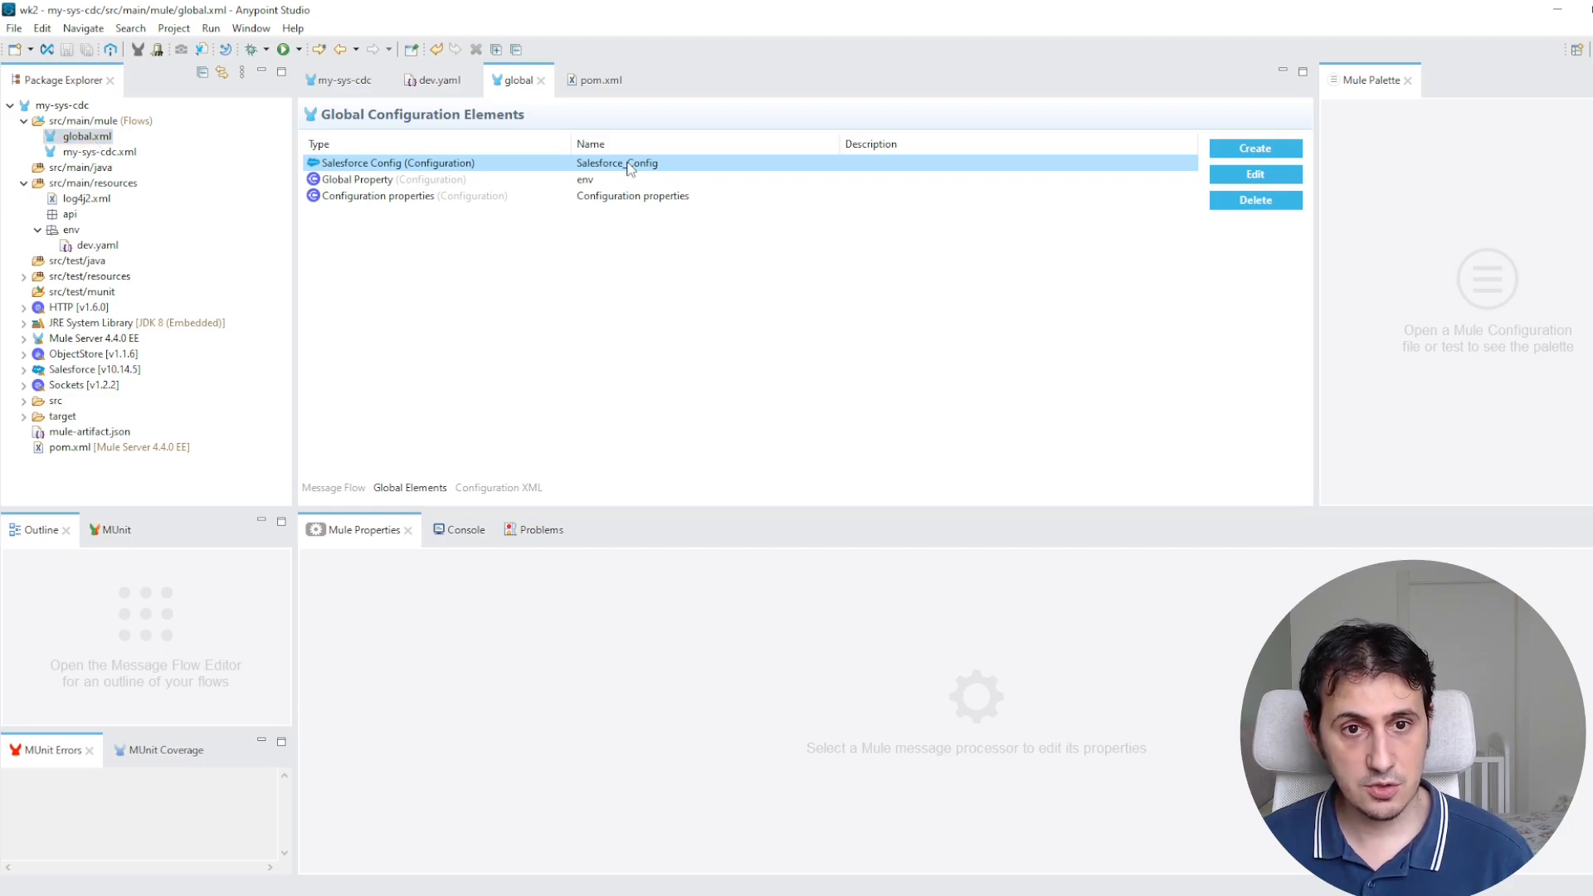
In Anypoint Studio, check which file the Configuration properties global element references.
double_click(628, 202)
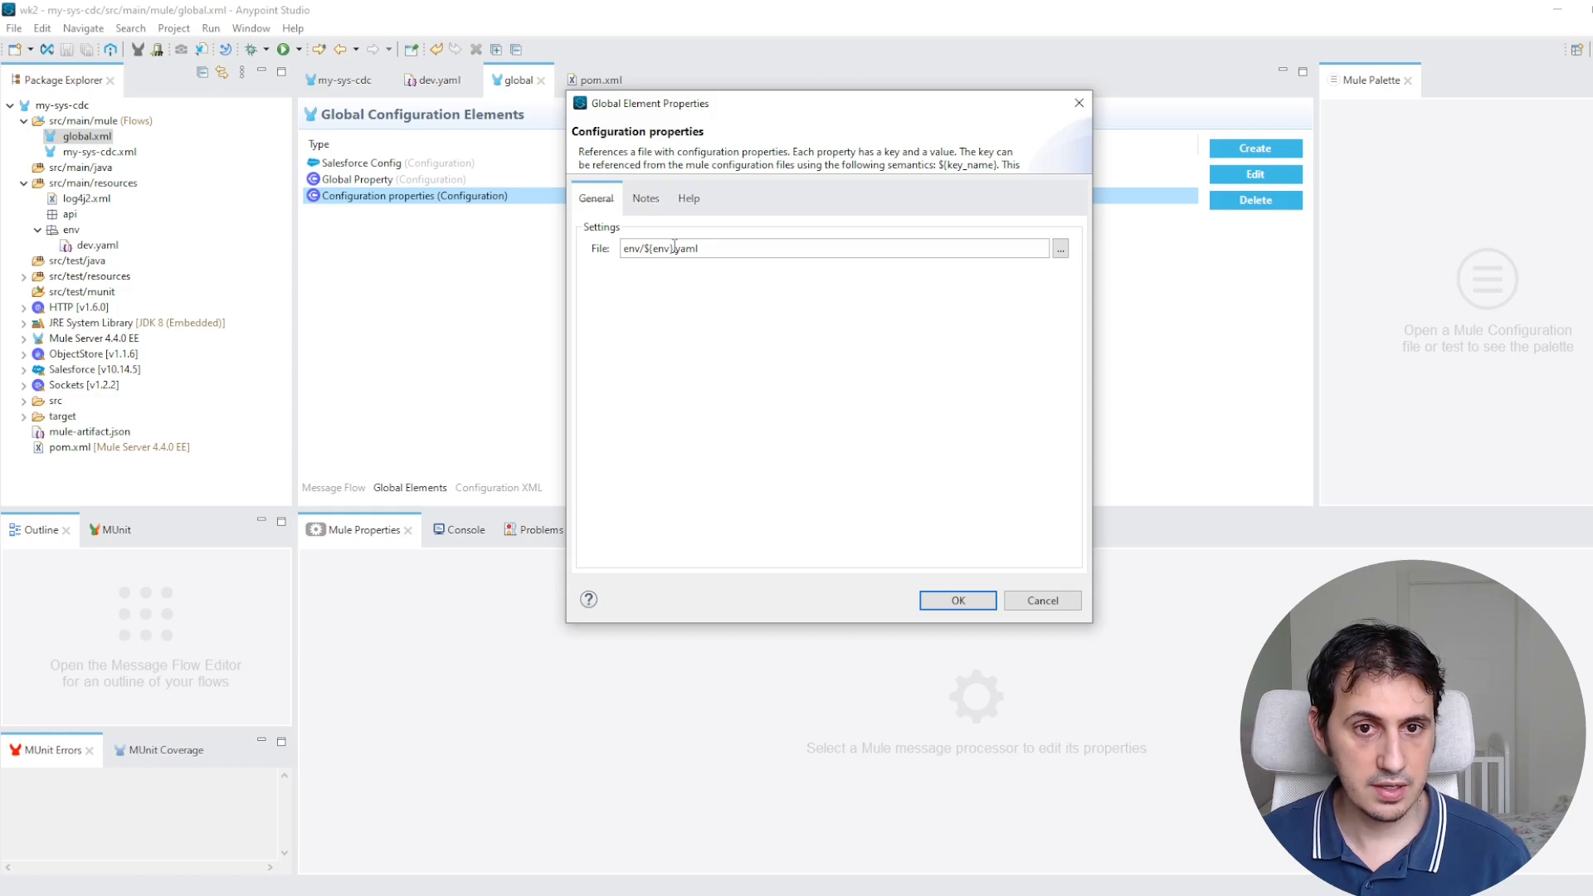
left_click(957, 599)
Check the credential placeholders of the Salesforce_Config global element, including the unmasked password property, and test its connection.
left_click(428, 165)
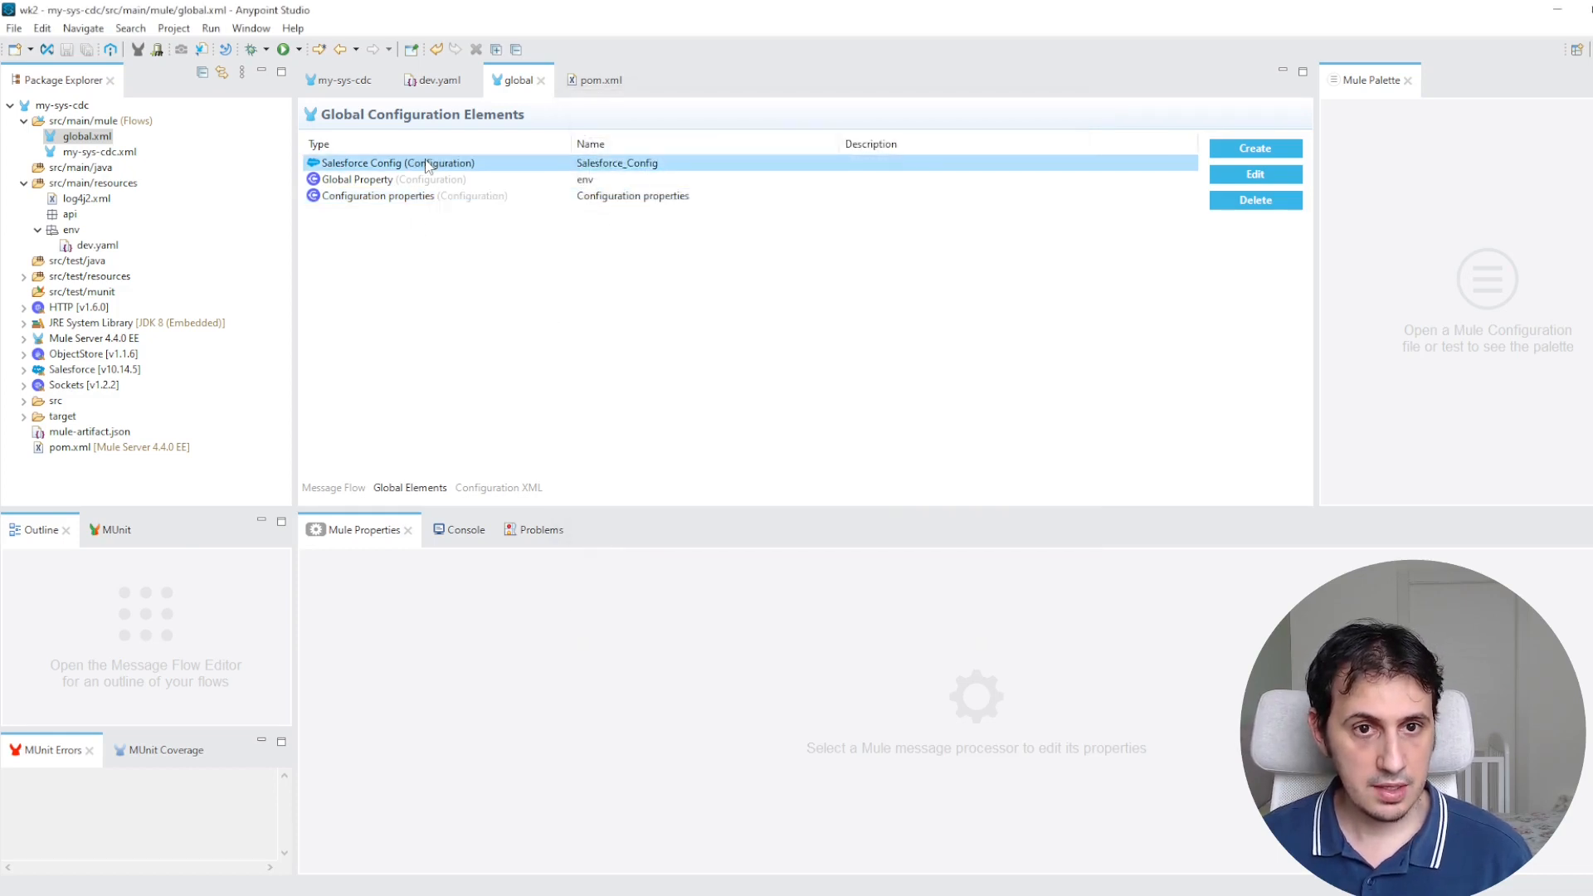
double_click(427, 165)
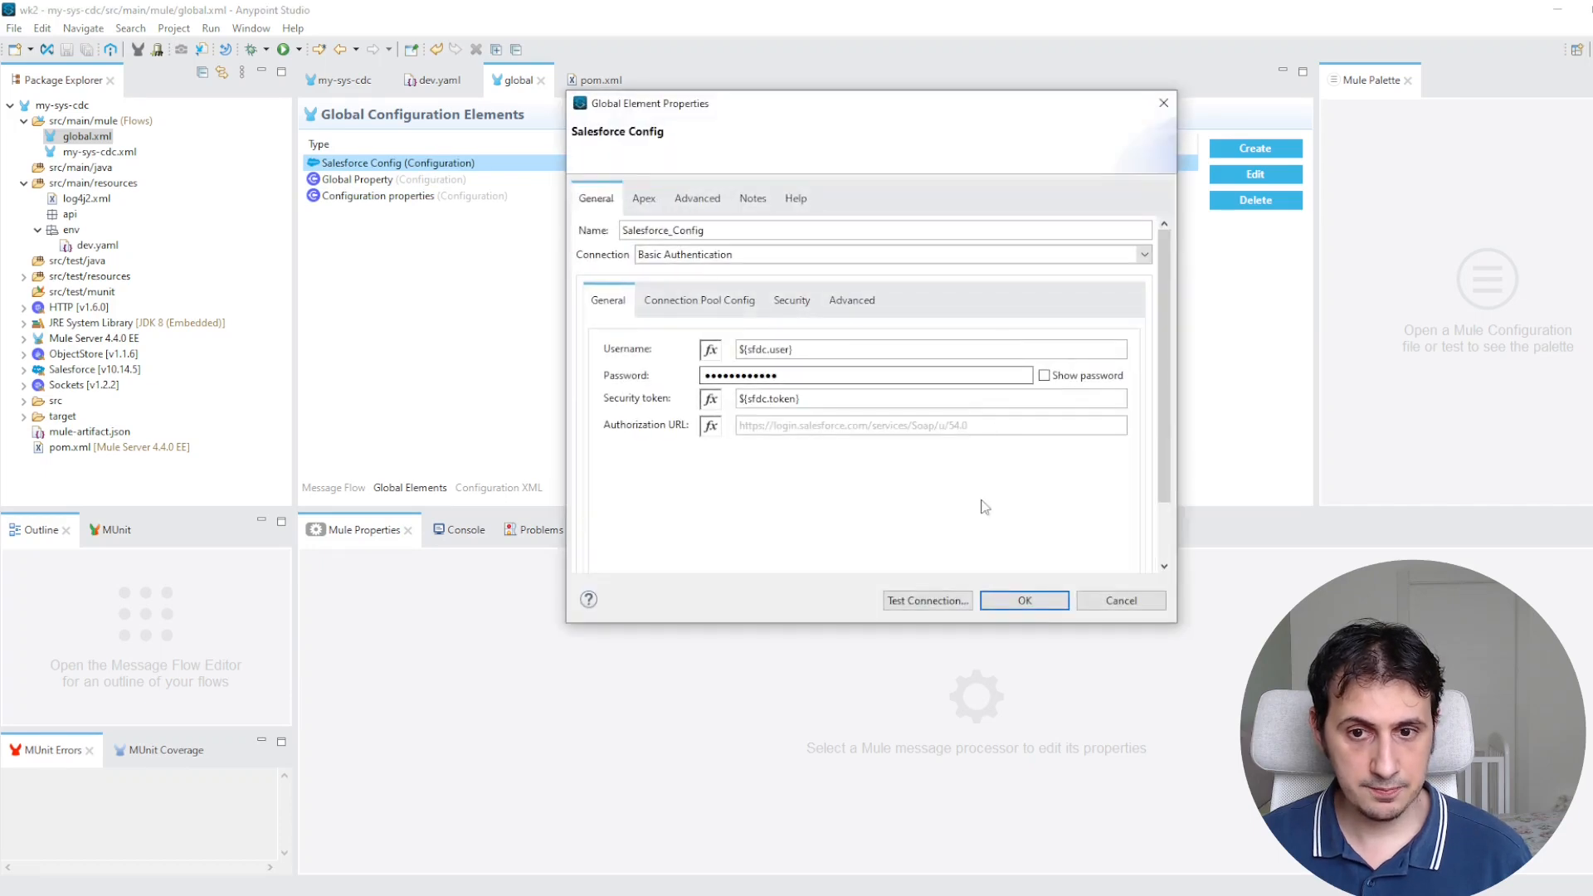
left_click(1044, 376)
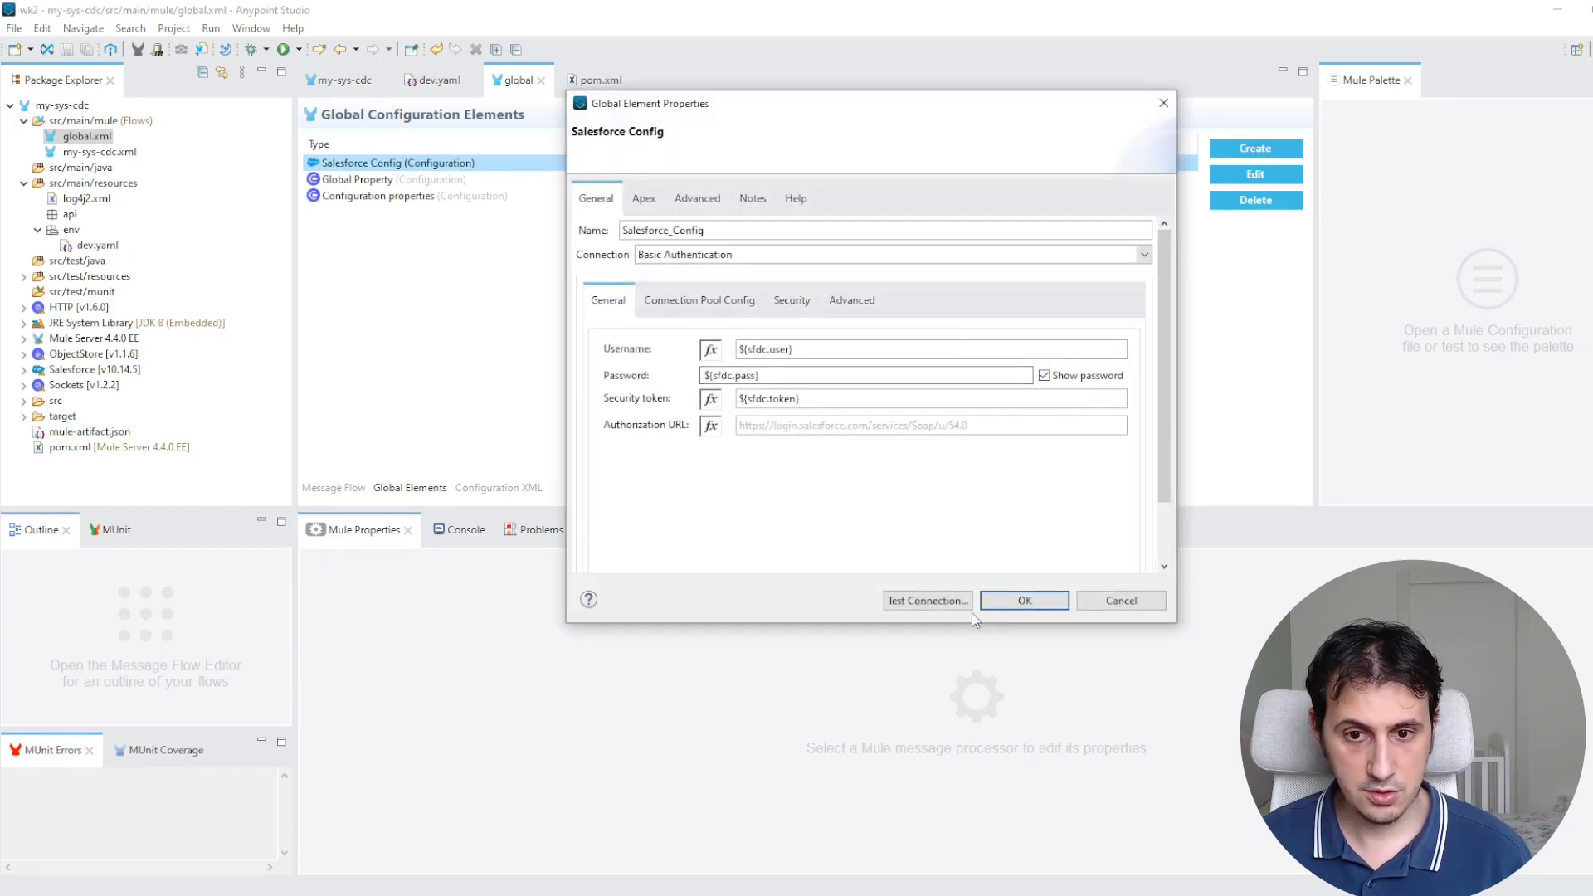
left_click(943, 601)
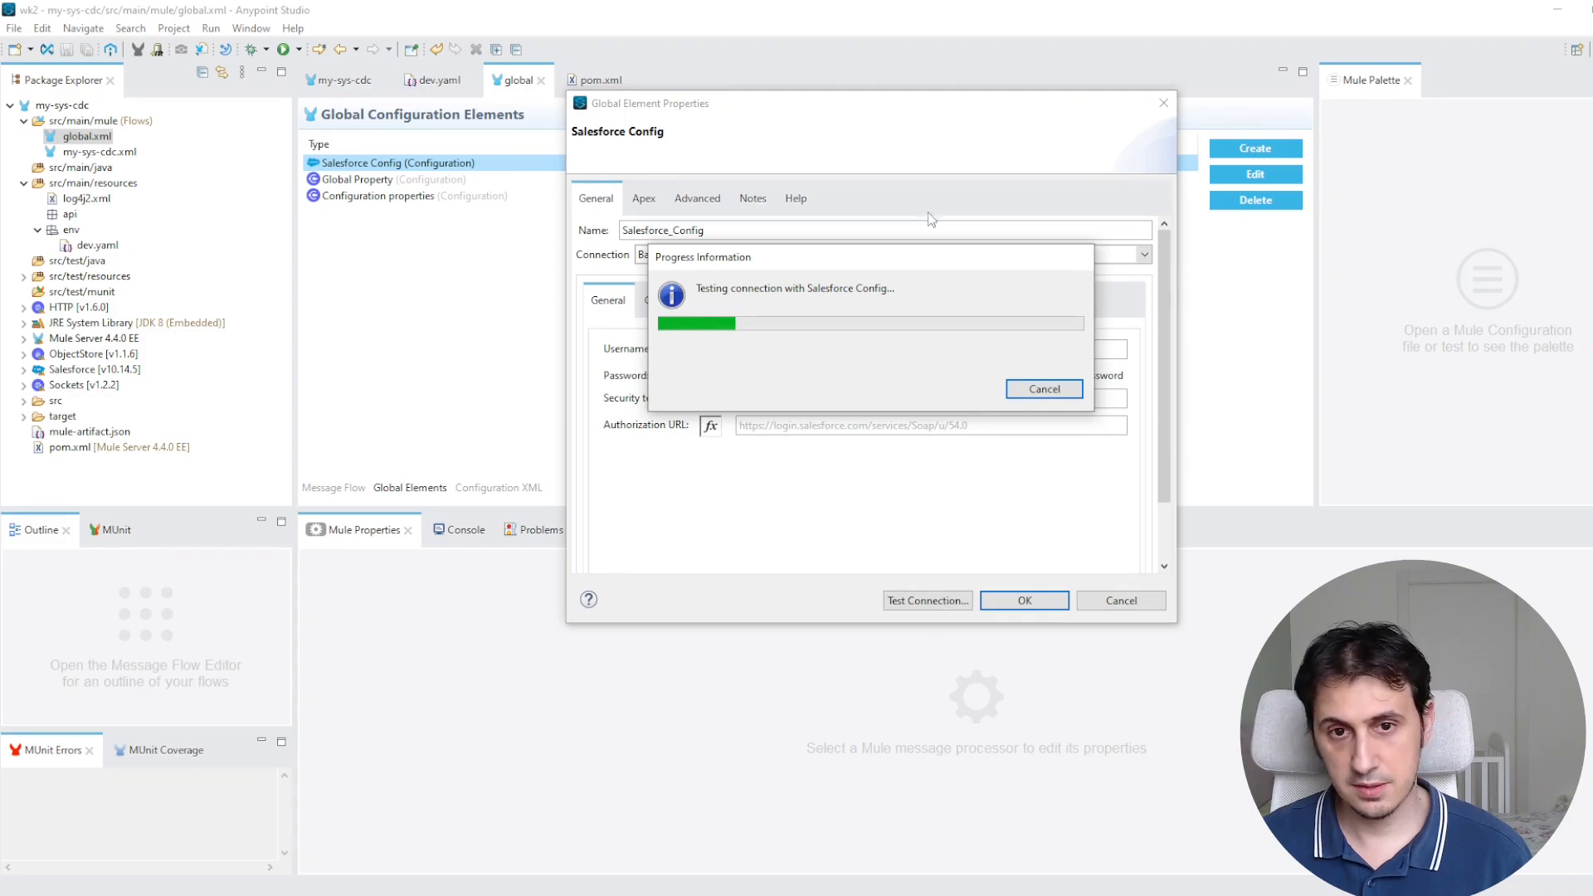
left_click_drag(906, 258, 910, 222)
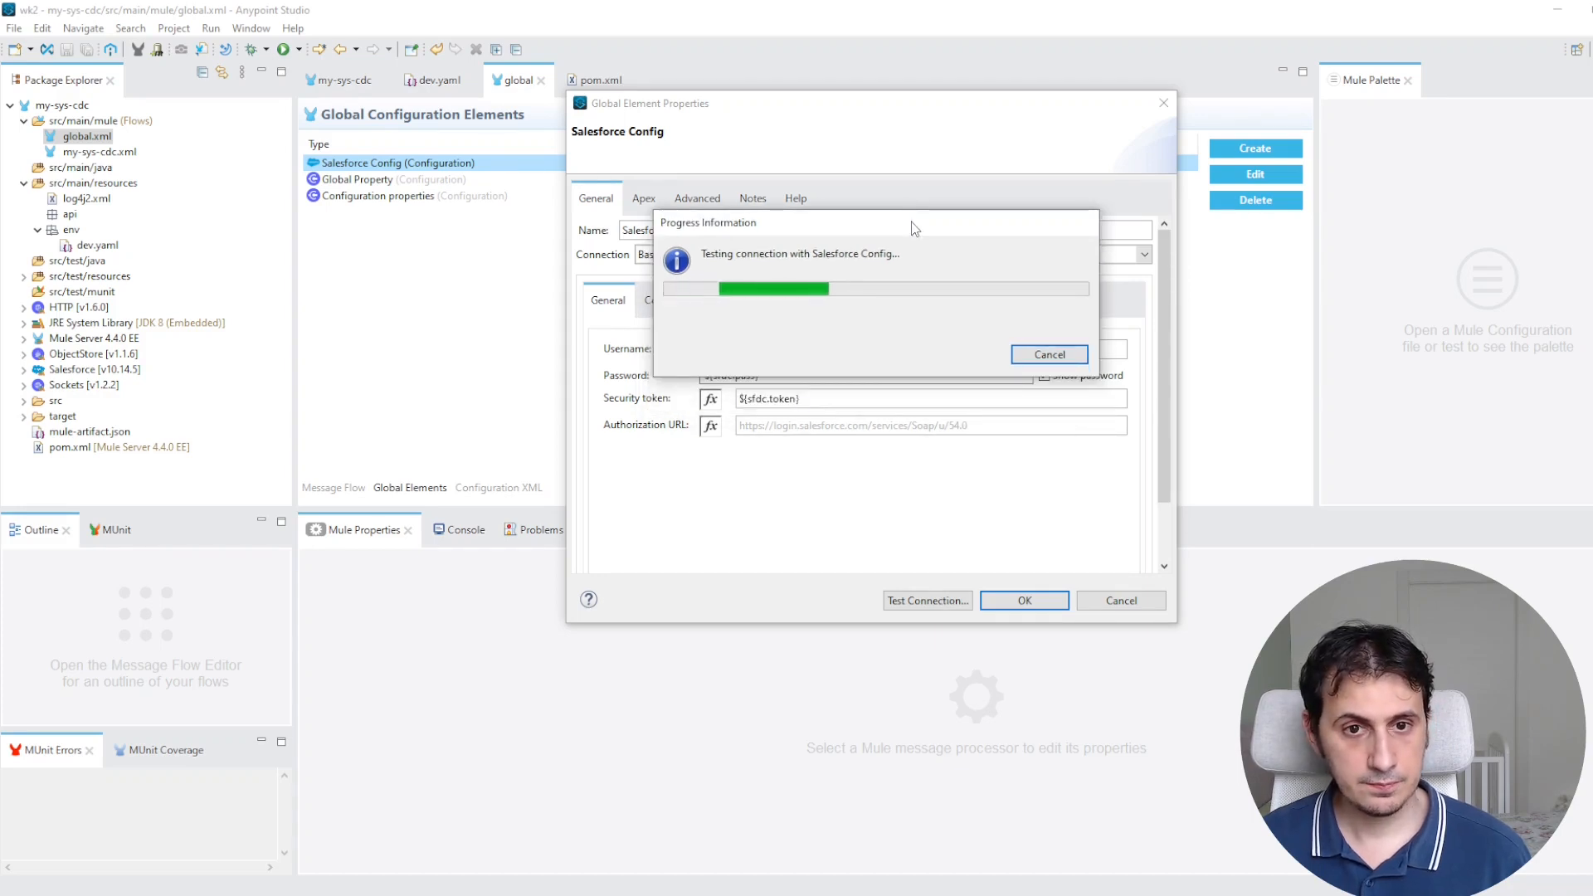
left_click(1042, 372)
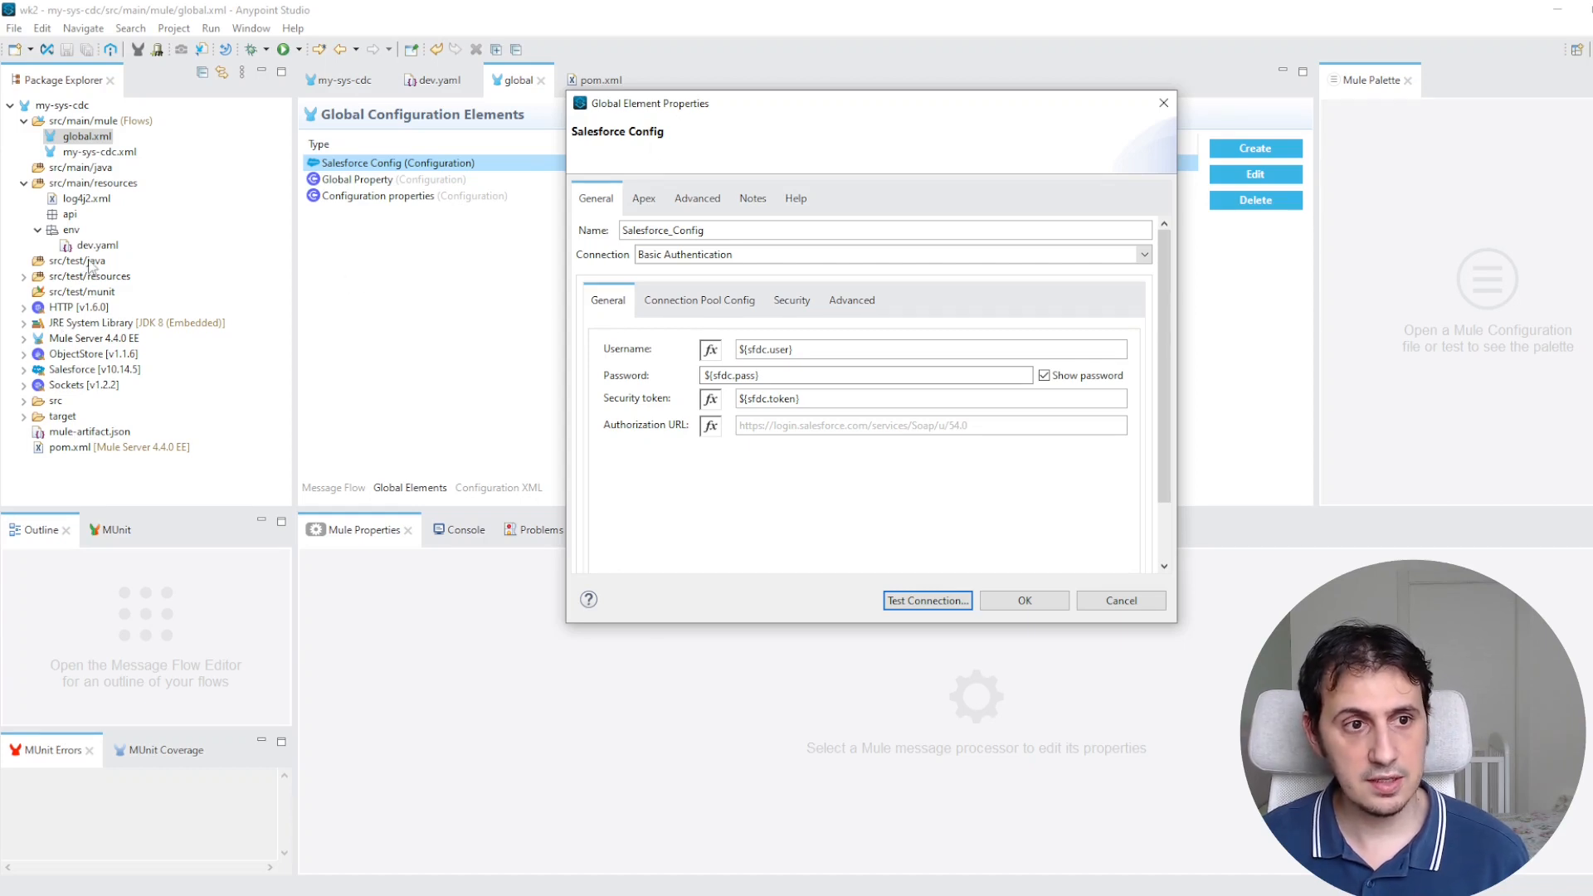
left_click(1045, 605)
Add a Salesforce Replay channel listener to the empty my-sys-cdc.xml canvas and save the project.
double_click(125, 156)
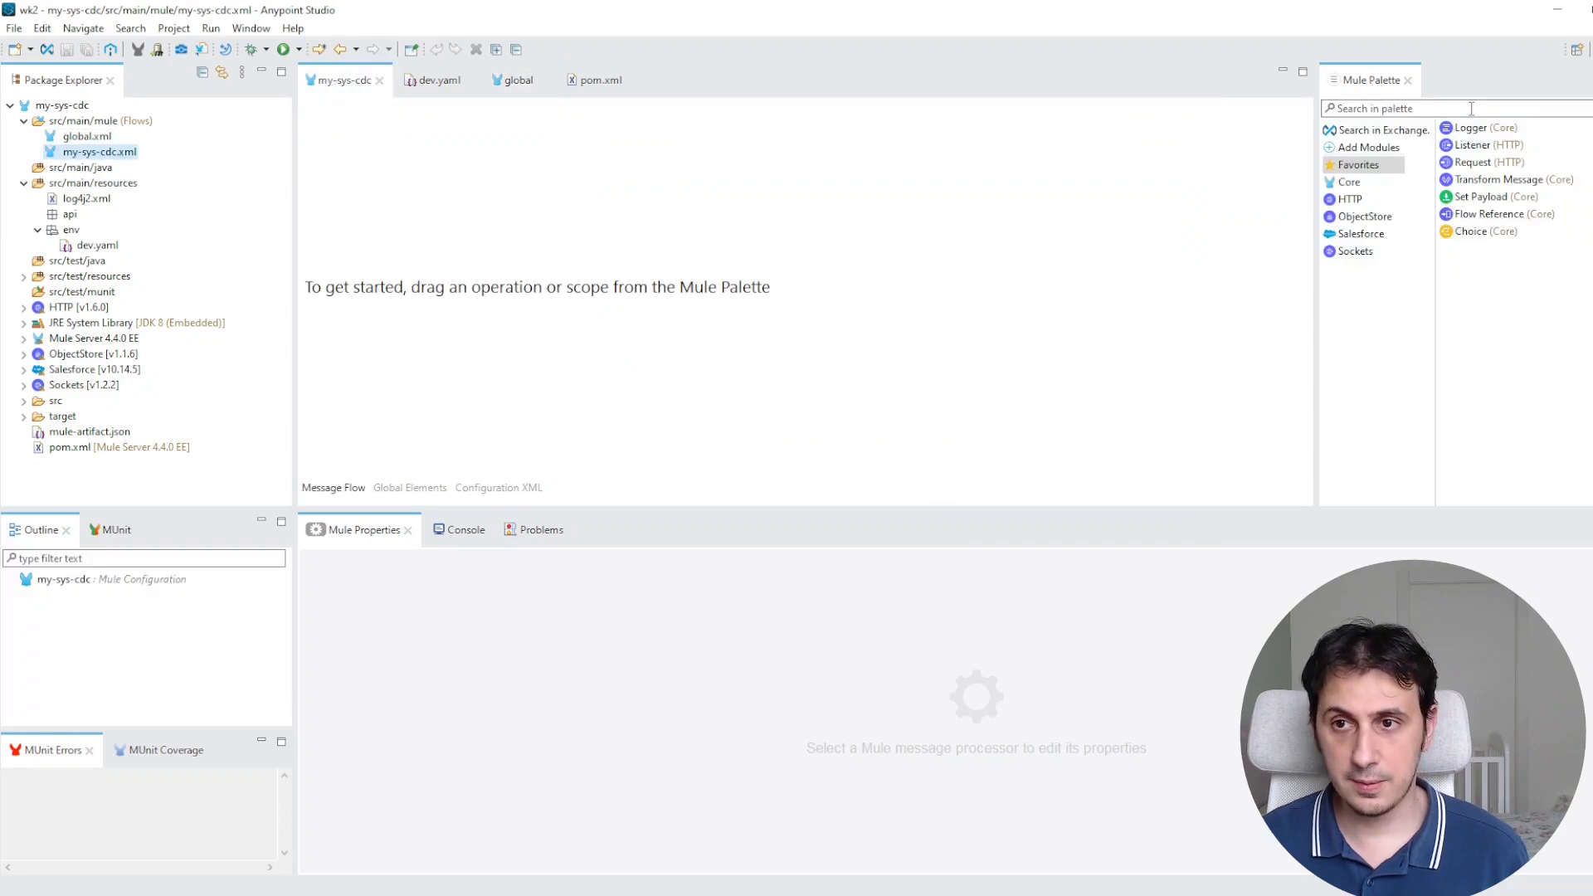
left_click(1471, 109)
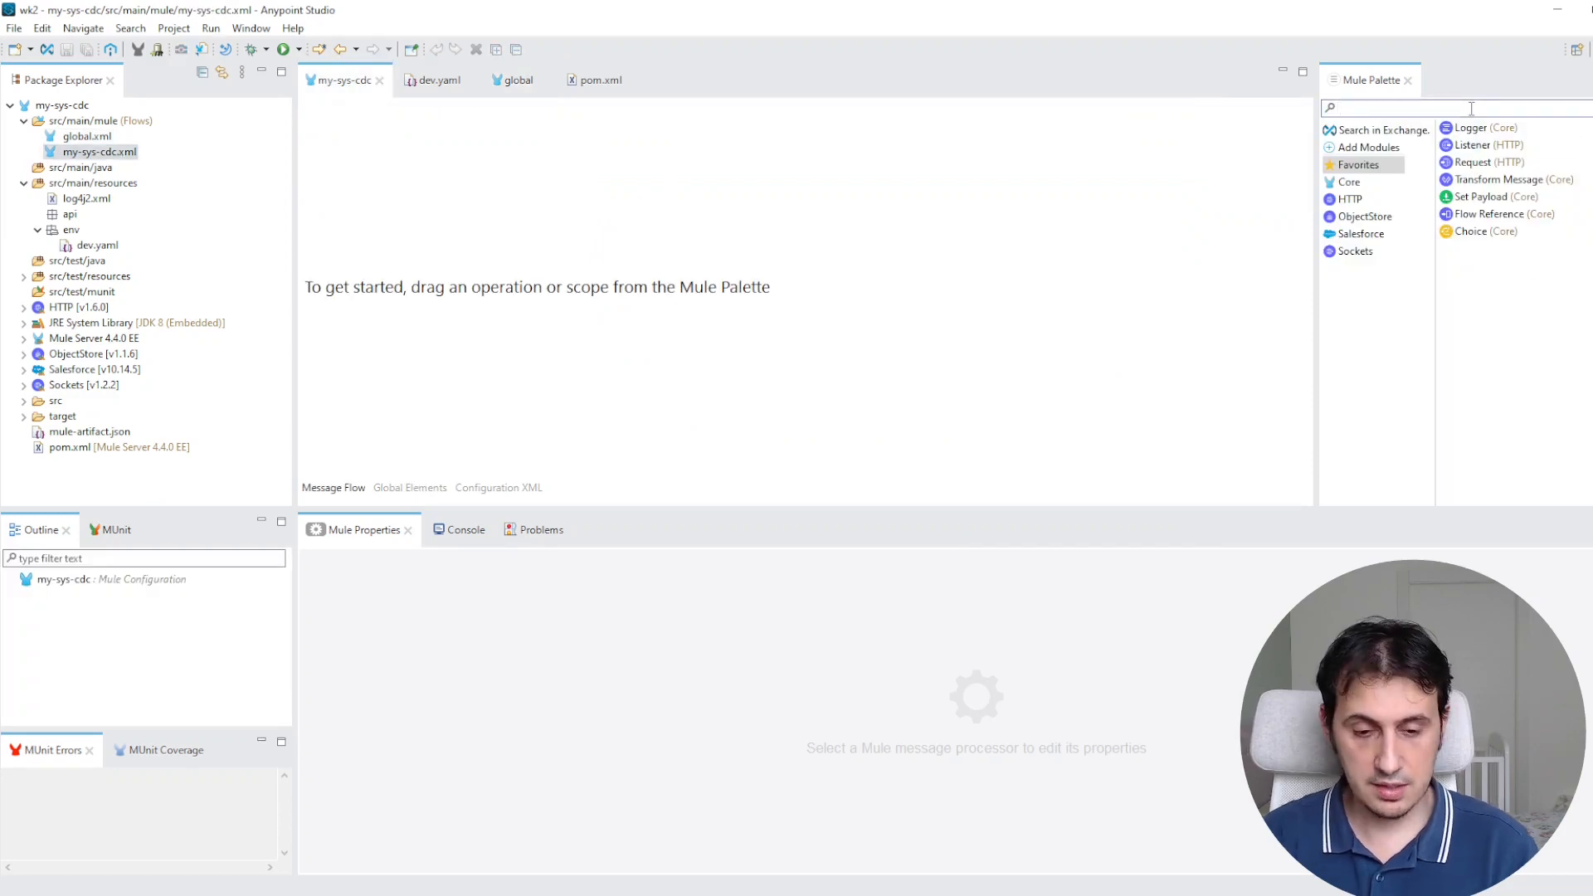
type("replay")
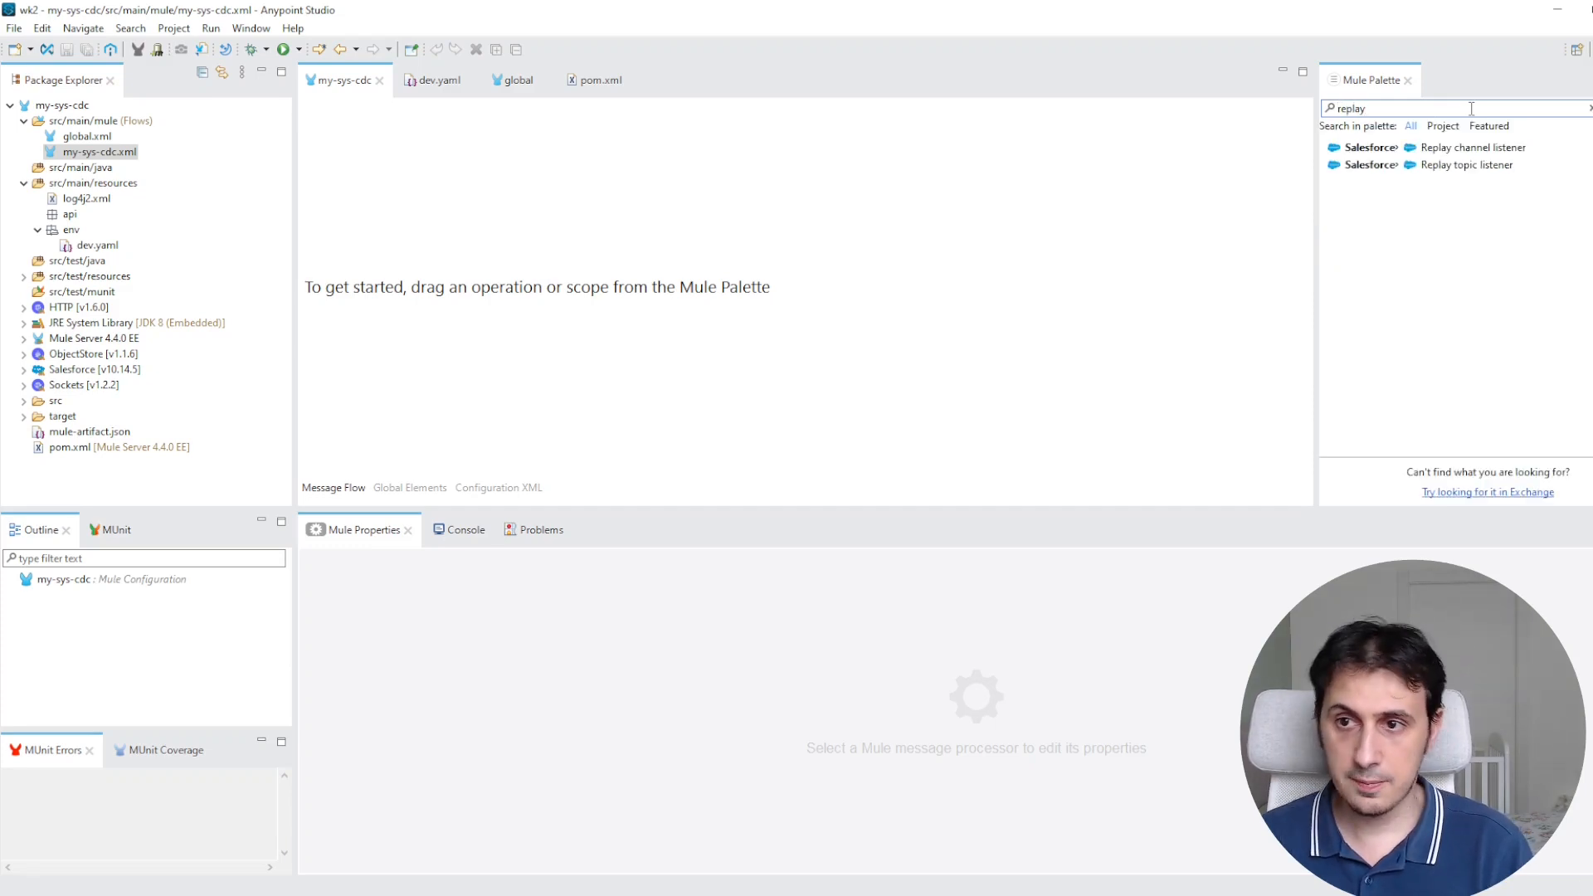
left_click_drag(1482, 151, 381, 227)
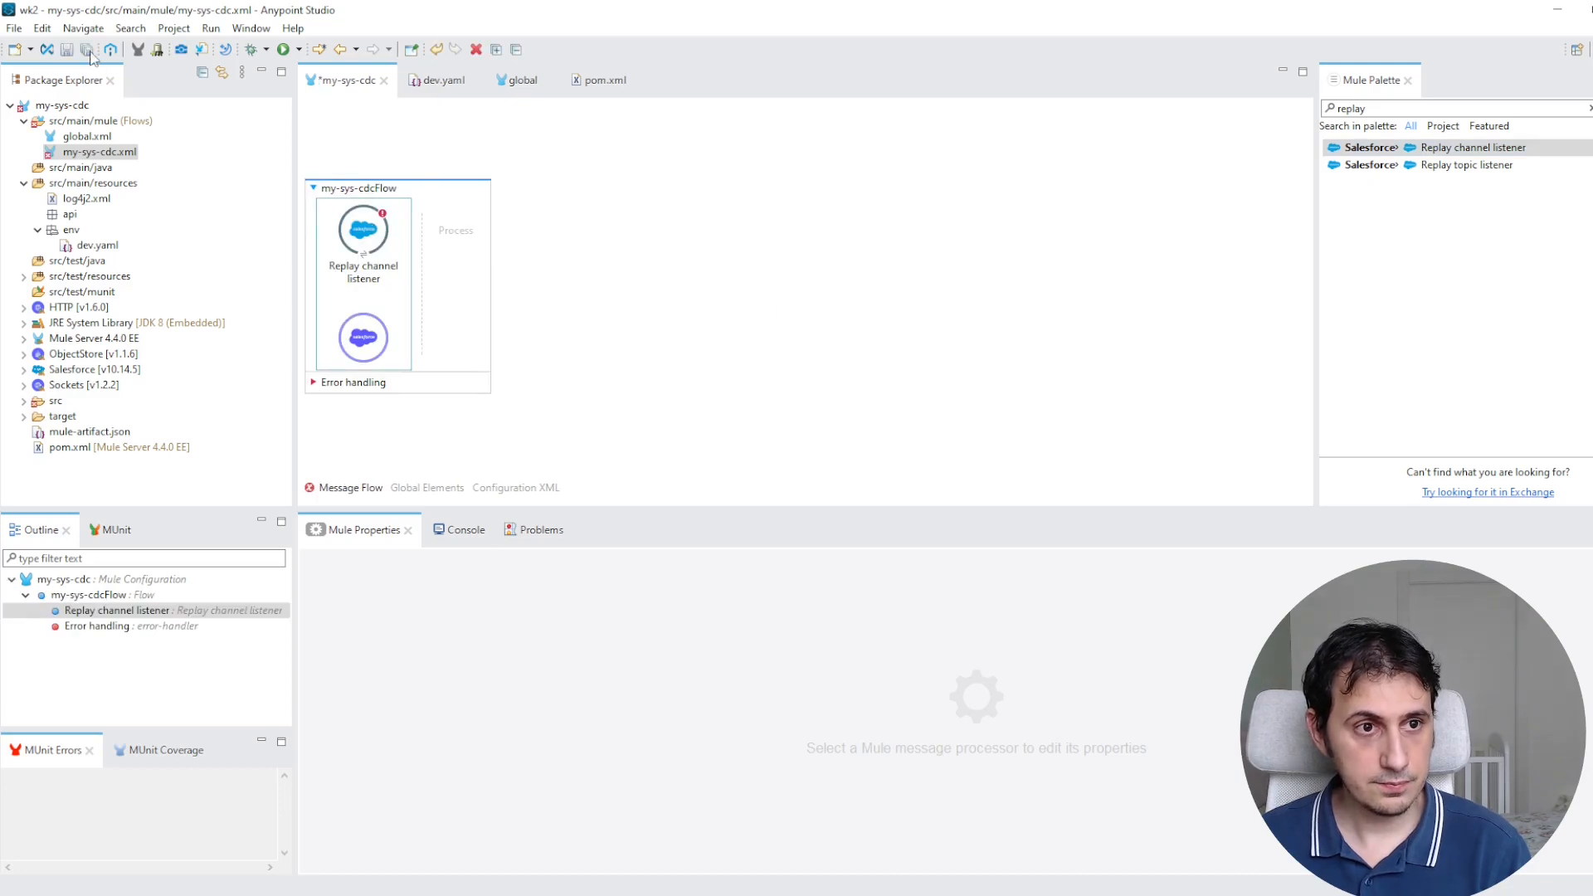
left_click(88, 51)
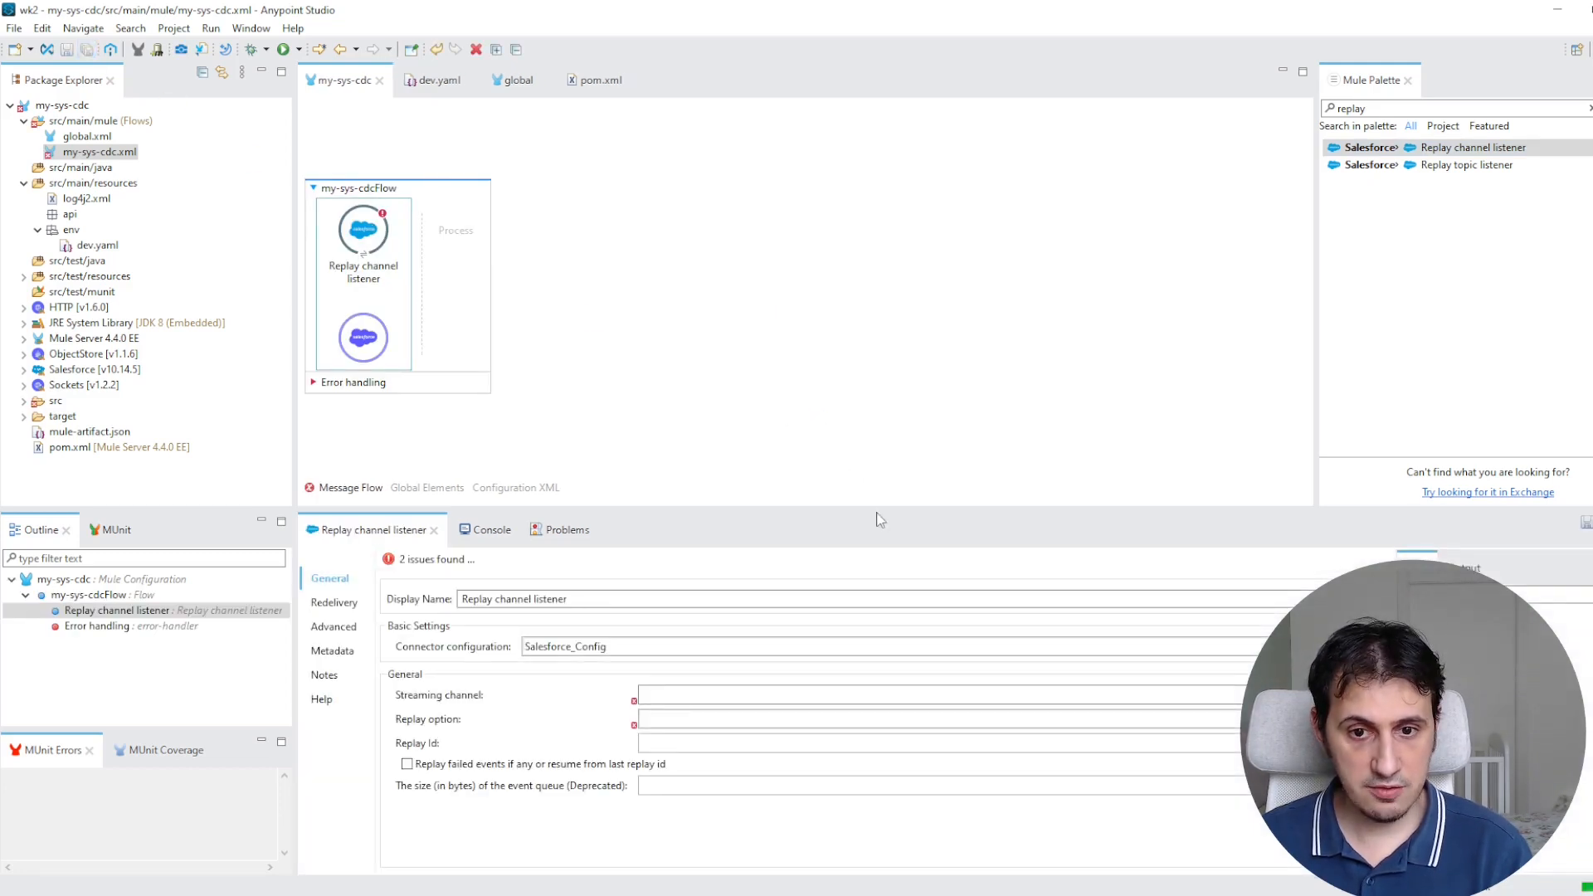
Use Salesforce_Config as the listener's connector configuration and set its streaming channel to /data/ContactChangeEvent.
left_click_drag(877, 507, 873, 416)
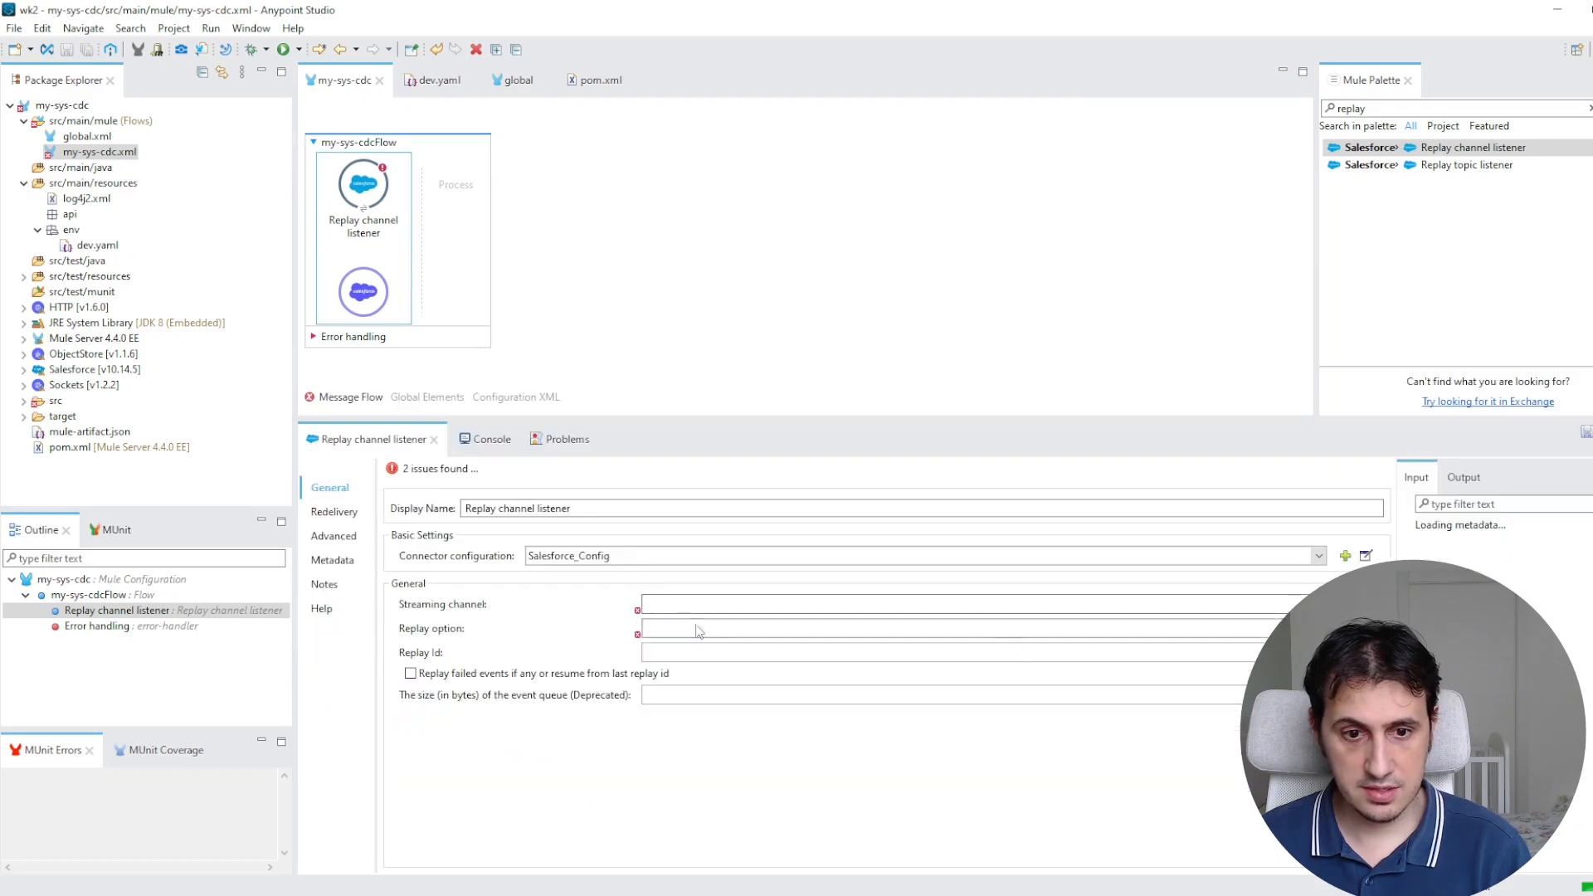
left_click(1205, 557)
left_click(1206, 571)
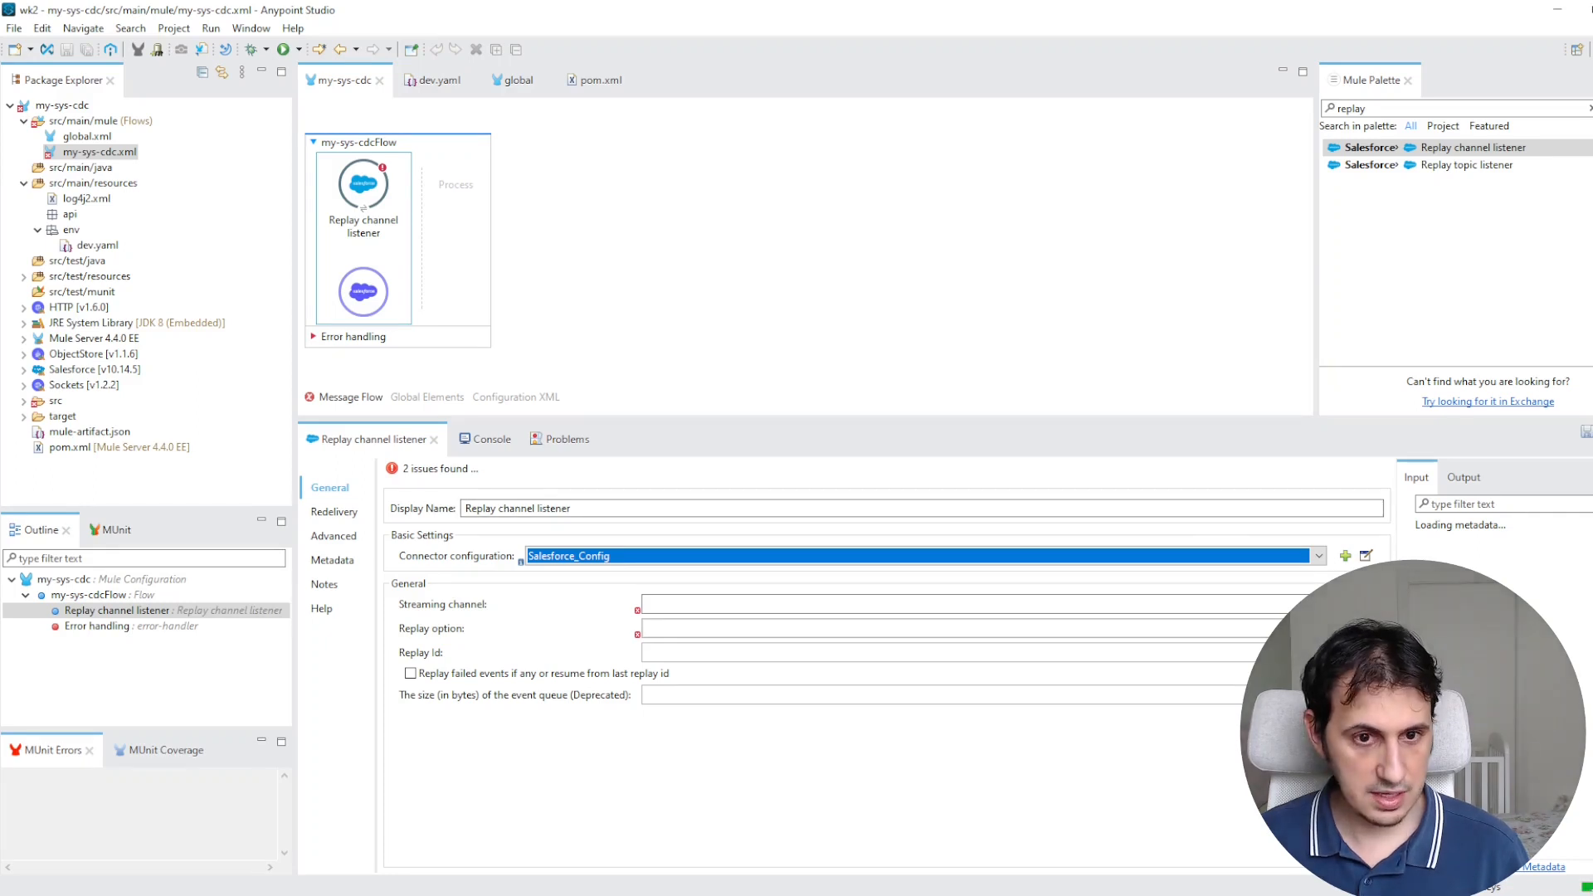
key("alt+Tab")
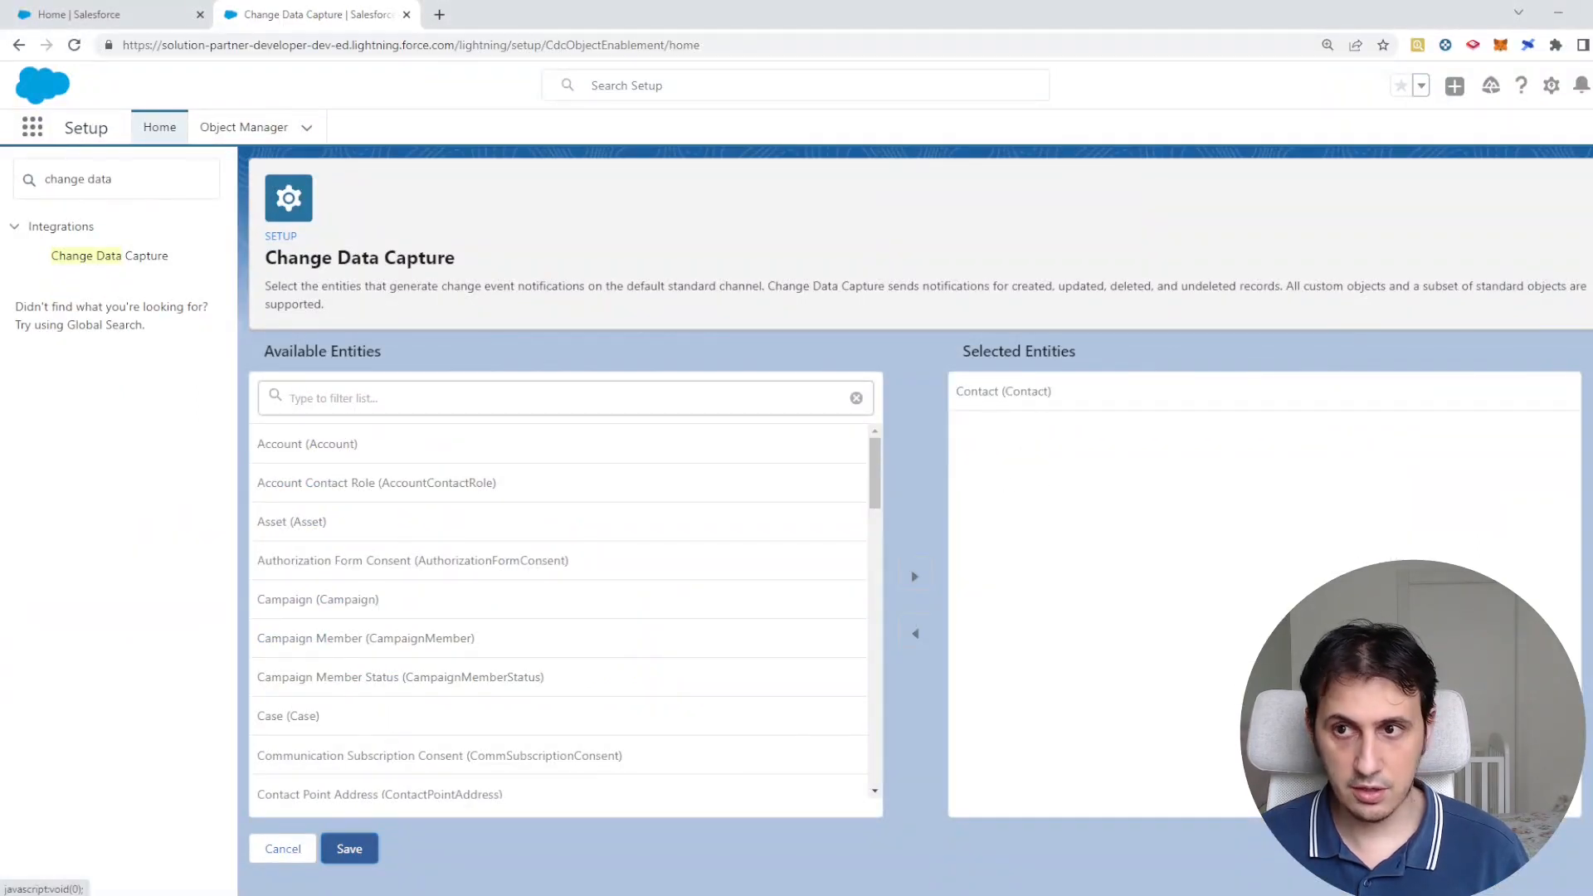
left_click(1559, 8)
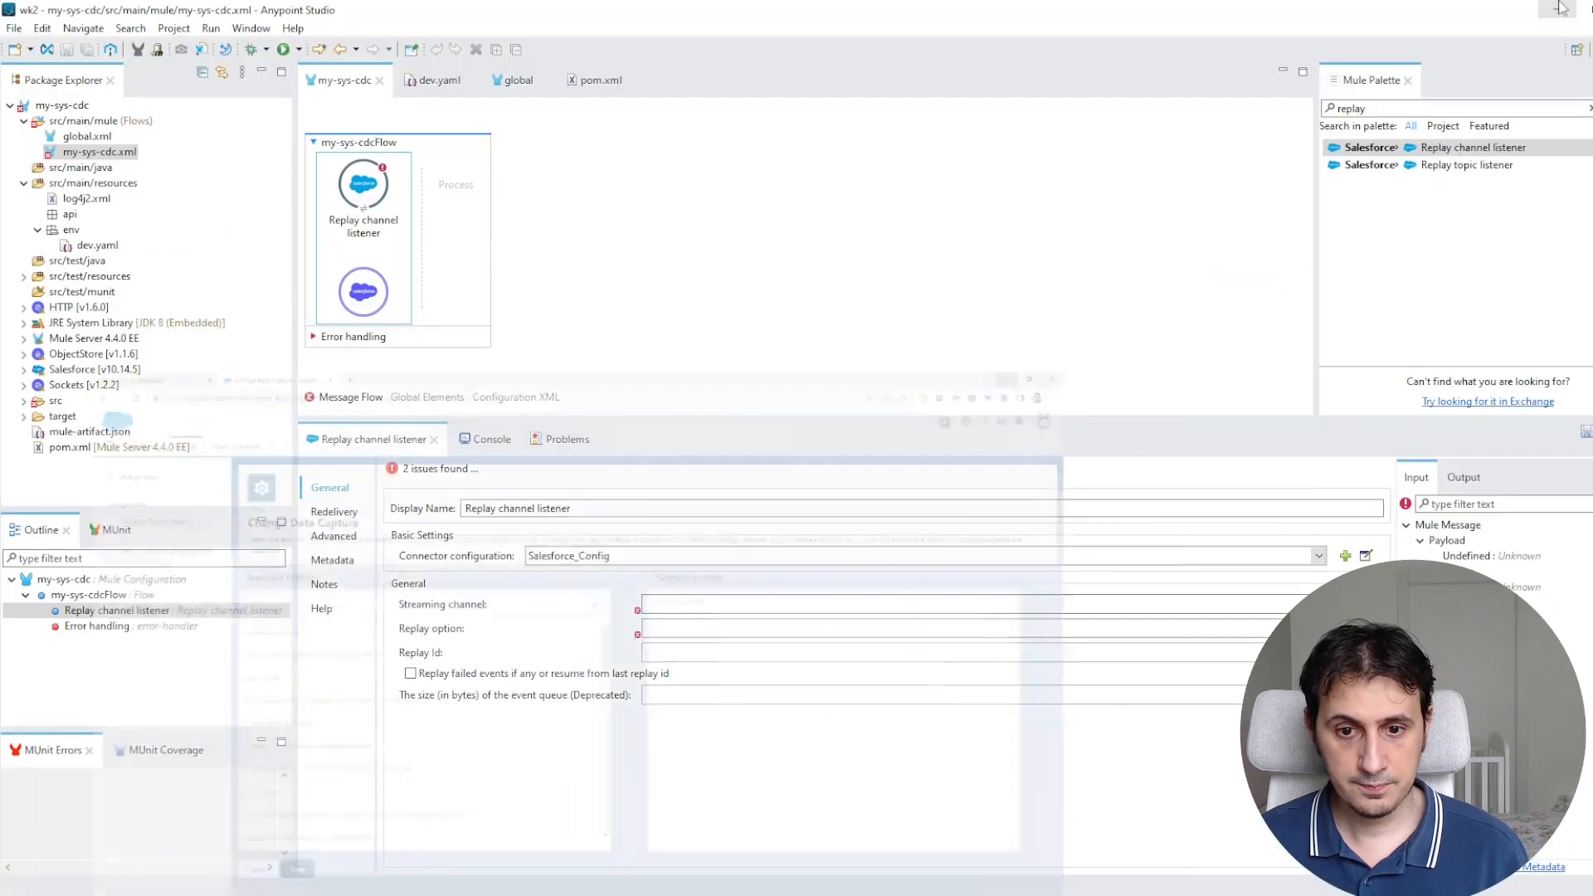
left_click(1350, 605)
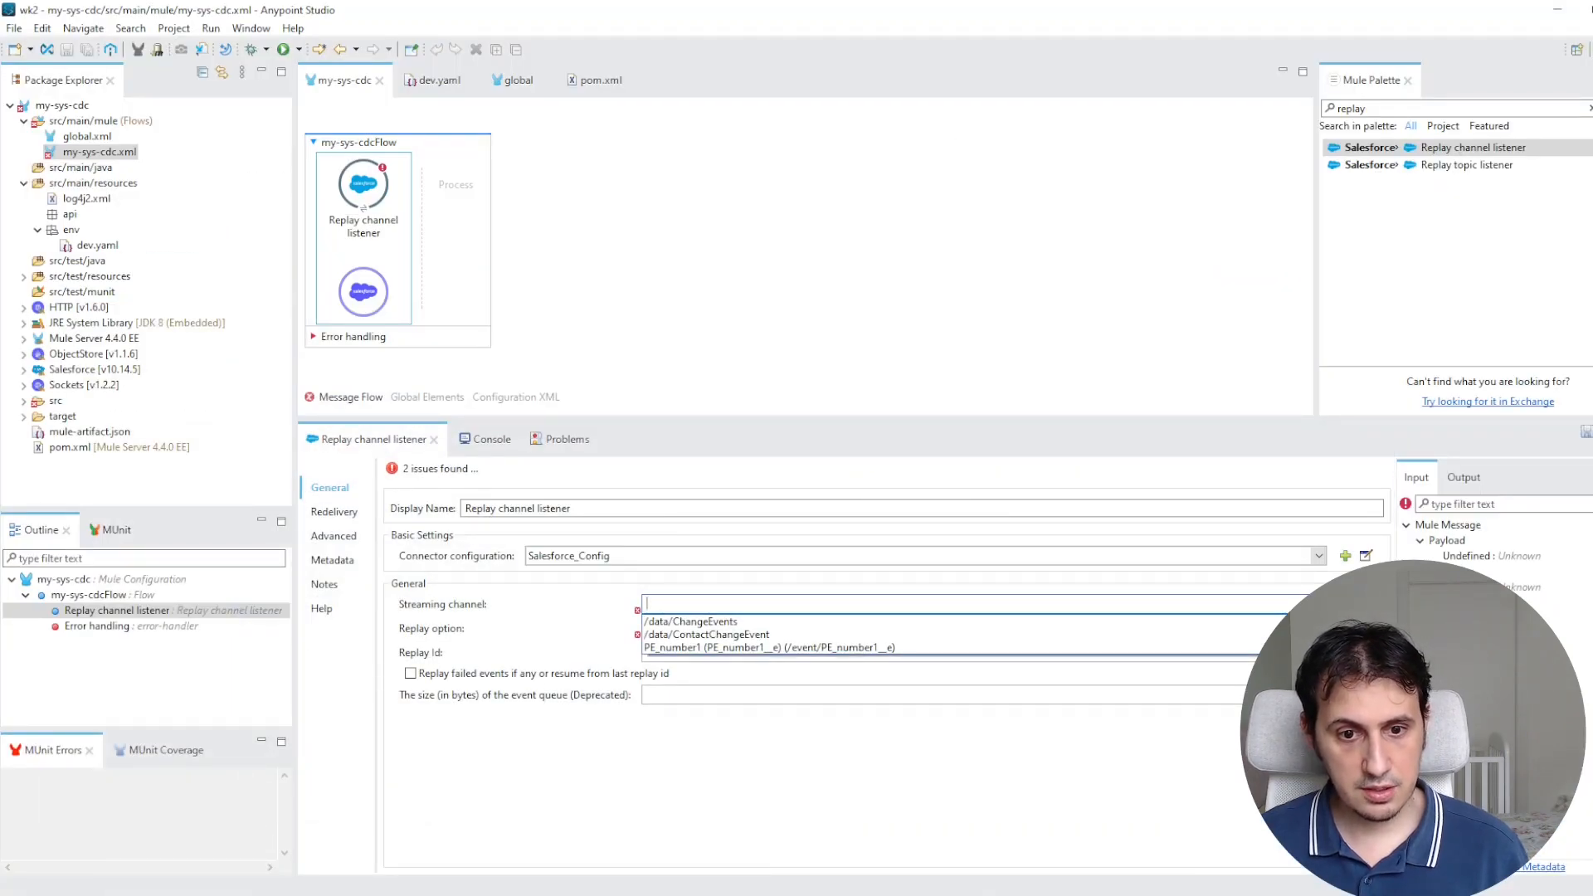
left_click(749, 637)
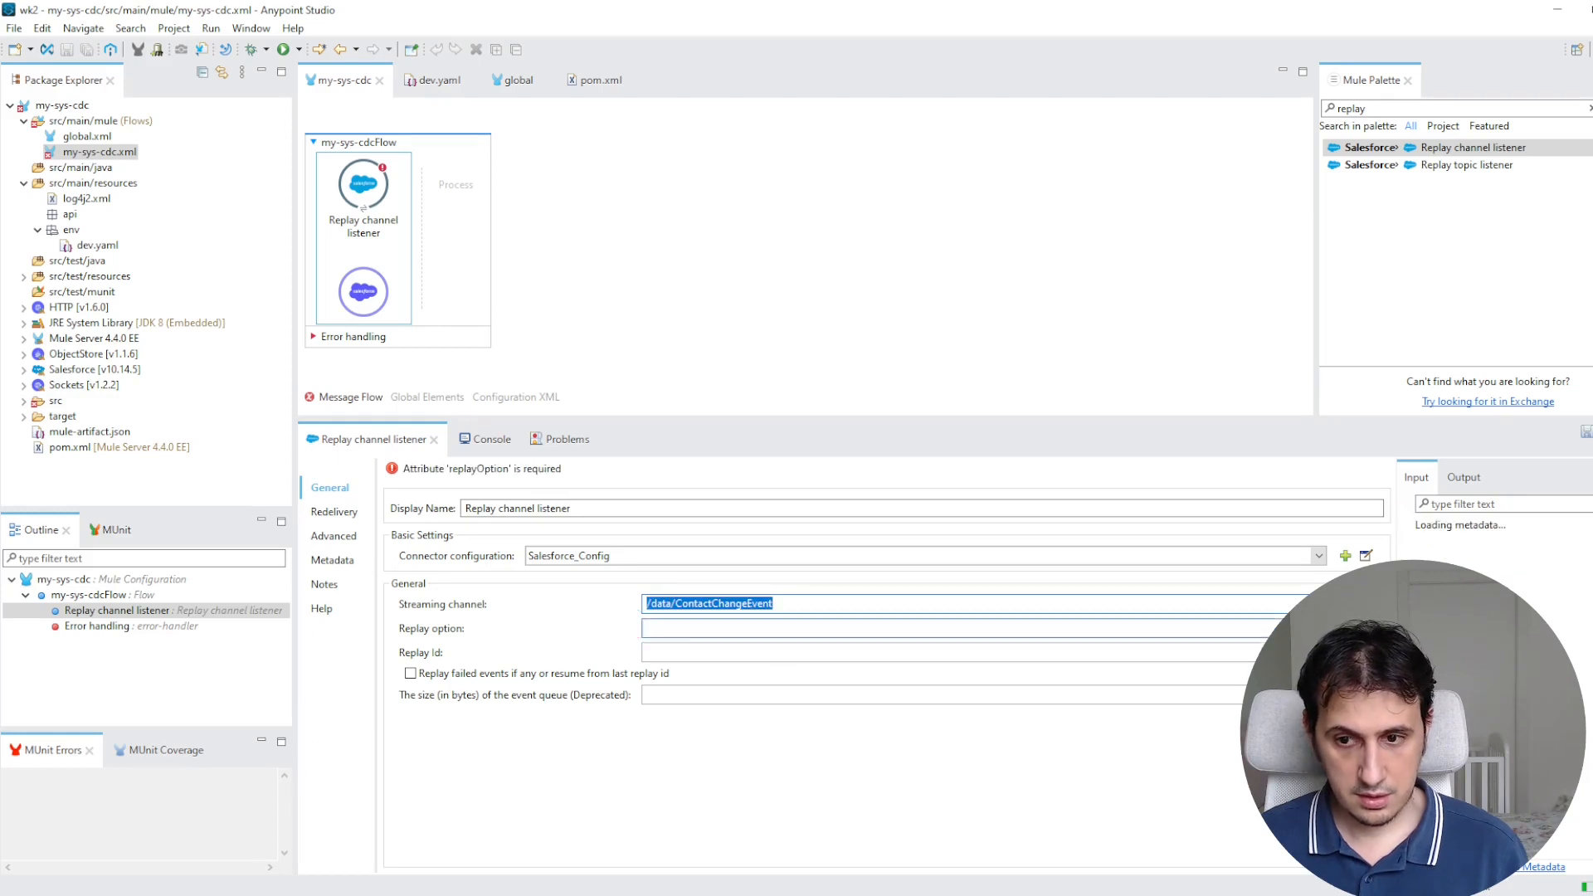
Set the listener's replay option to FROM_LAST_REPLAY_ID and view its advanced settings.
left_click(1337, 628)
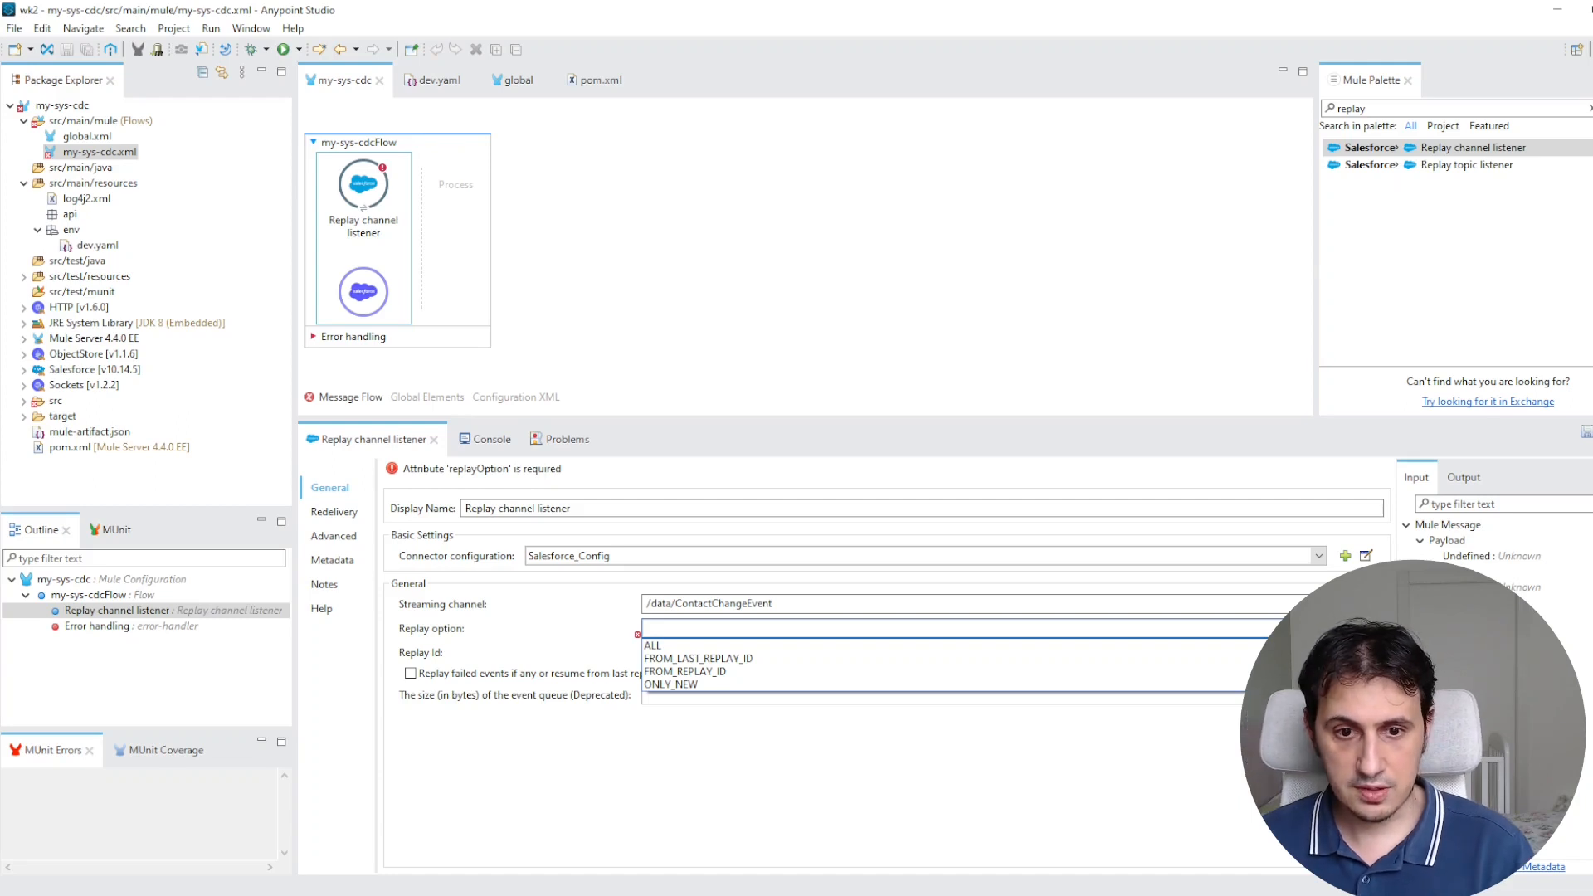
left_click(708, 658)
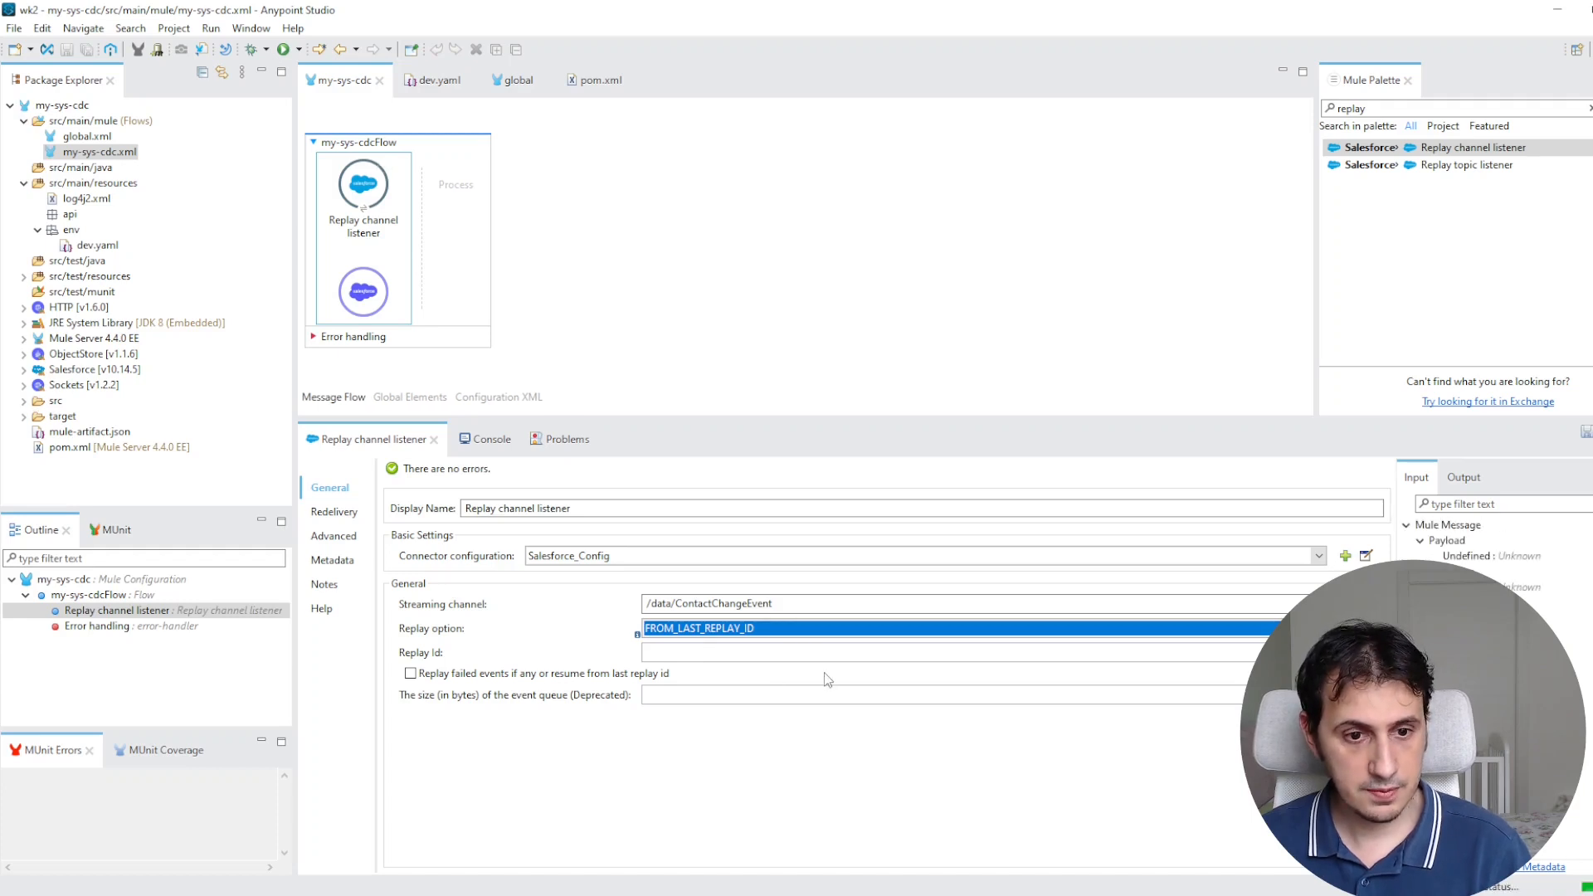
left_click(336, 538)
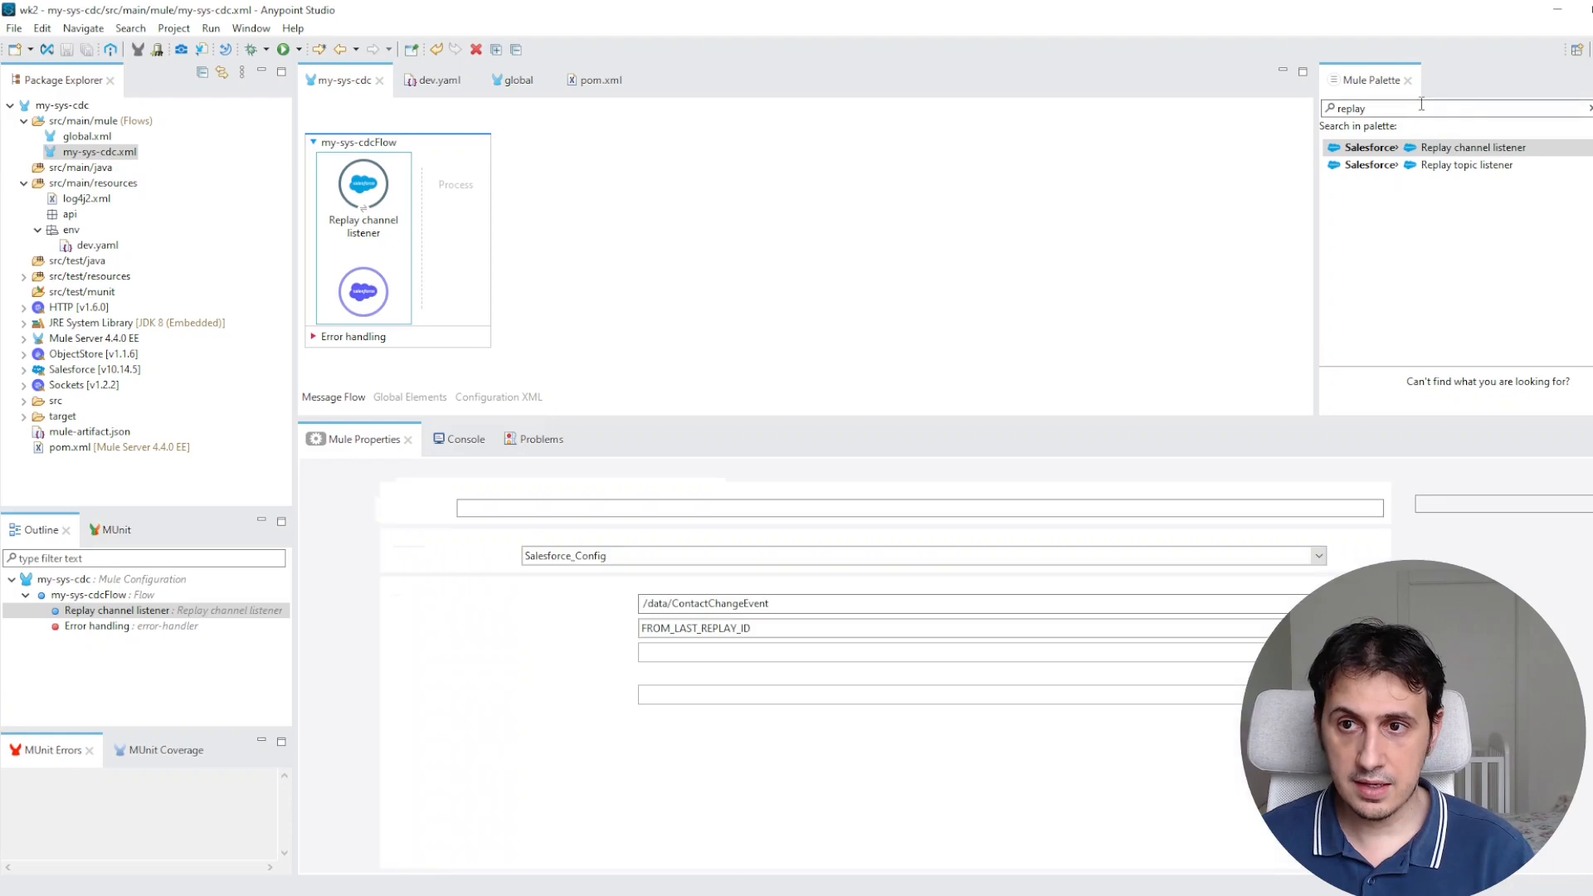
Add a Logger to the flow's process area after the Replay channel listener and save.
double_click(1421, 106)
type("log")
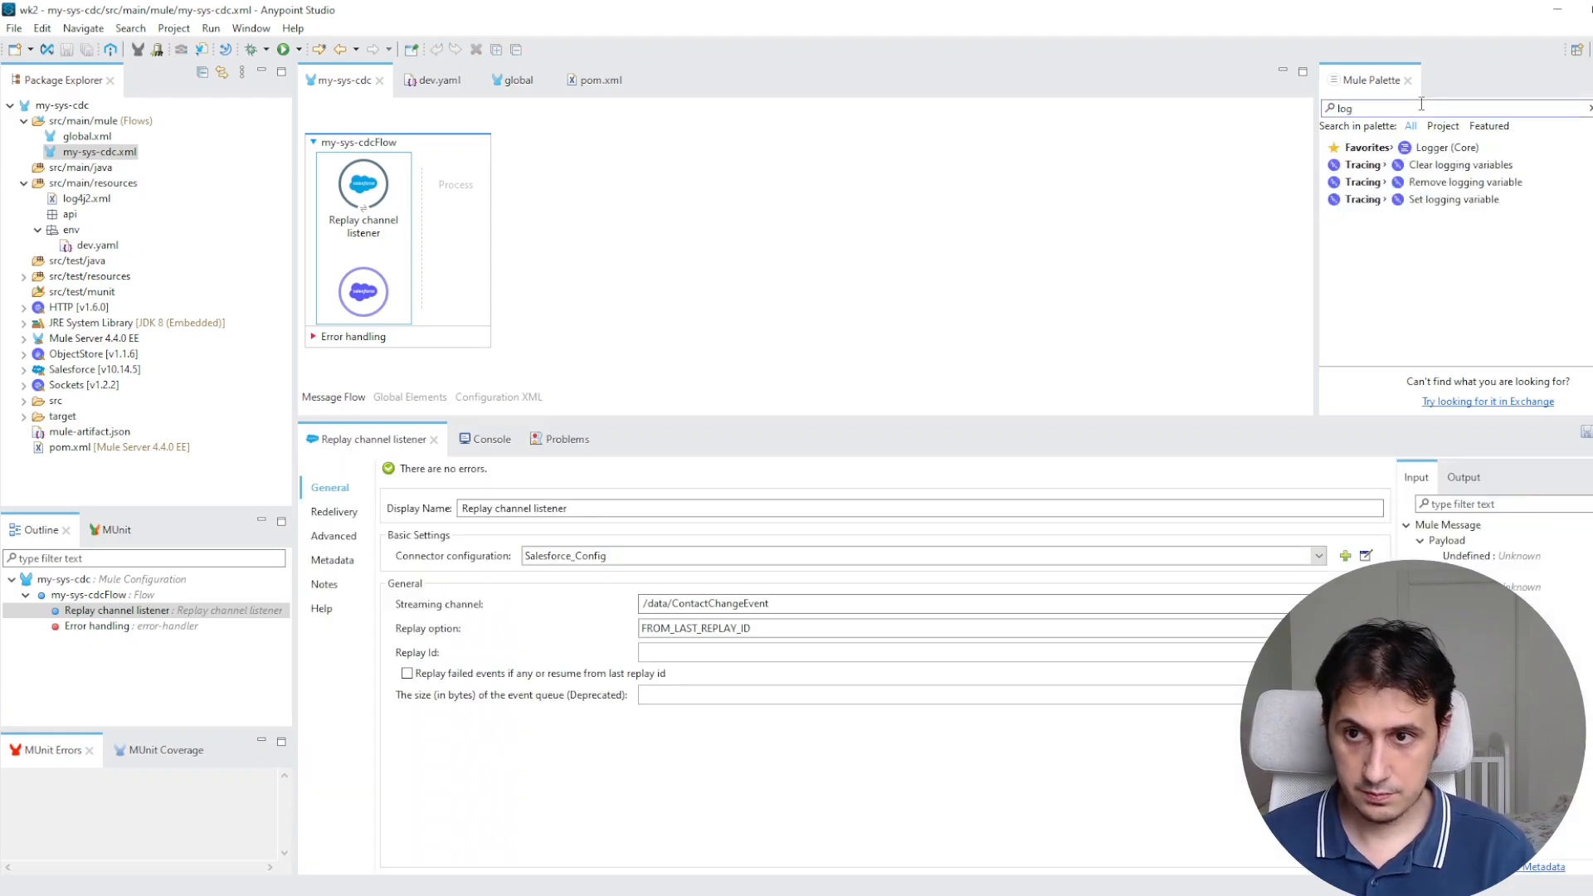
left_click_drag(1408, 157, 461, 189)
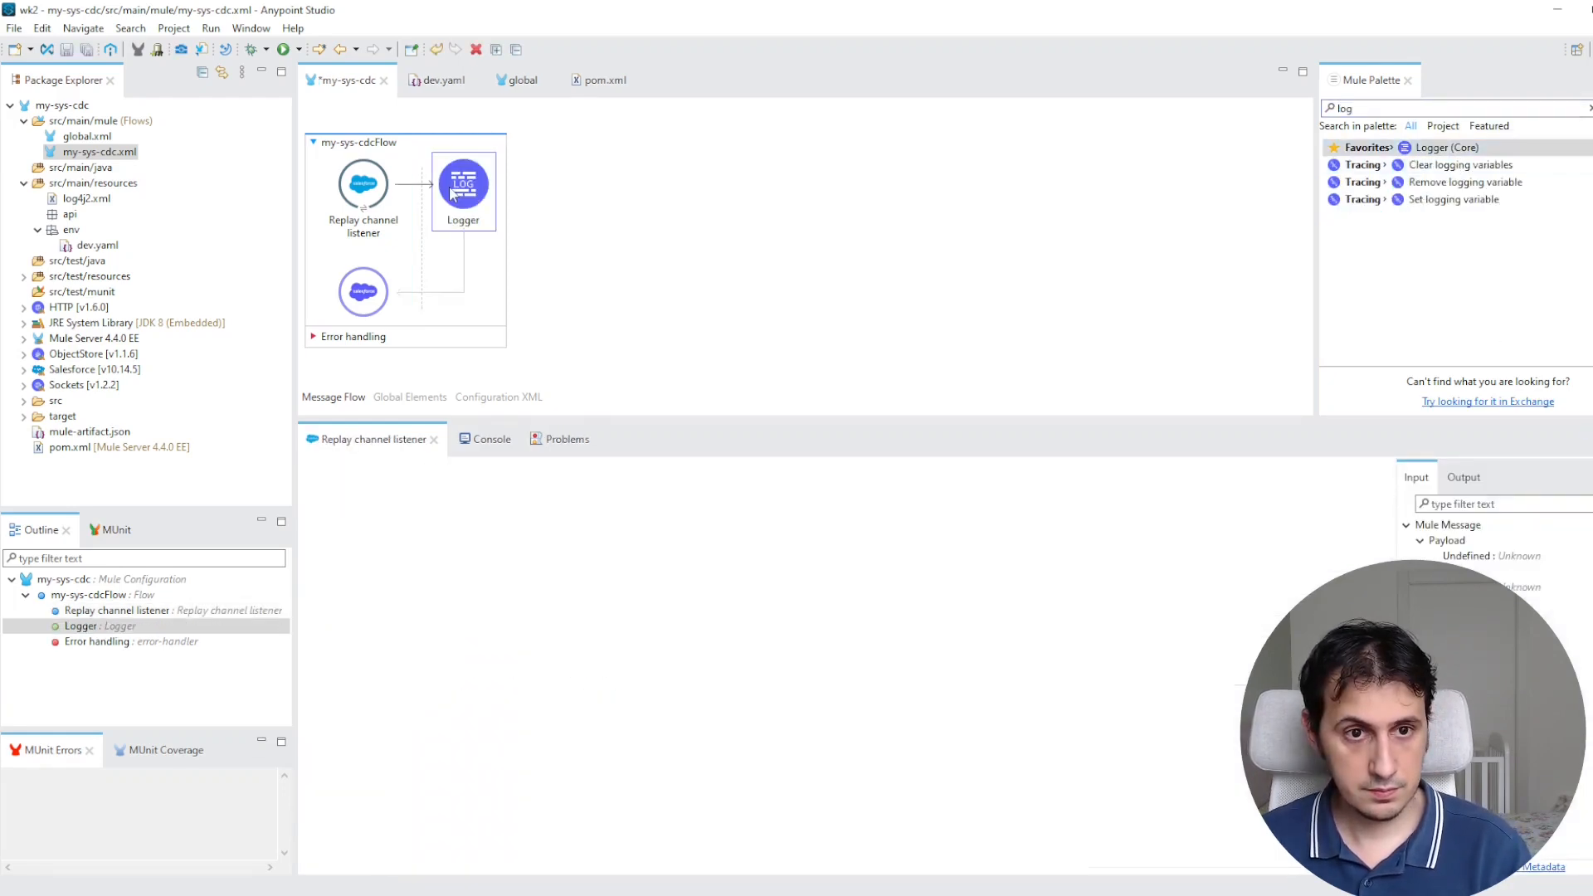
key("ctrl+s")
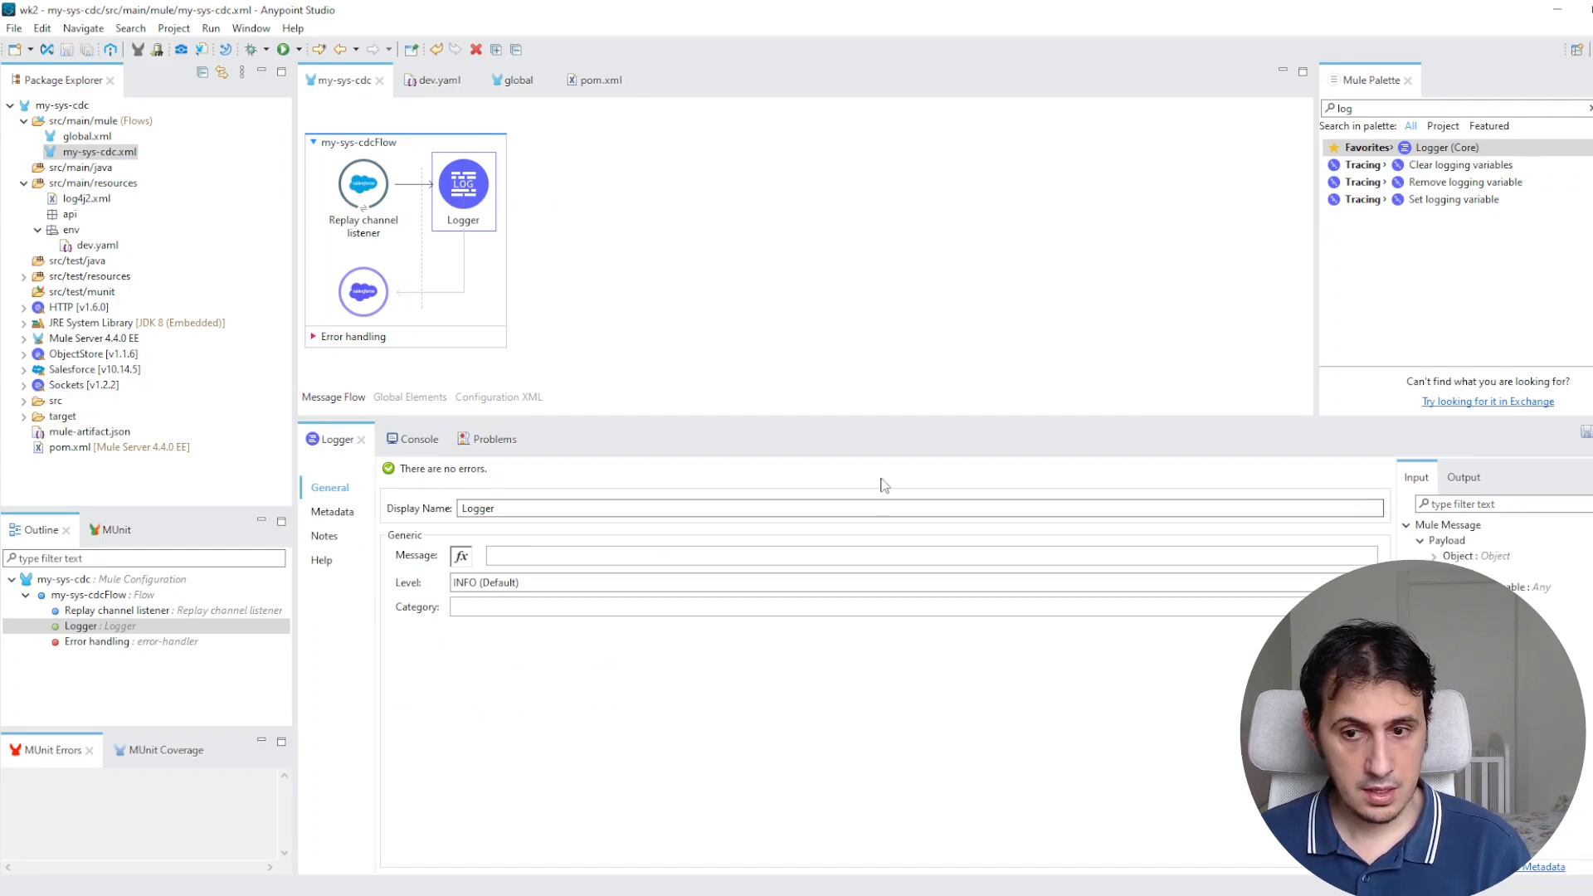
Make the Logger's message a DataWeave expression and begin the script with the output application/json header and separator.
left_click(460, 555)
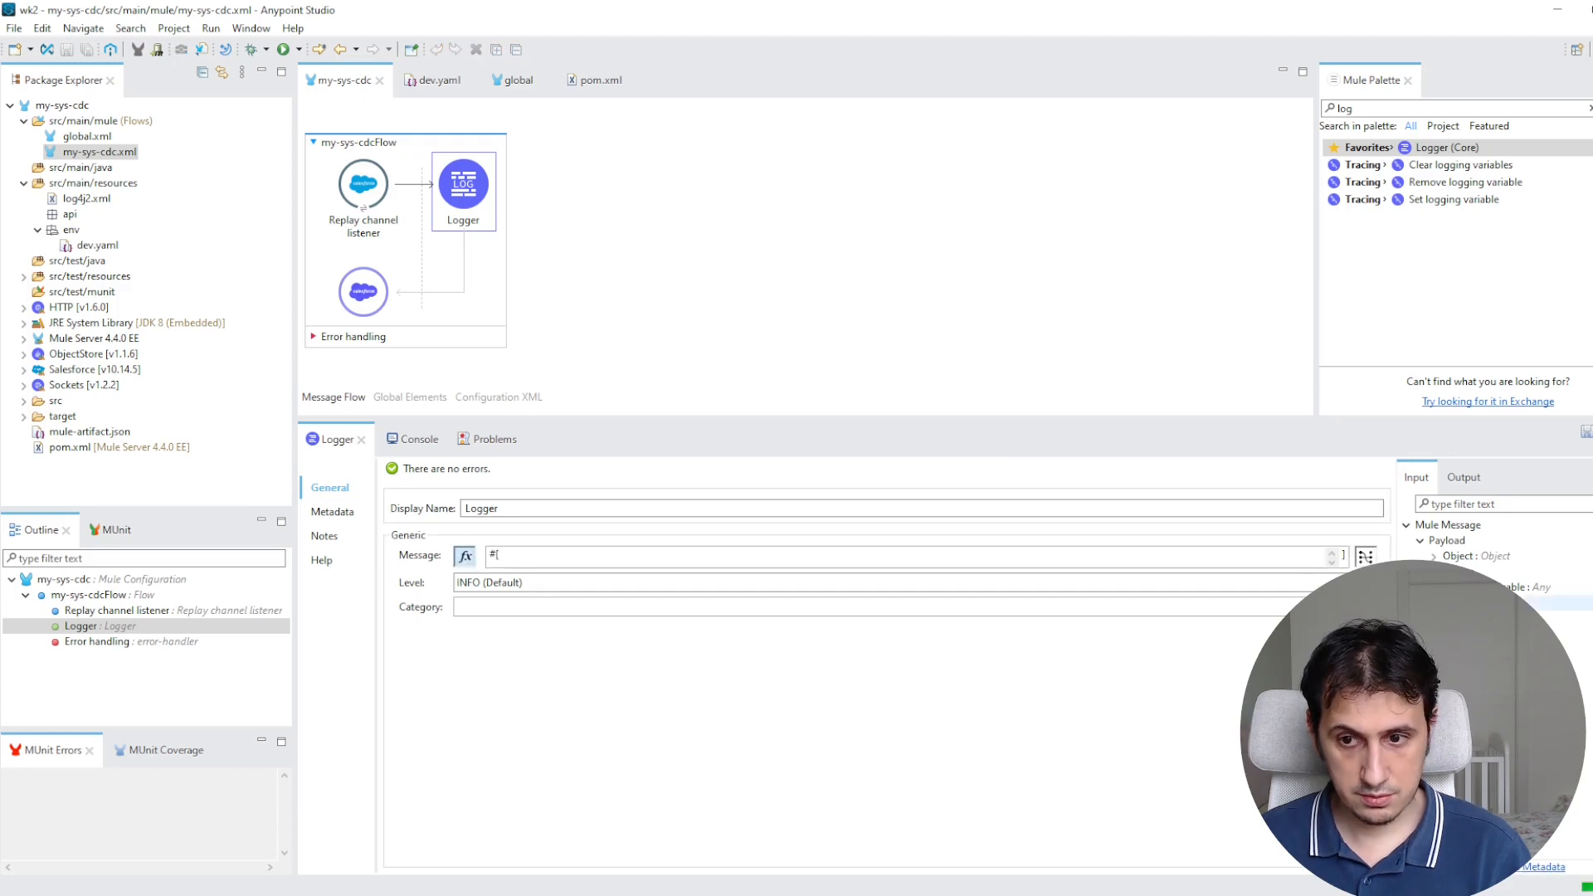
left_click(1365, 557)
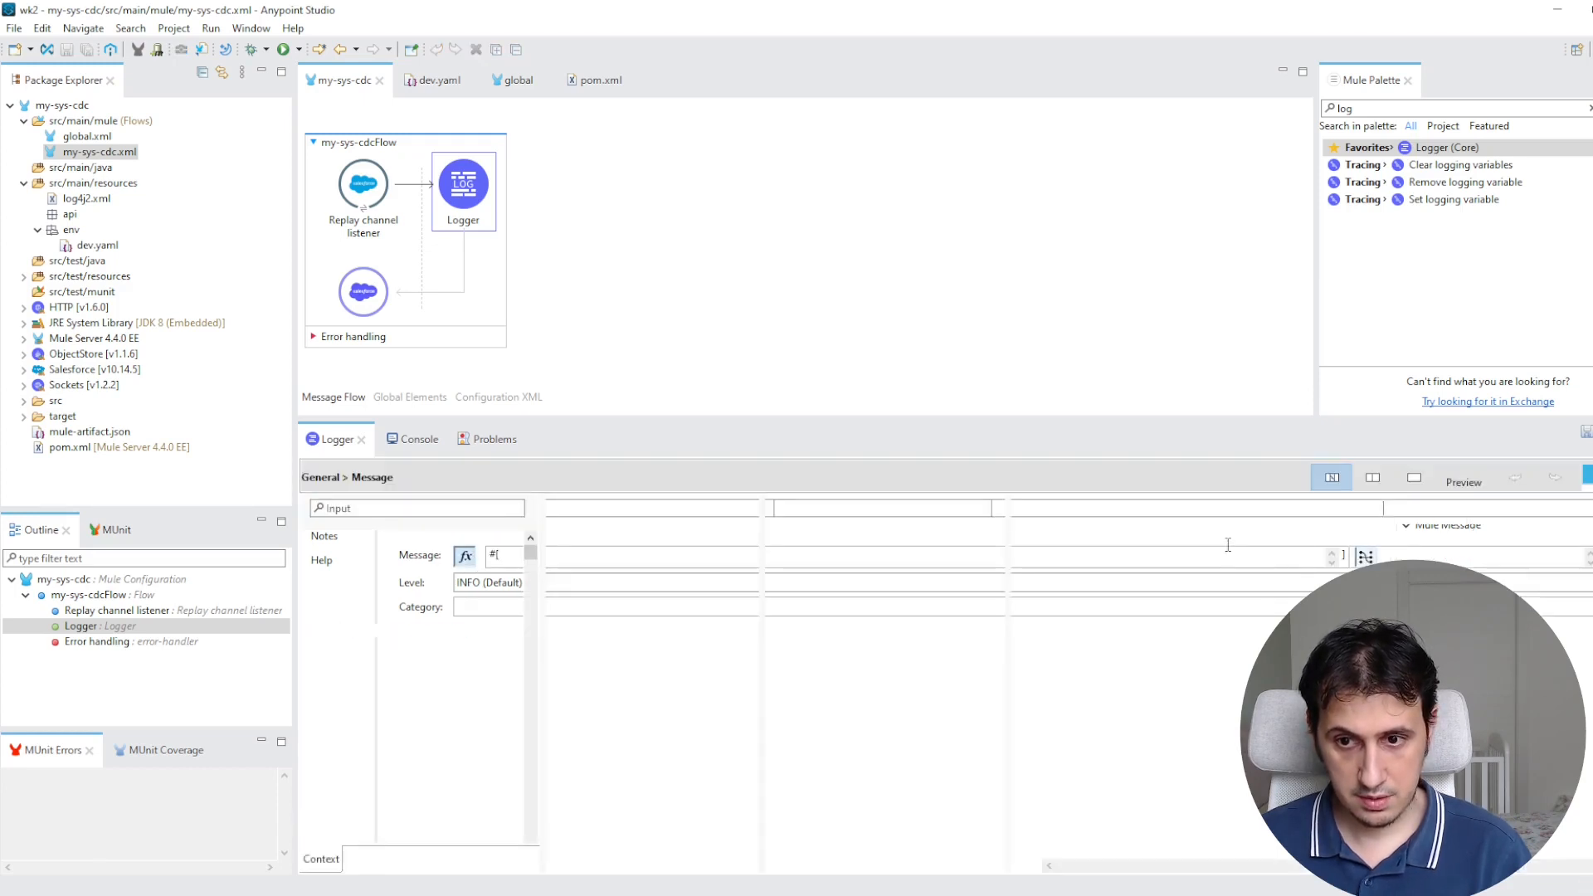
type("output application/json")
key("Return")
type("--- ")
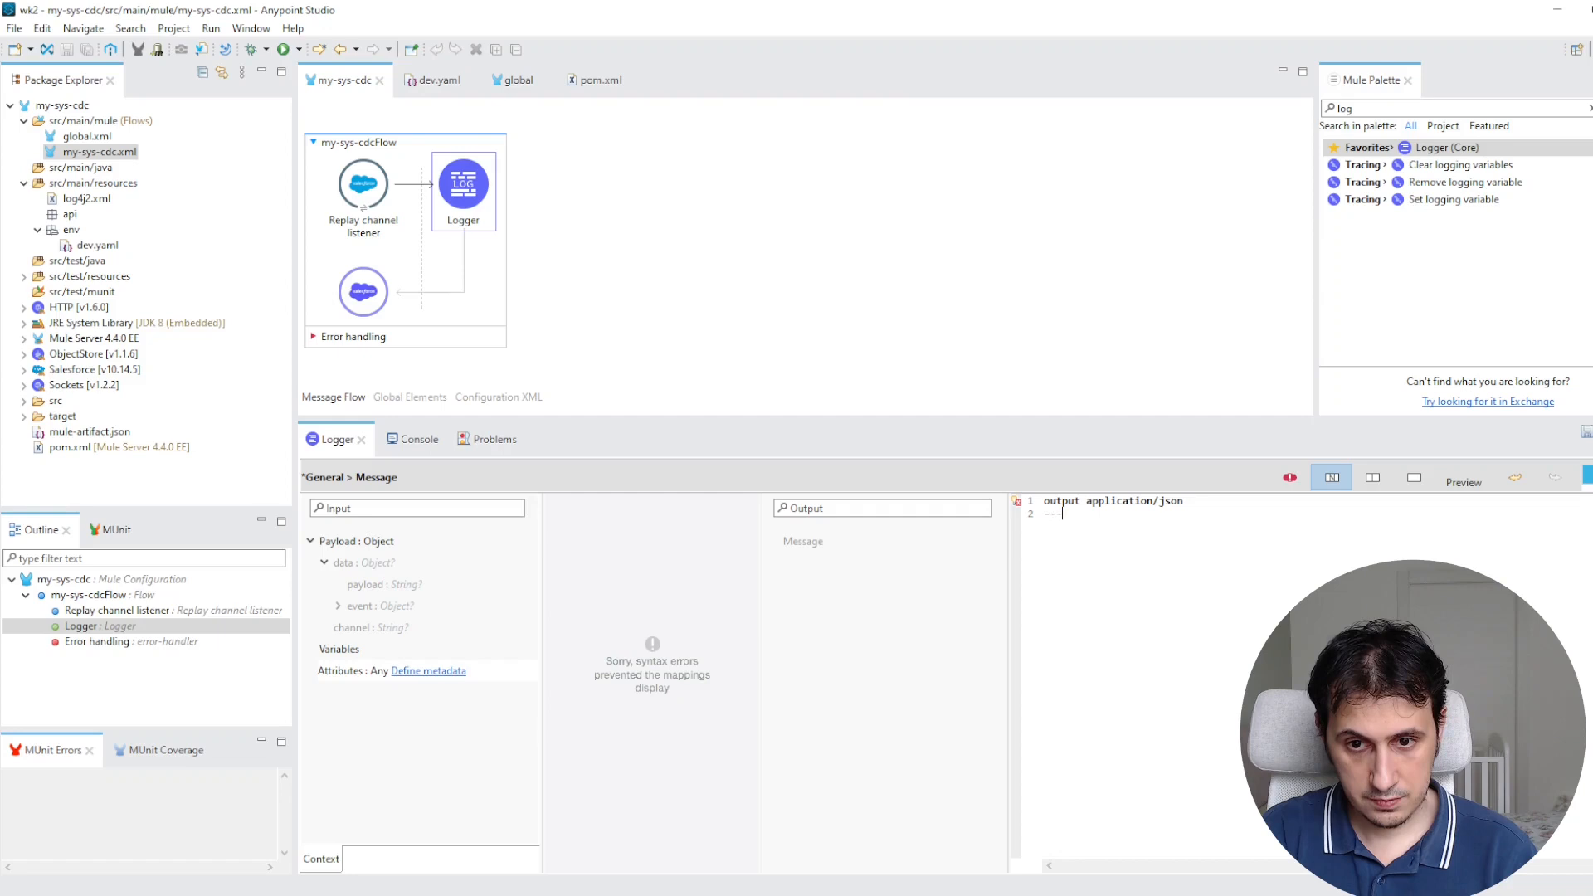
Add an object to the Logger's script body with the entry "where": "after the replay channel".
type("{")
key("Return")
type("\"where\": A")
key("BackSpace")
type("\"after the replay chane")
key("BackSpace")
type("nel\",")
key("Return")
Add the entries "when": now() and "what": payload to the object in the Logger's message script.
type("\"")
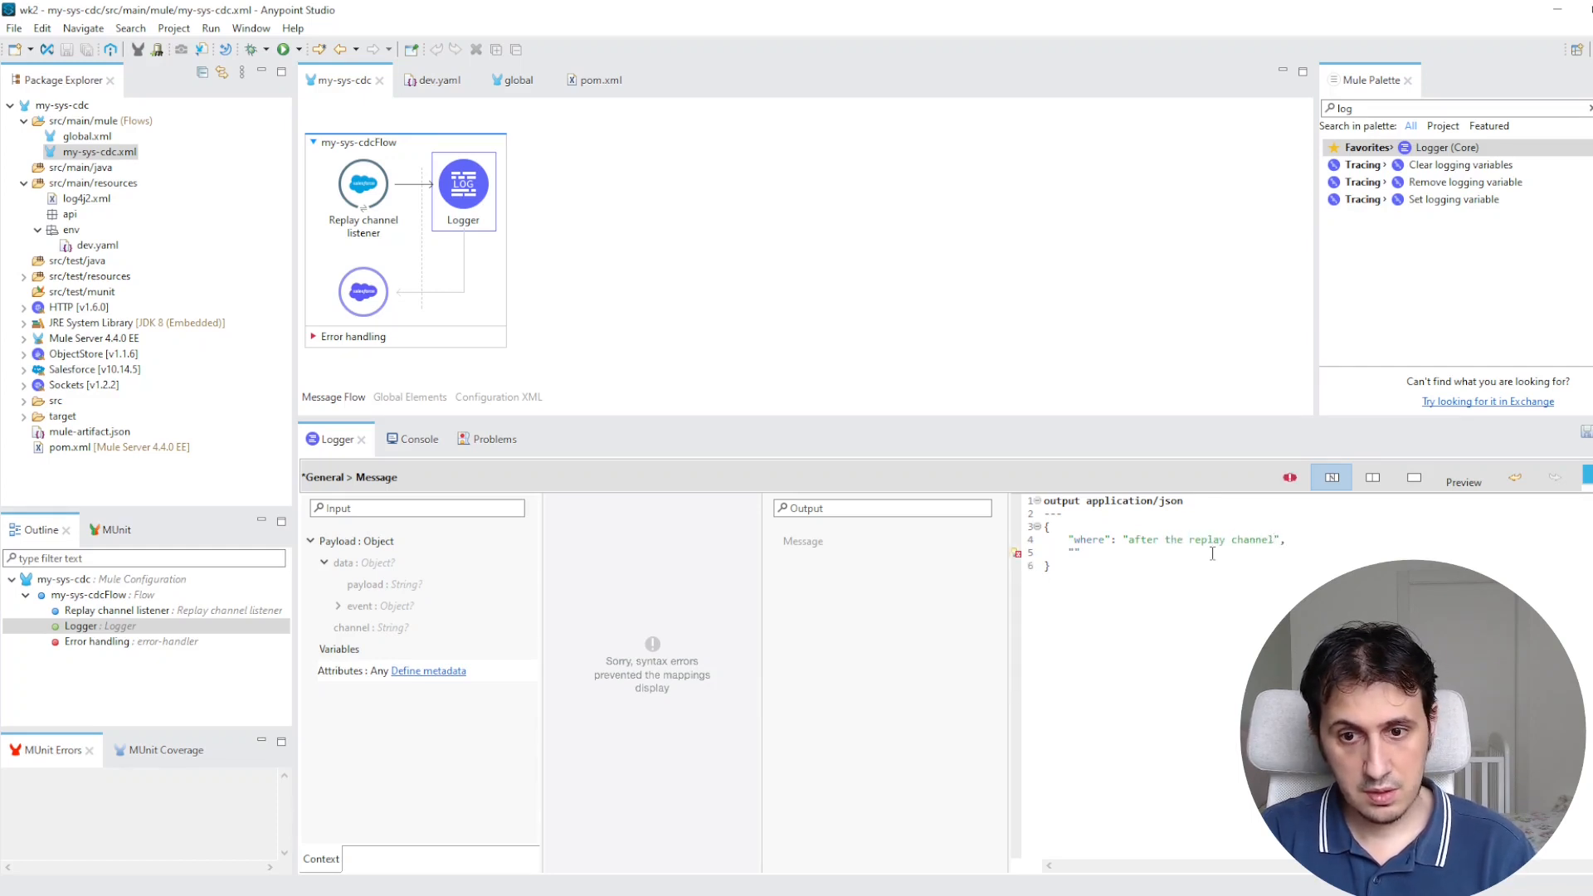
type("wgh")
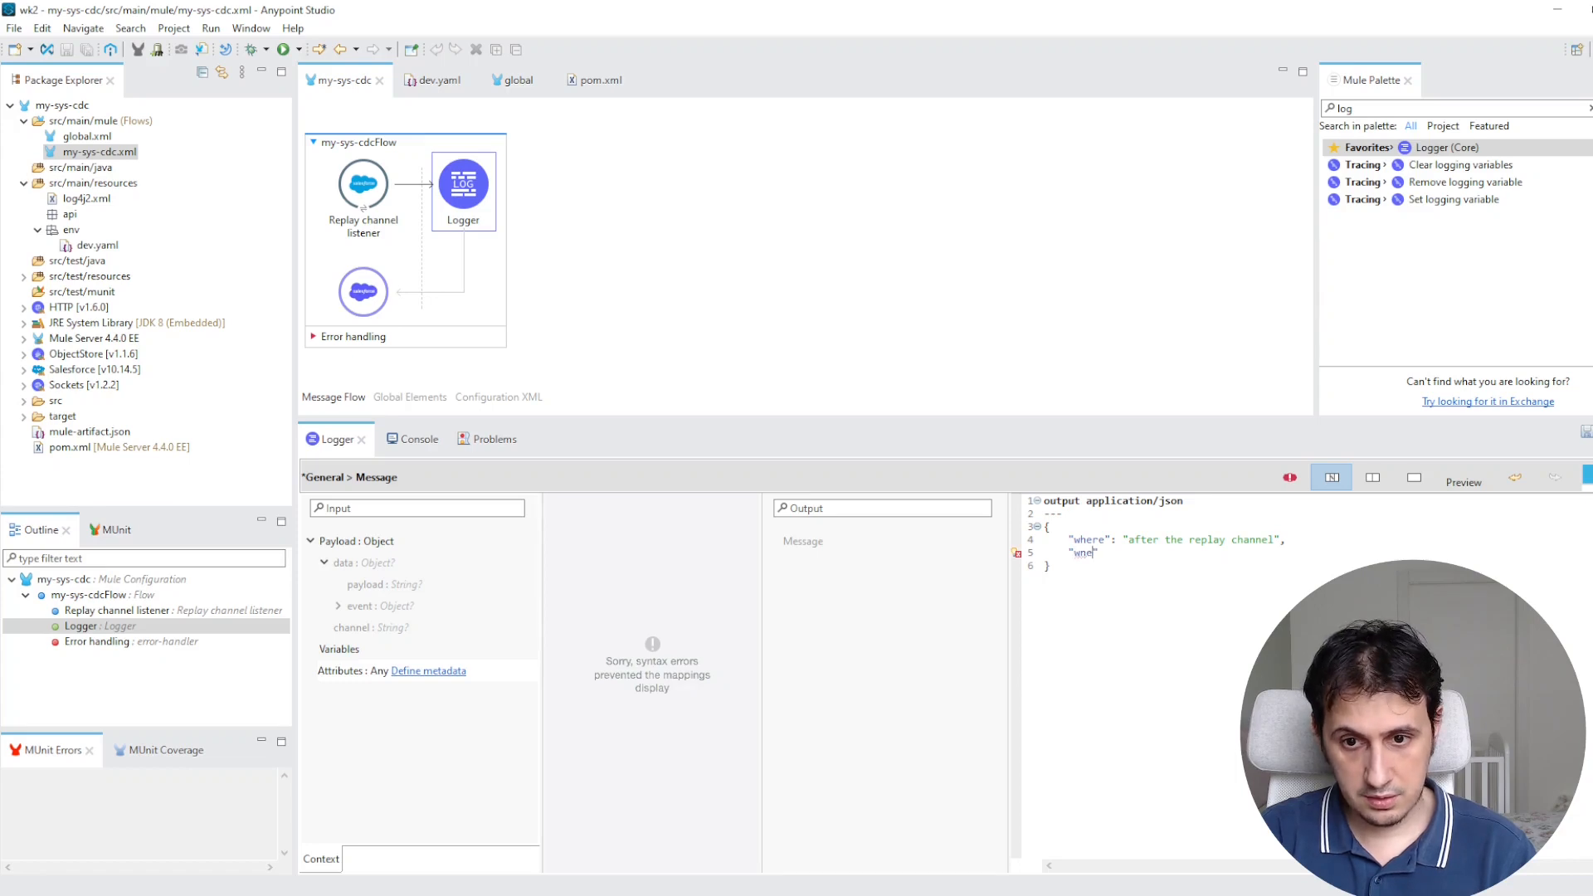
type("en")
key("BackSpace")
key("BackSpace")
key("BackSpace")
key("BackSpace")
type("hen\" : no")
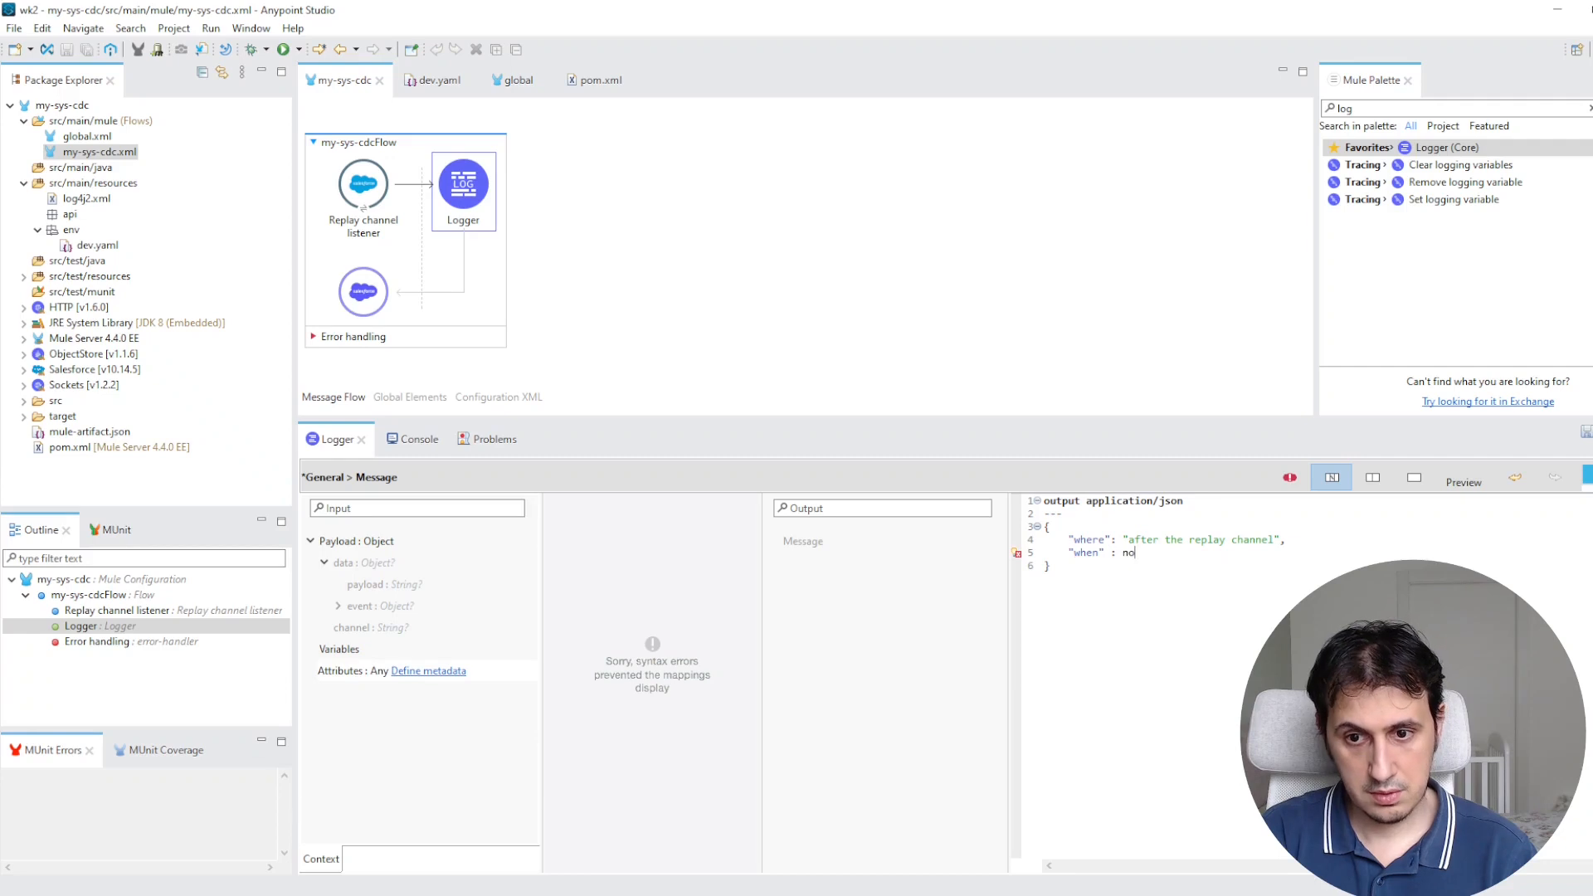
type("w(),      \"what\": pay")
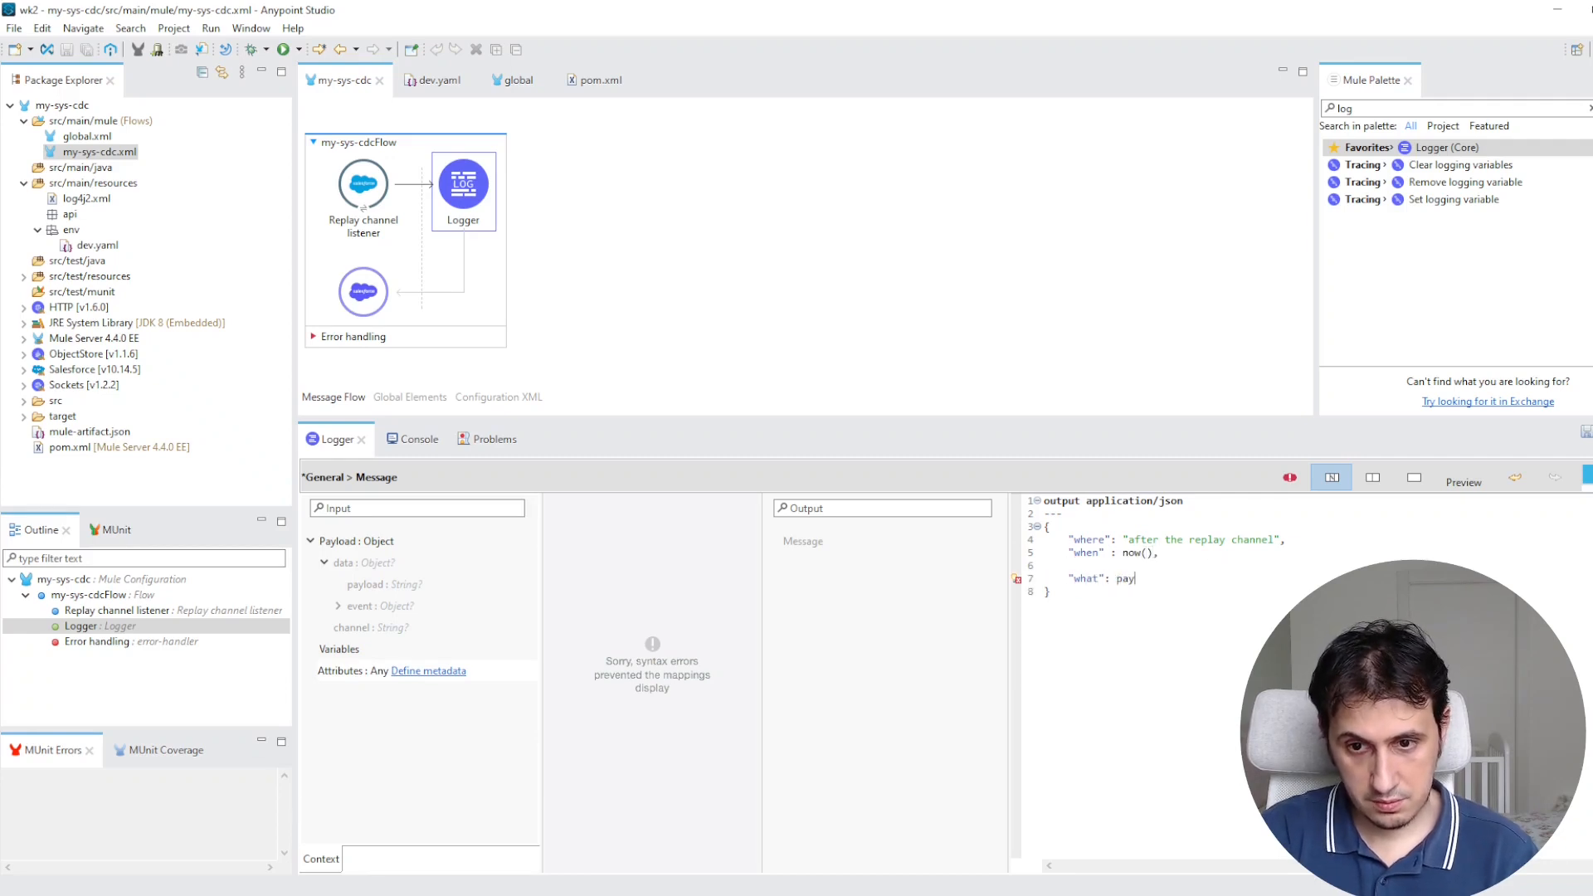
type("load")
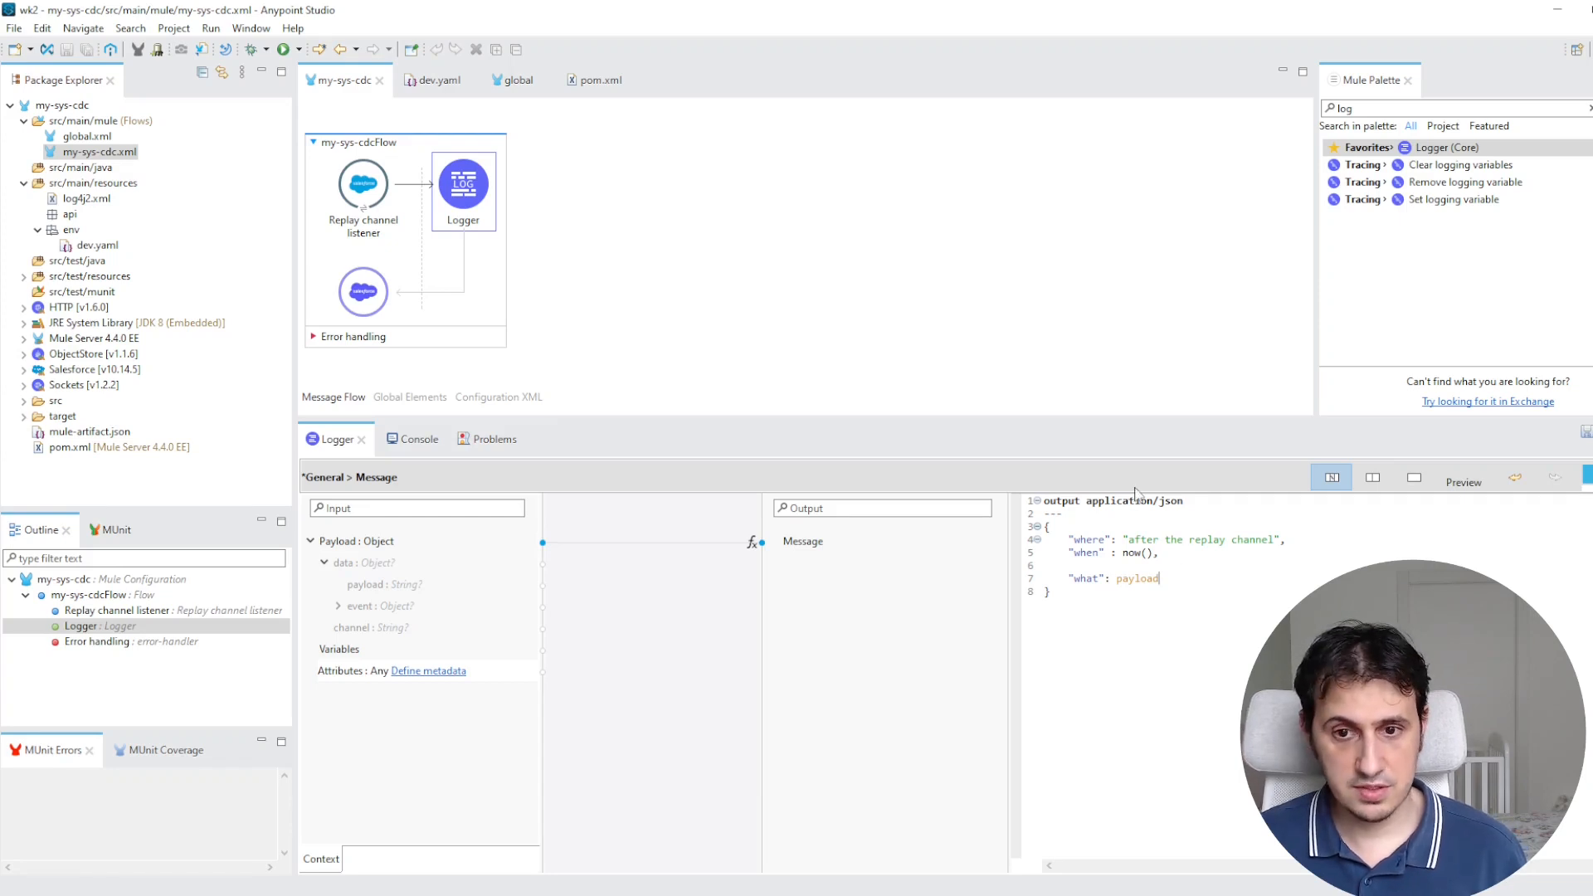
Run the my-sys-cdc project, saving its configuration file, and check the deployment log in the console.
right_click(719, 230)
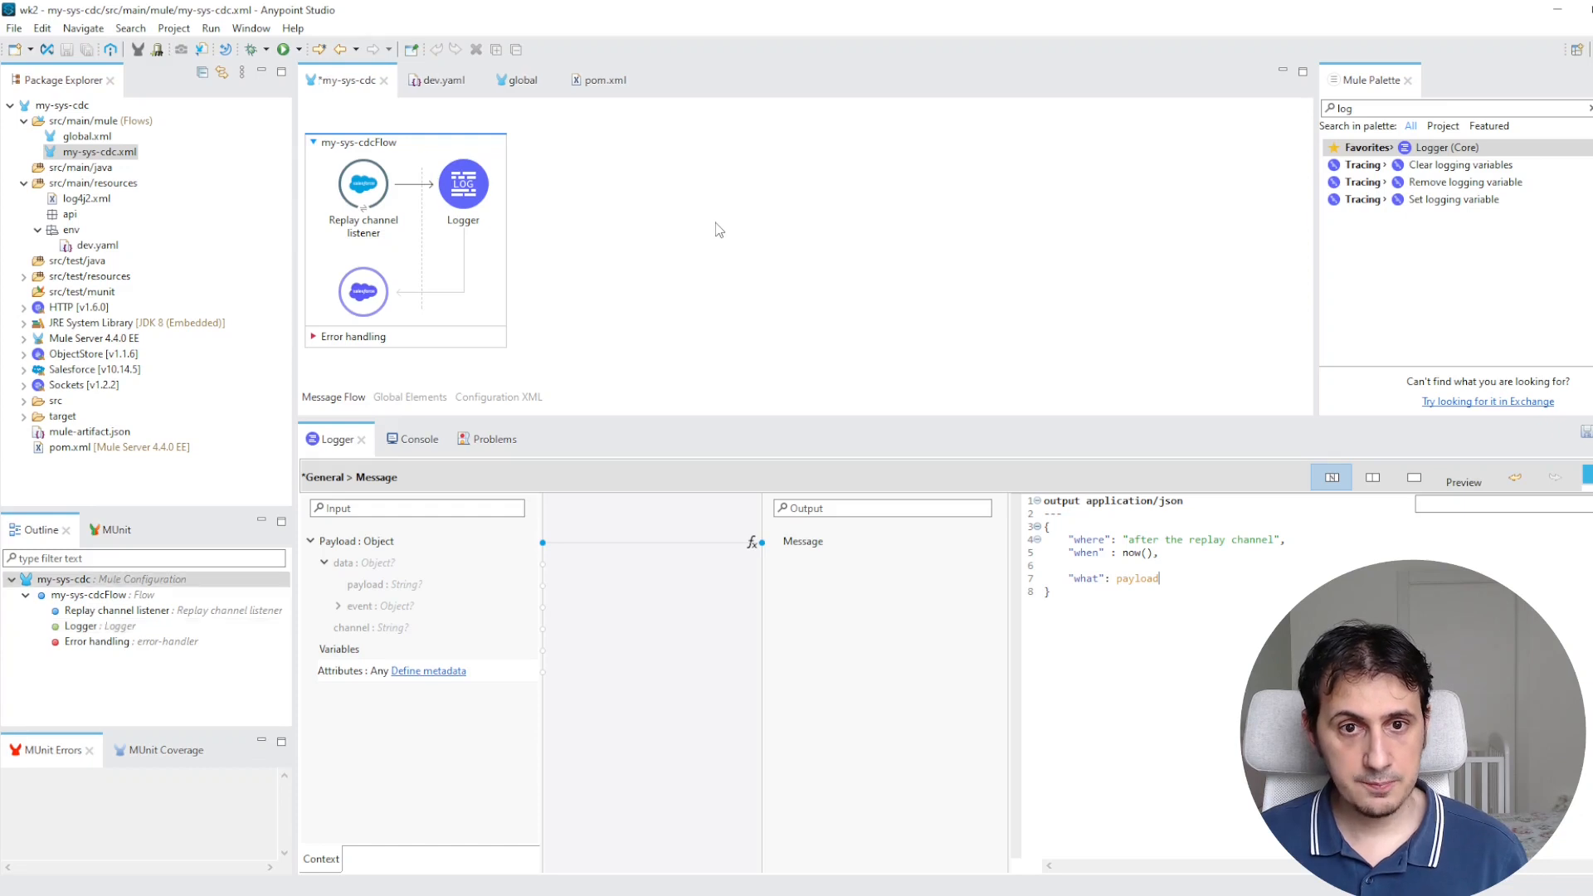
left_click(742, 231)
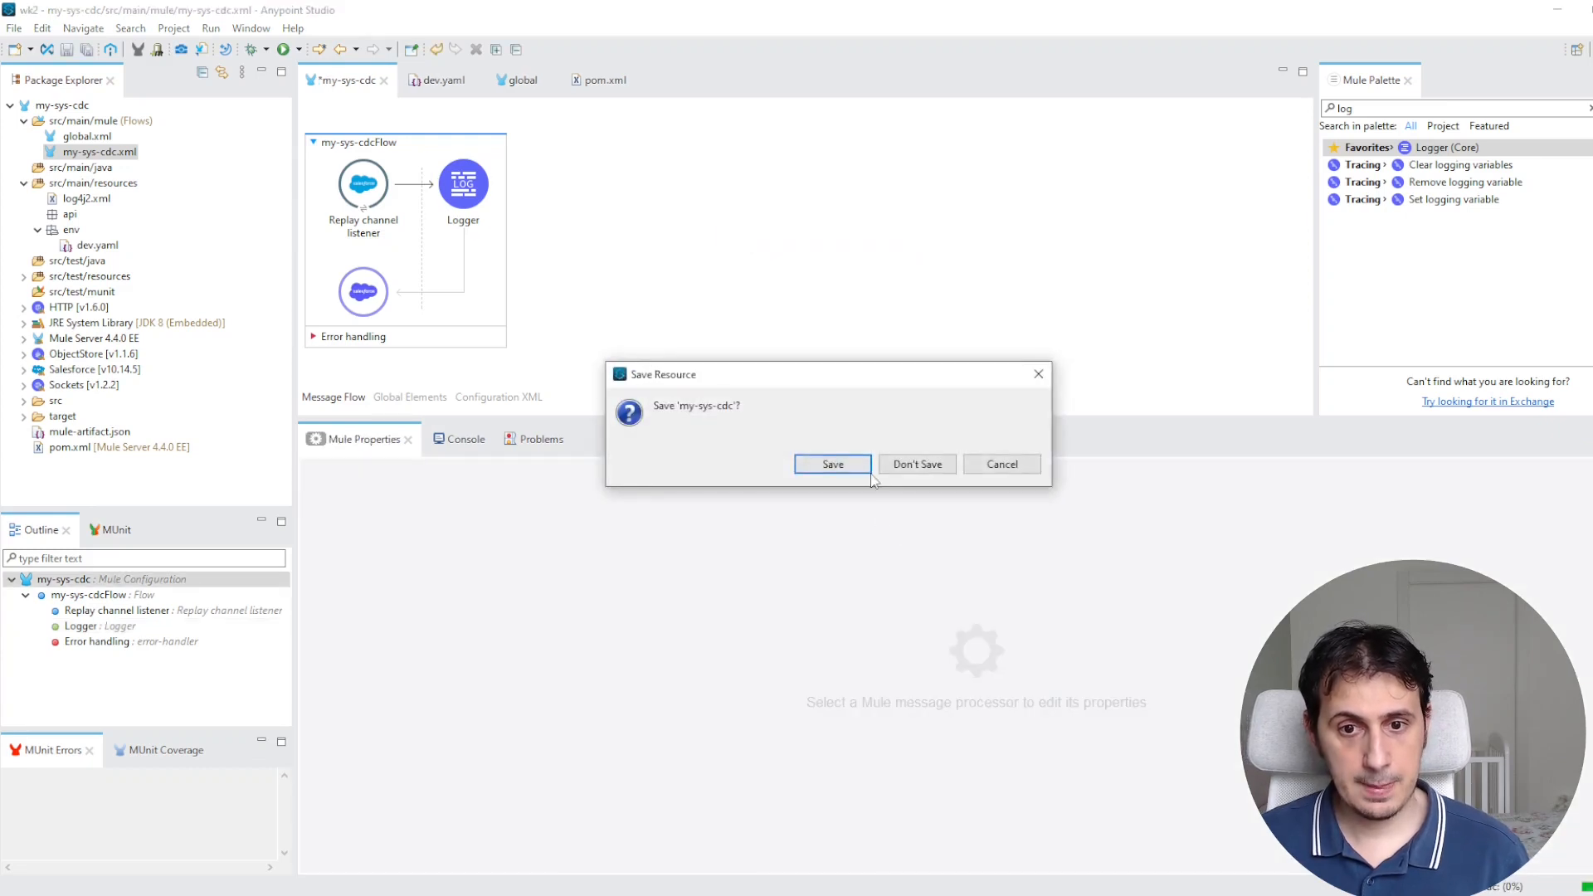
left_click(867, 466)
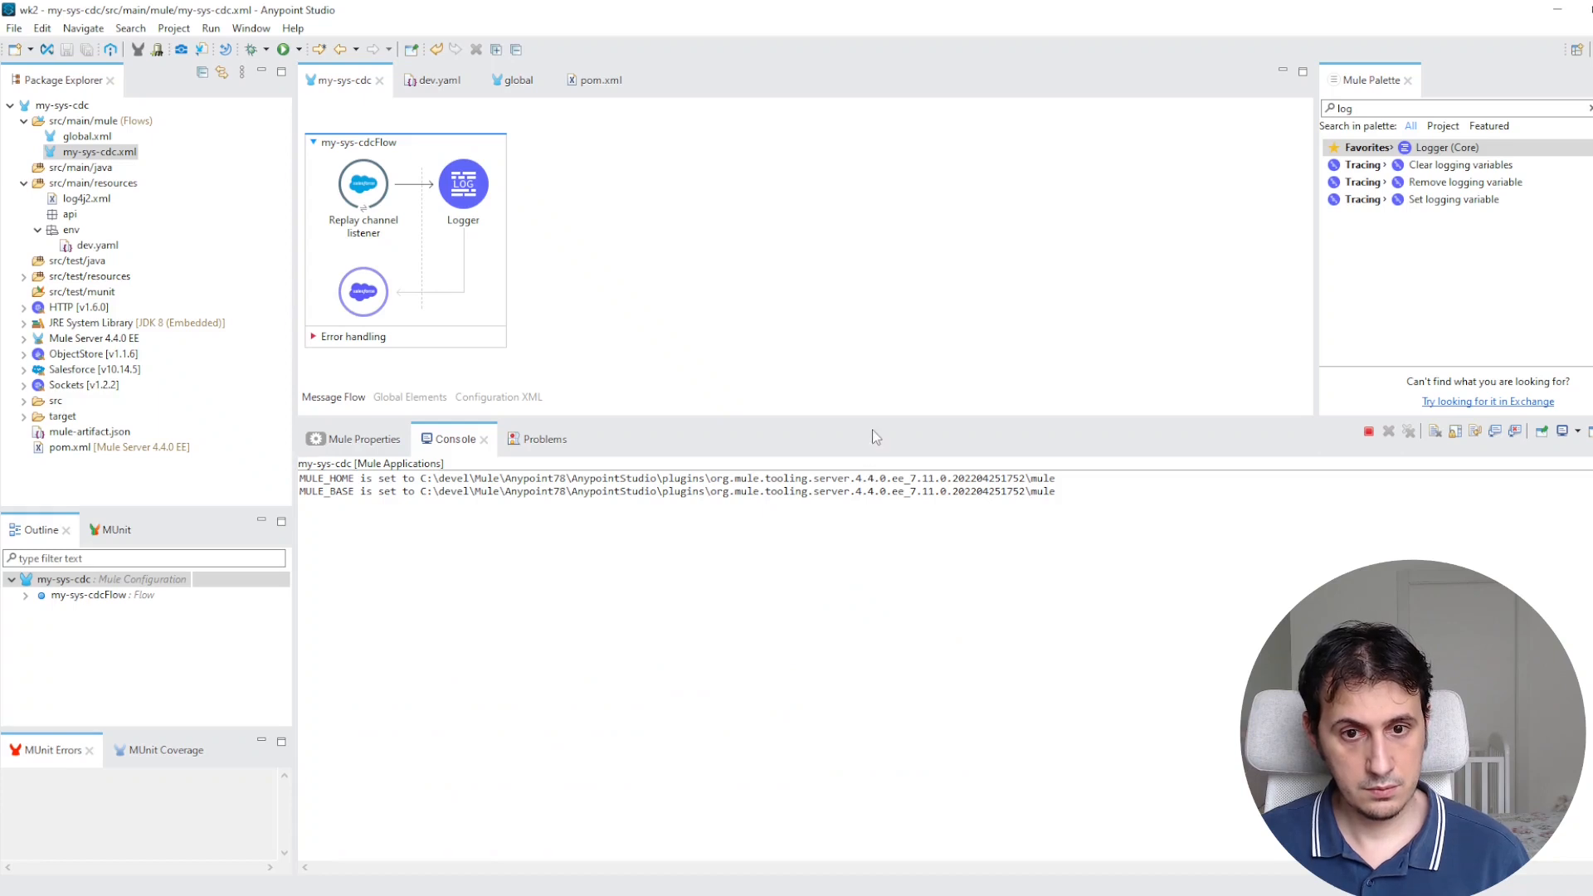
left_click_drag(871, 418, 873, 450)
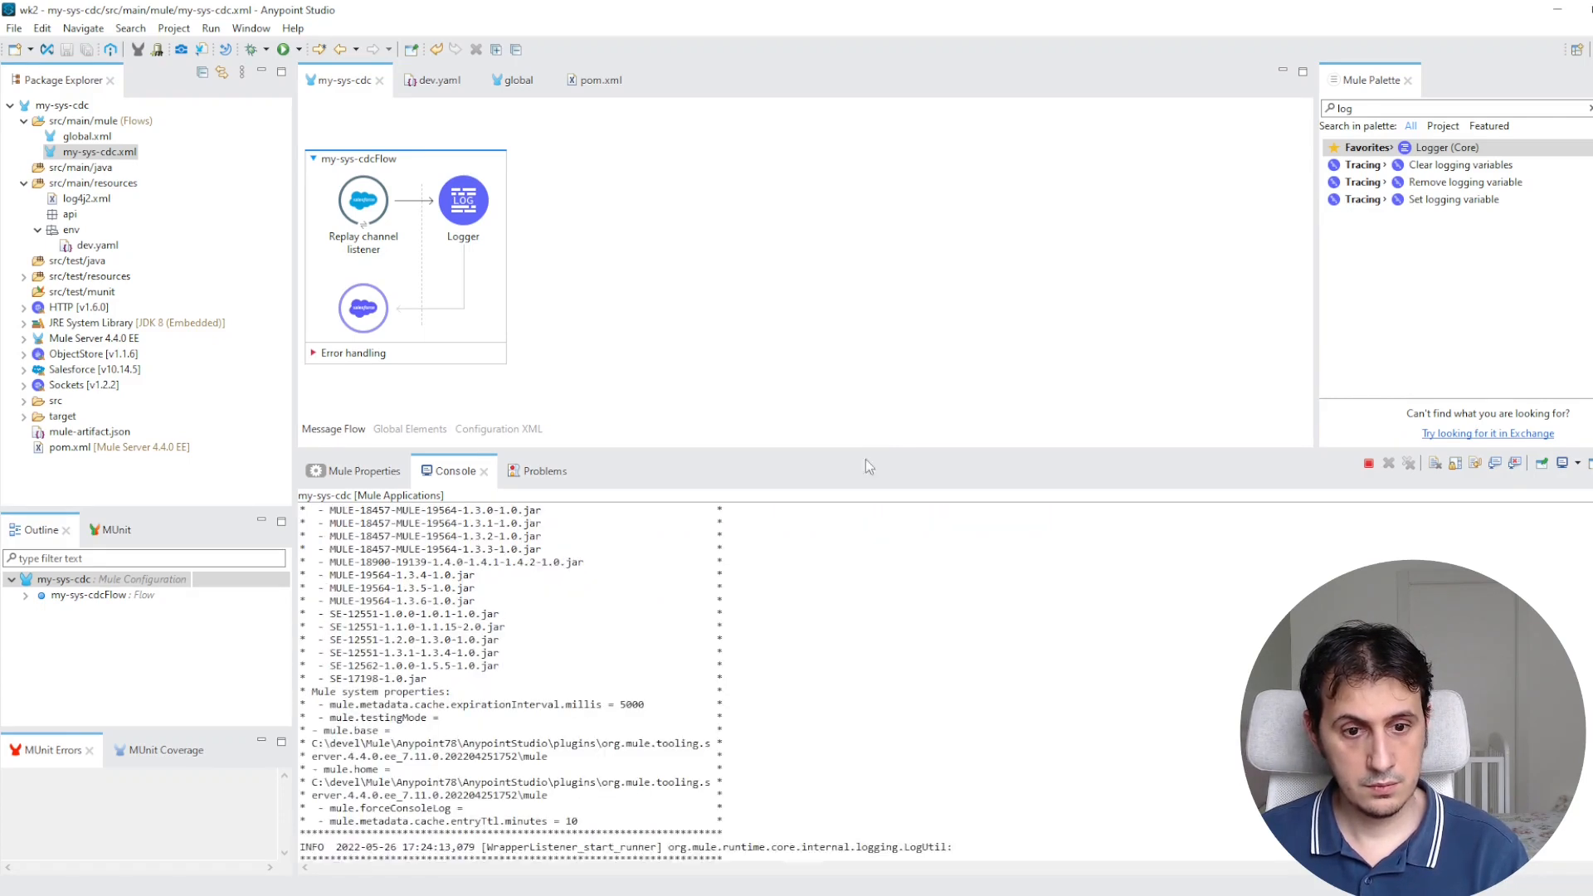
left_click(373, 218)
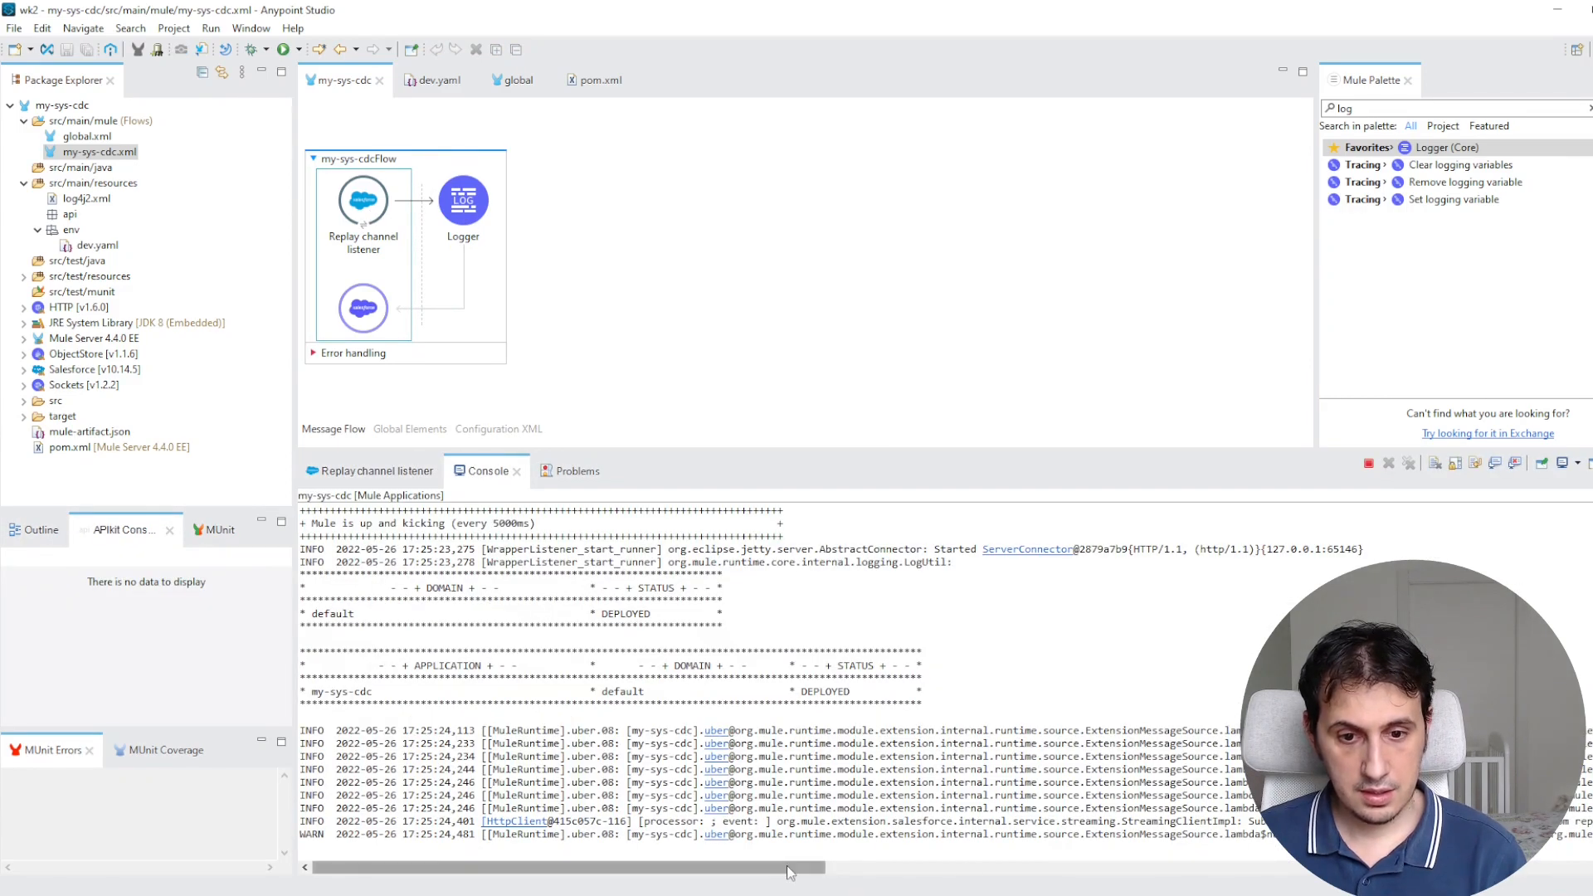
mouse_move(786, 867)
left_mouse_down()
mouse_move(1486, 867)
mouse_move(780, 868)
left_mouse_up()
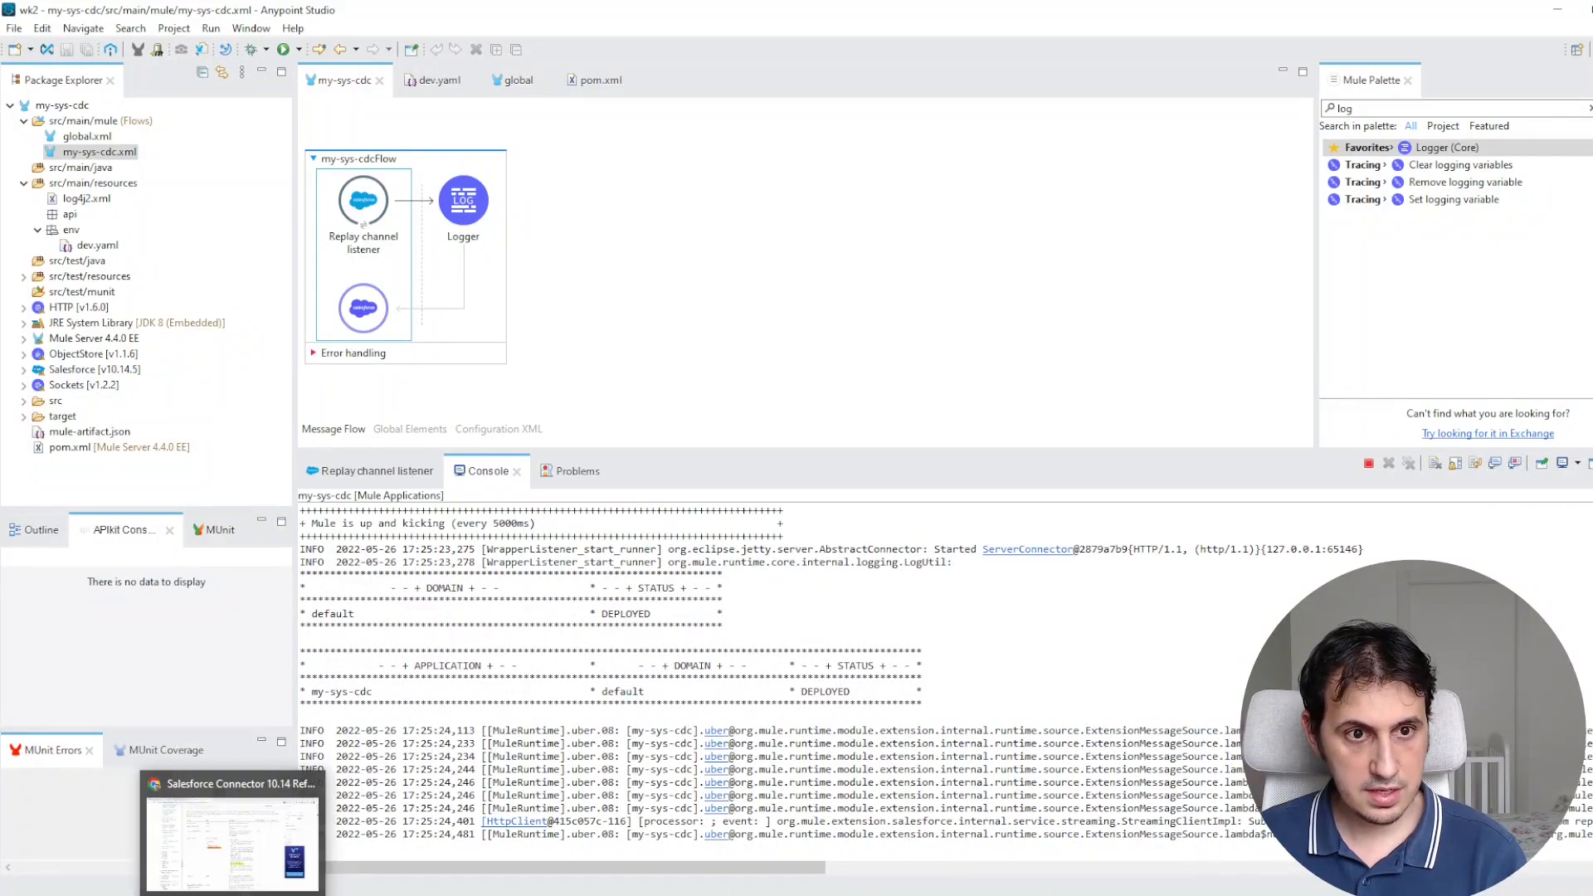
Switch to Salesforce in the browser and open the Contacts list by searching the apps and items for Contact.
left_click(237, 838)
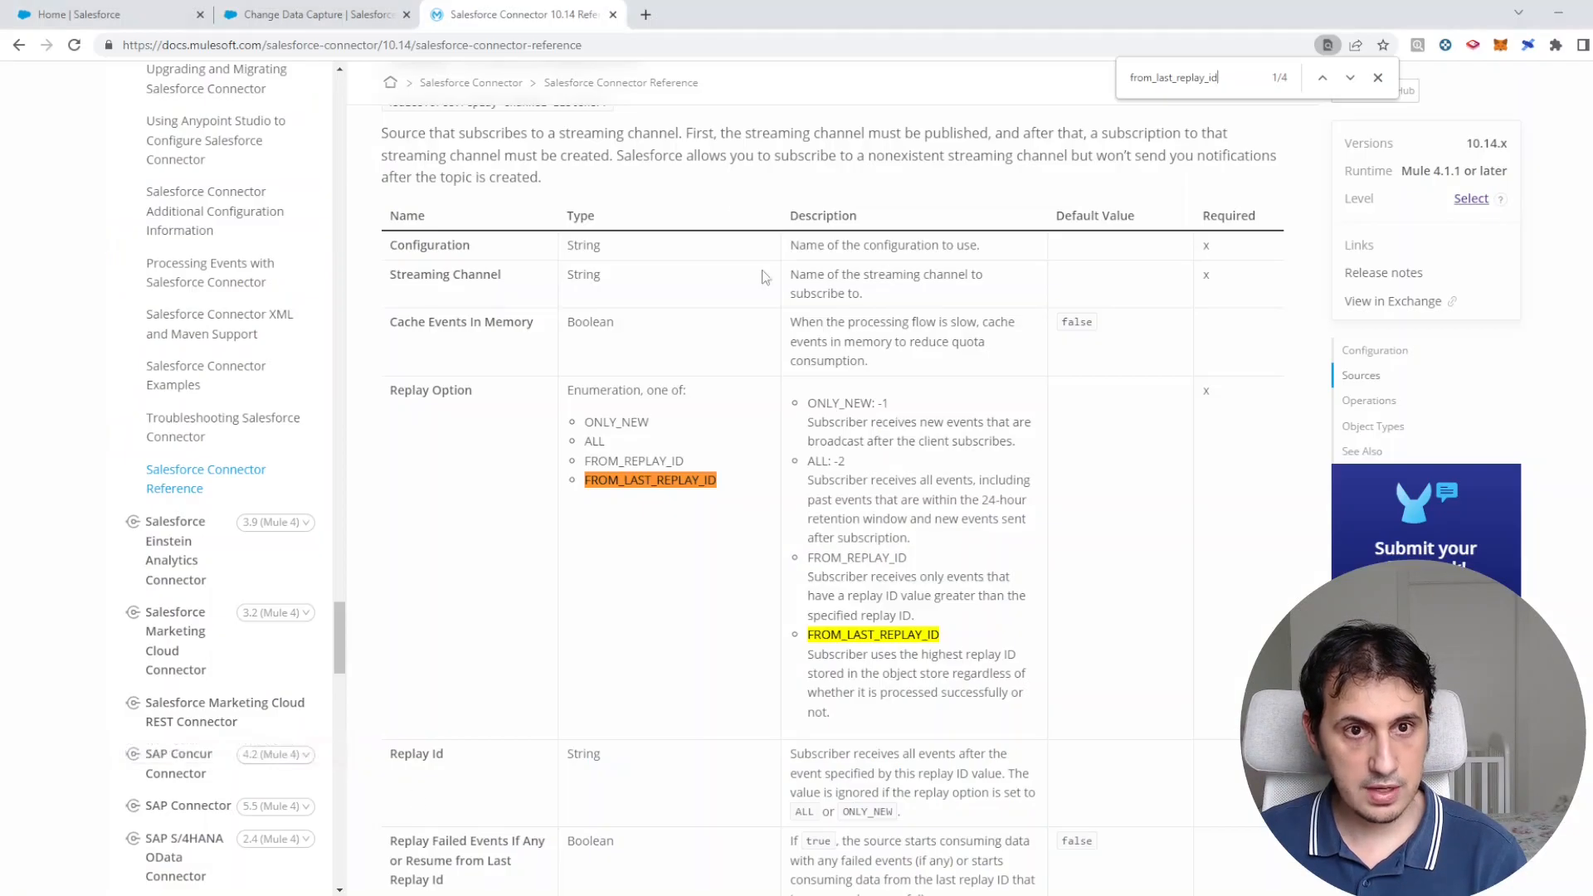
left_click(332, 19)
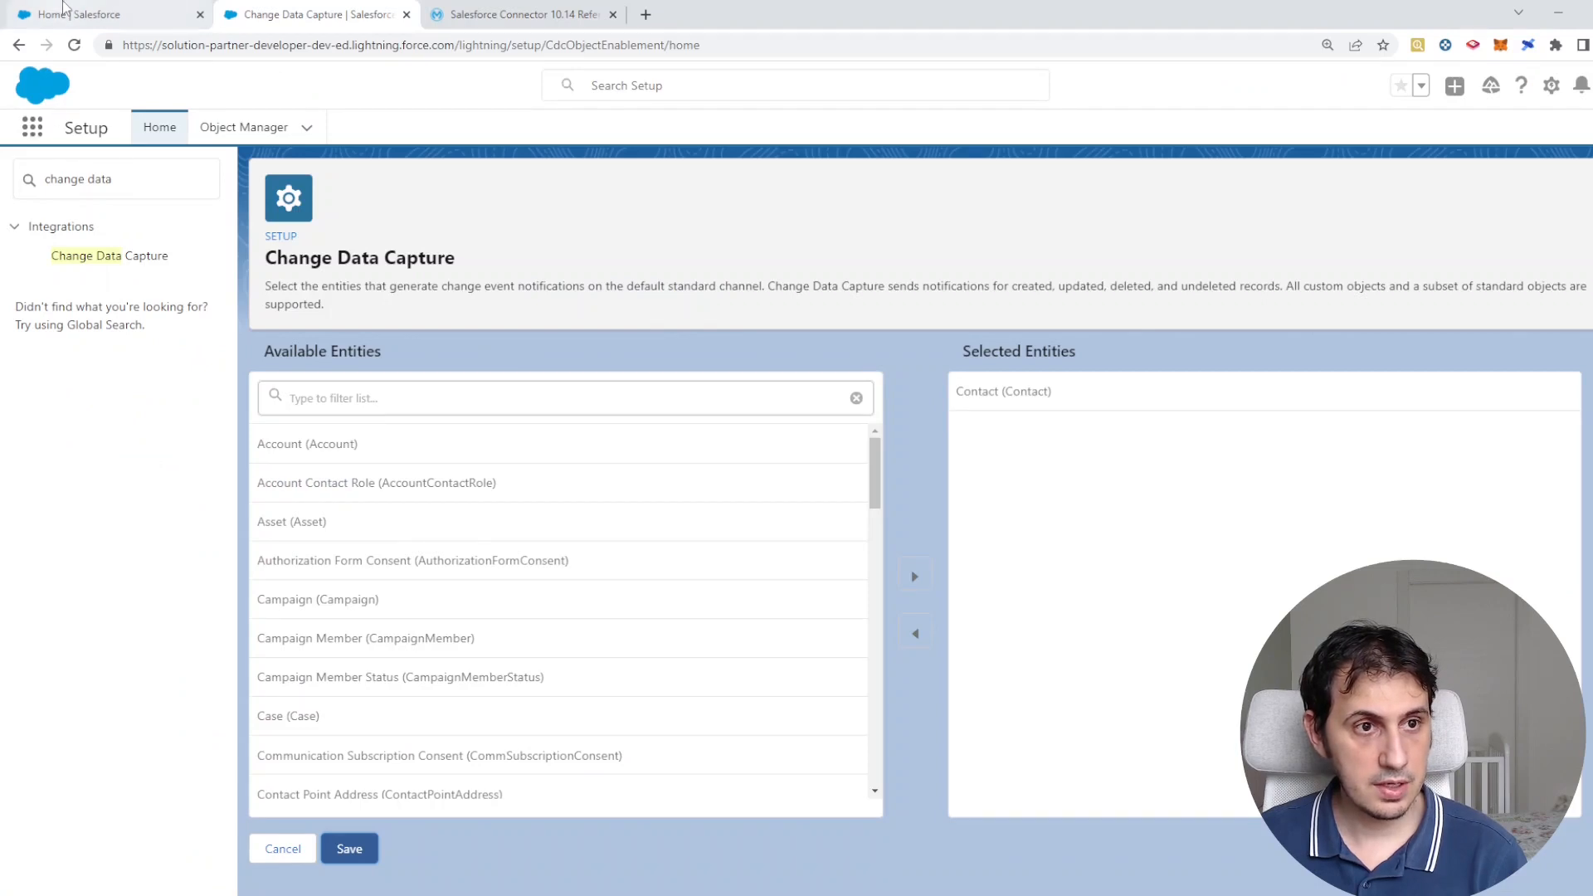
left_click(79, 14)
left_click(32, 126)
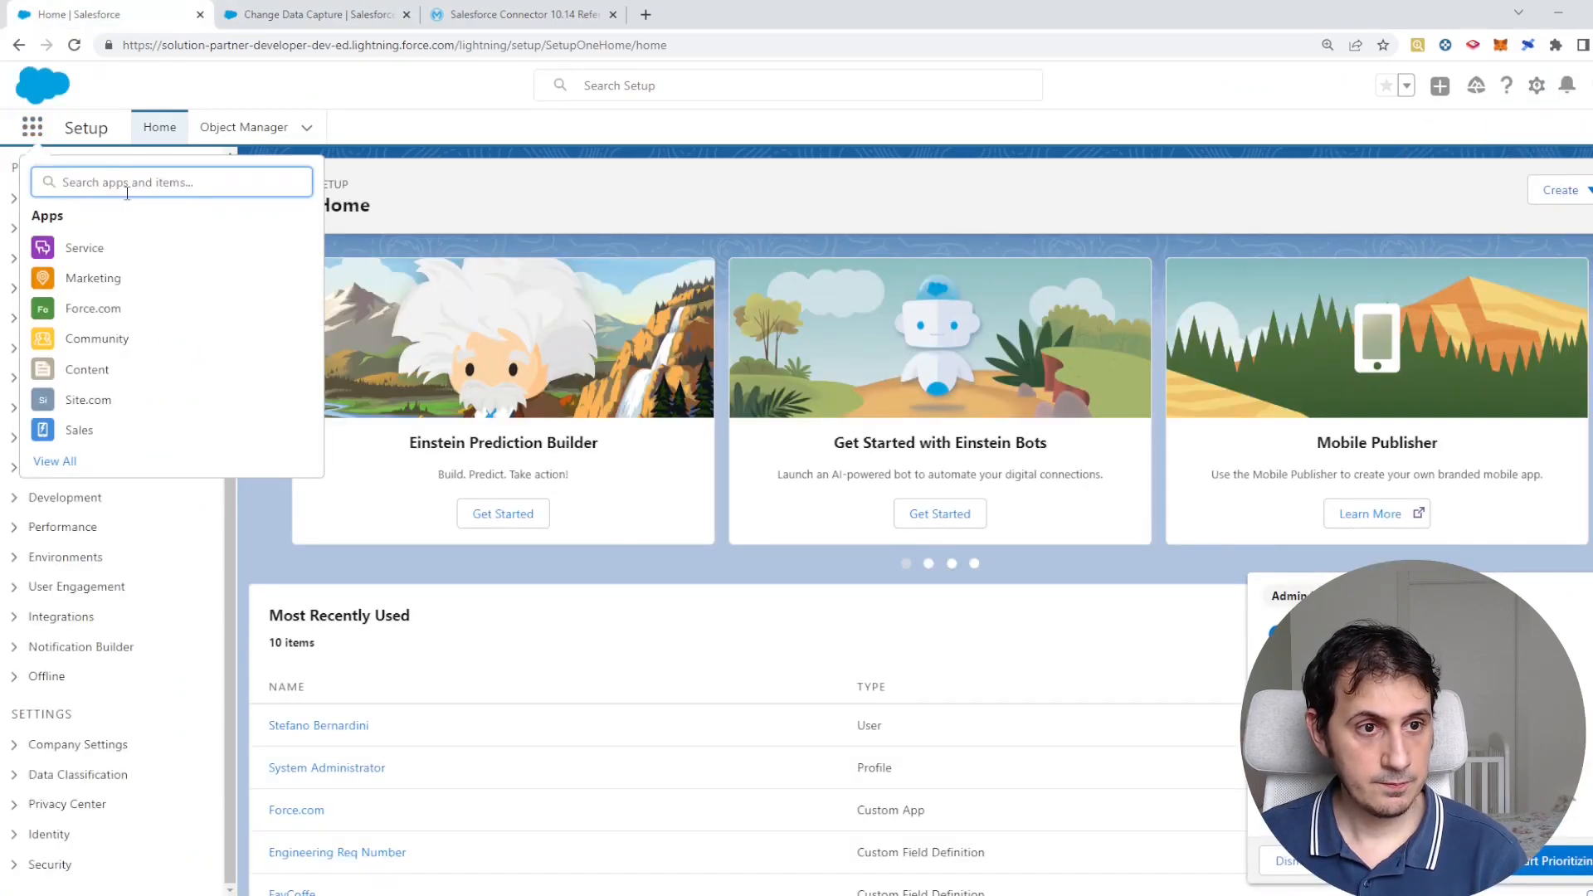
type("Contact")
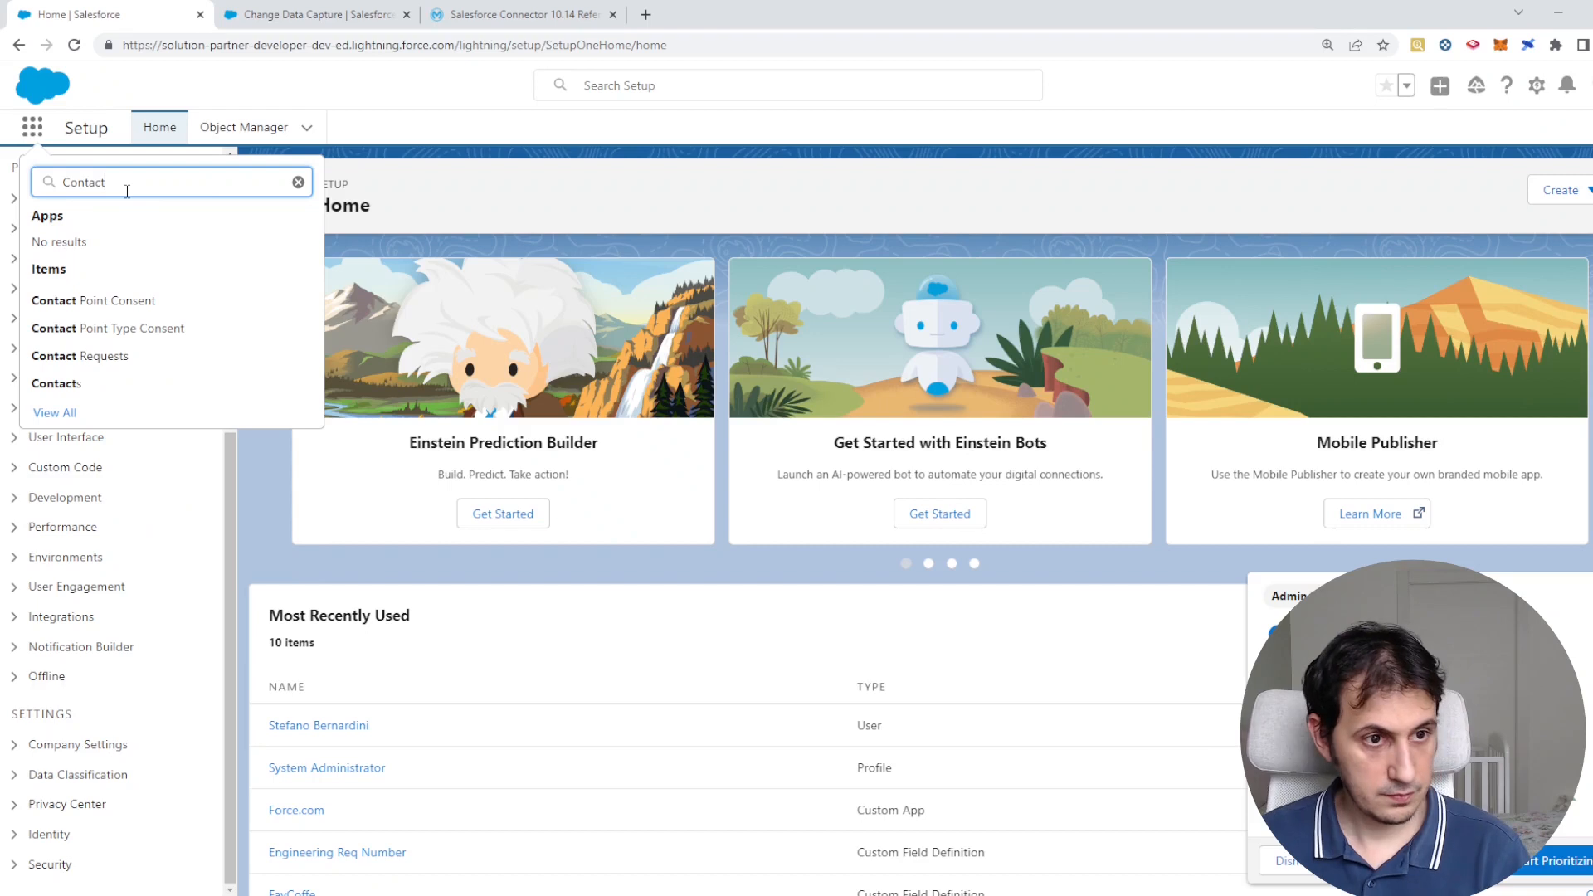
left_click(71, 383)
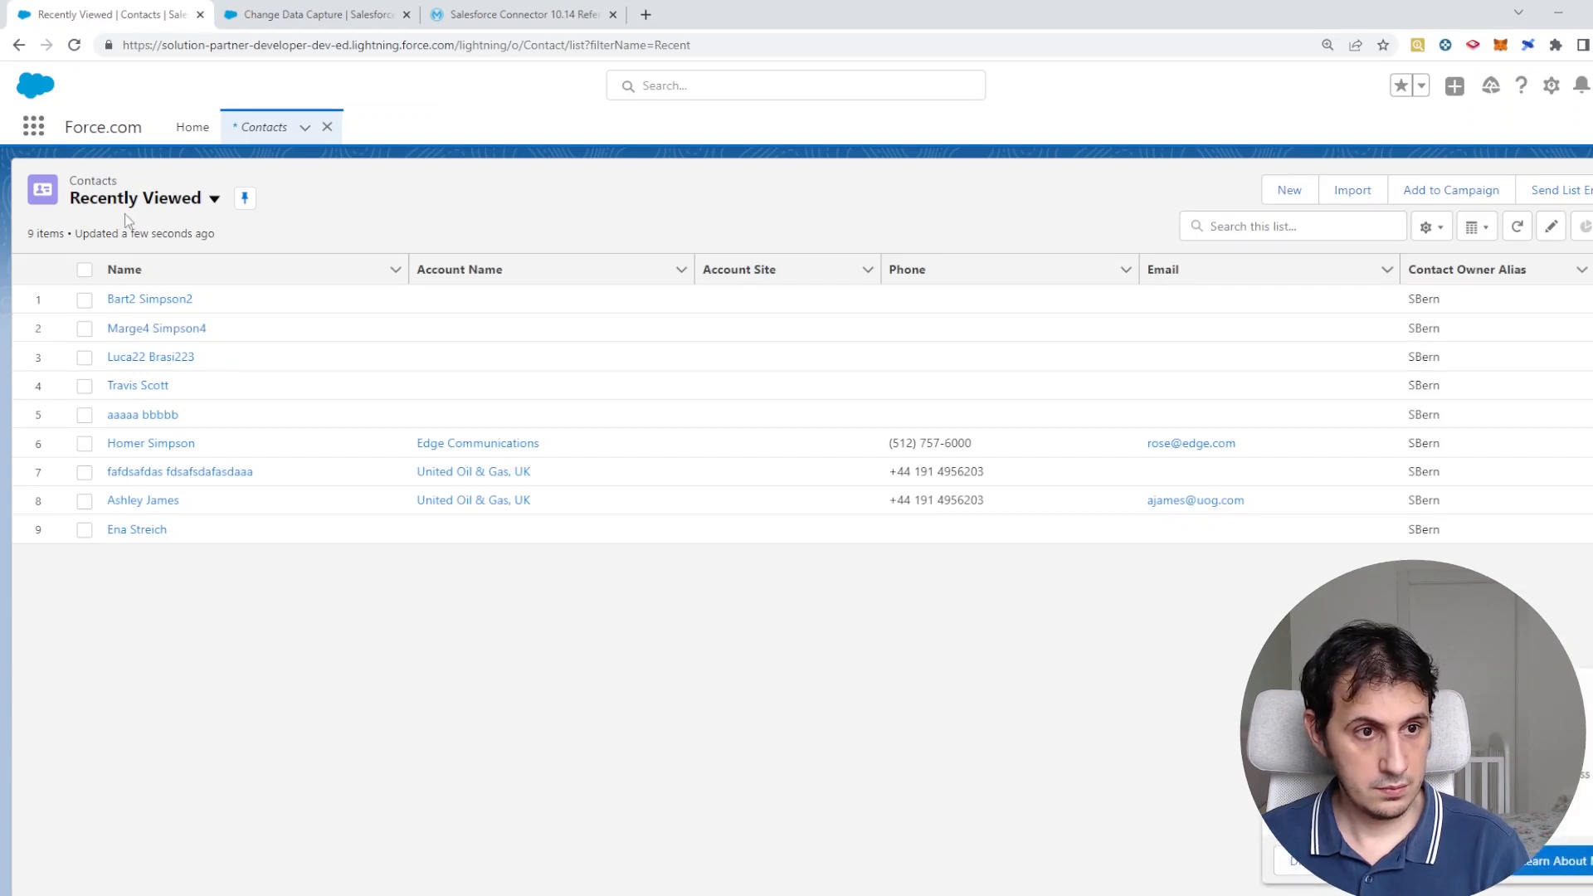
Start a new contact with the salutation Mr. and enter the contact's first and last name.
left_click(1286, 192)
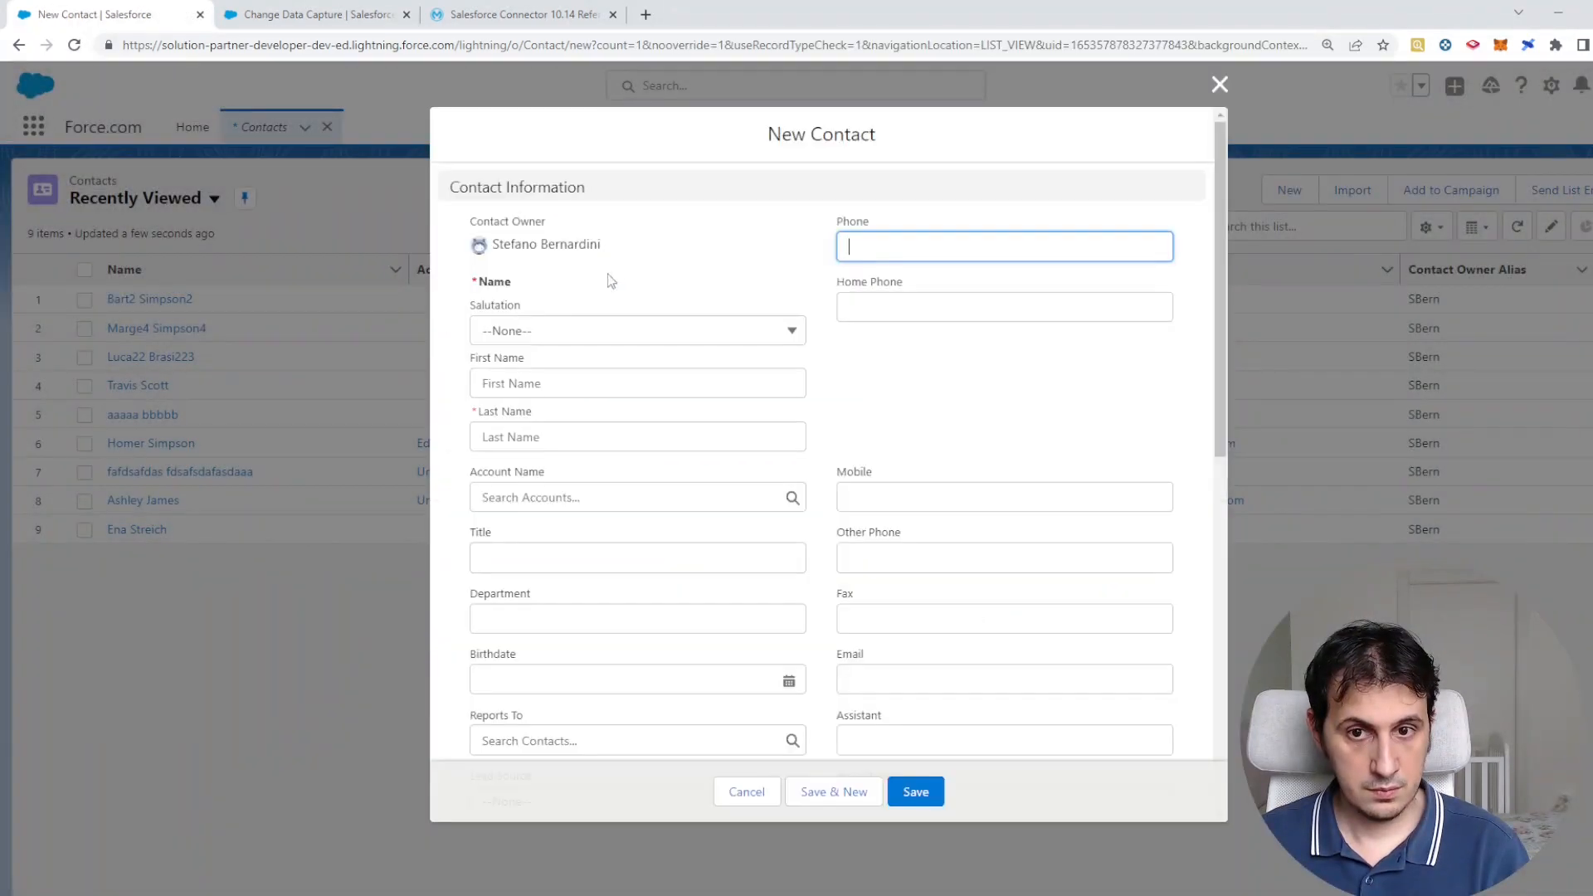
left_click(632, 339)
left_click(550, 401)
left_click(660, 386)
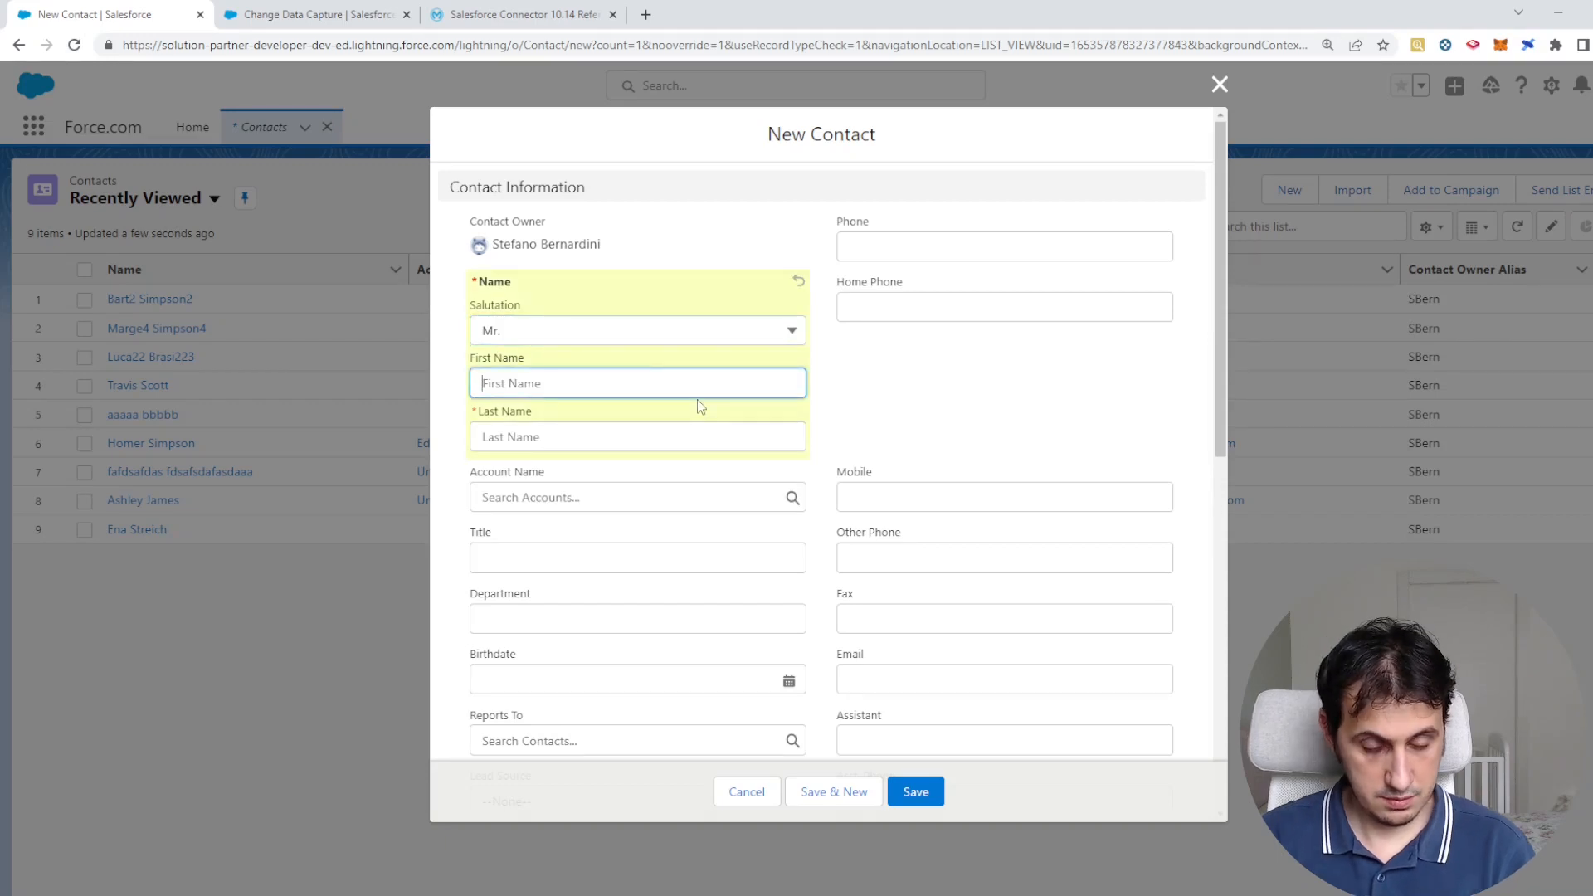
type("Bob")
left_click(664, 432)
type("Red")
Set the new contact's Languages field to Italian and save the record.
scroll(669, 439, "down", 2)
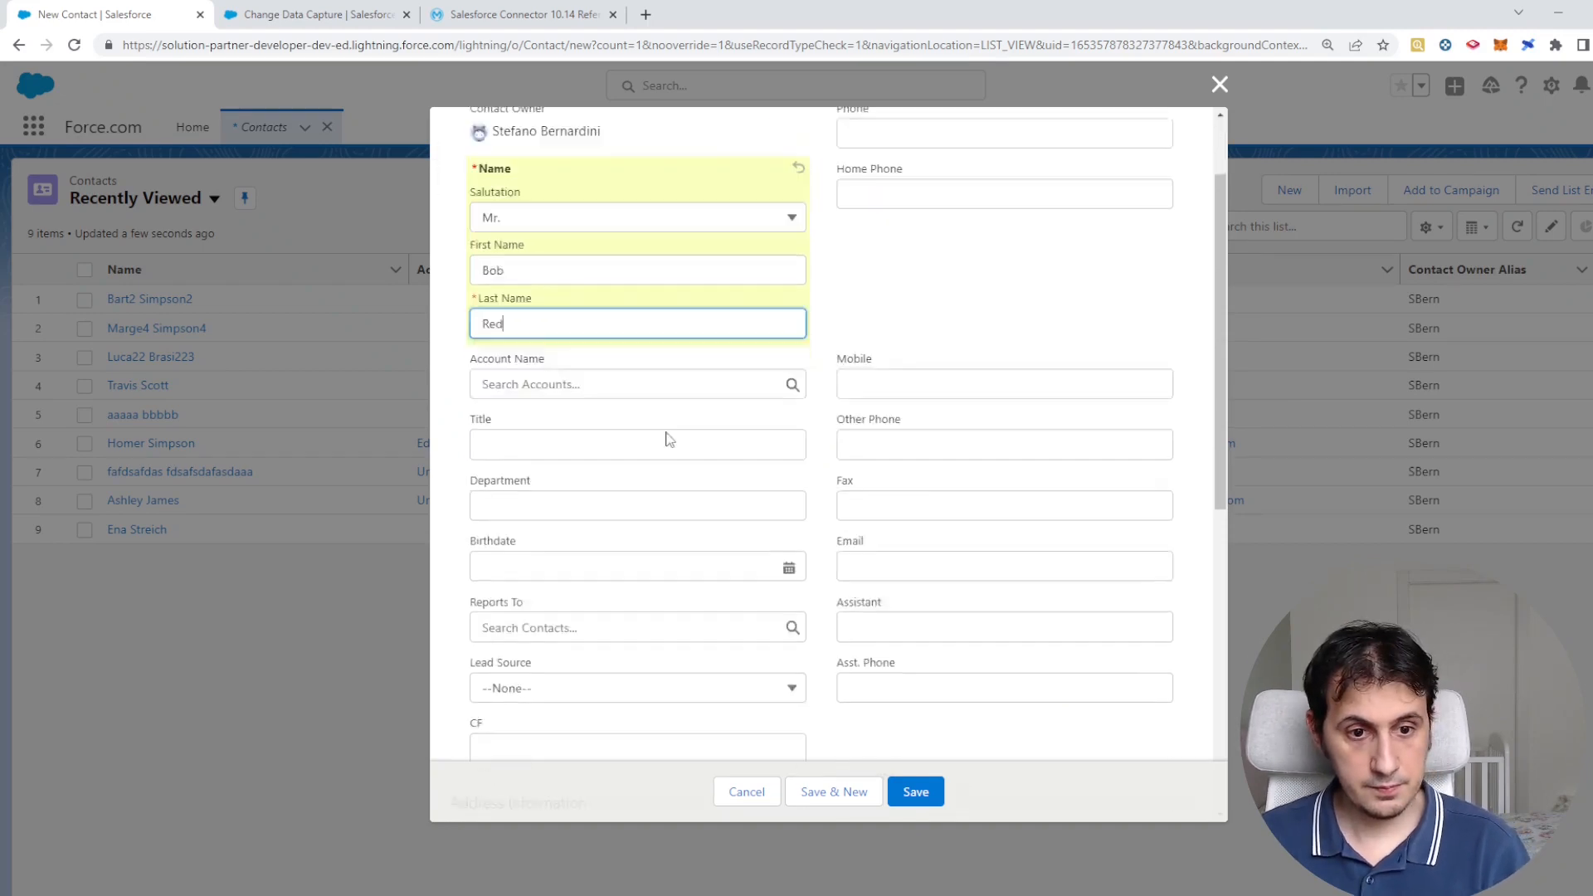
scroll(669, 439, "down", 8)
left_click(879, 265)
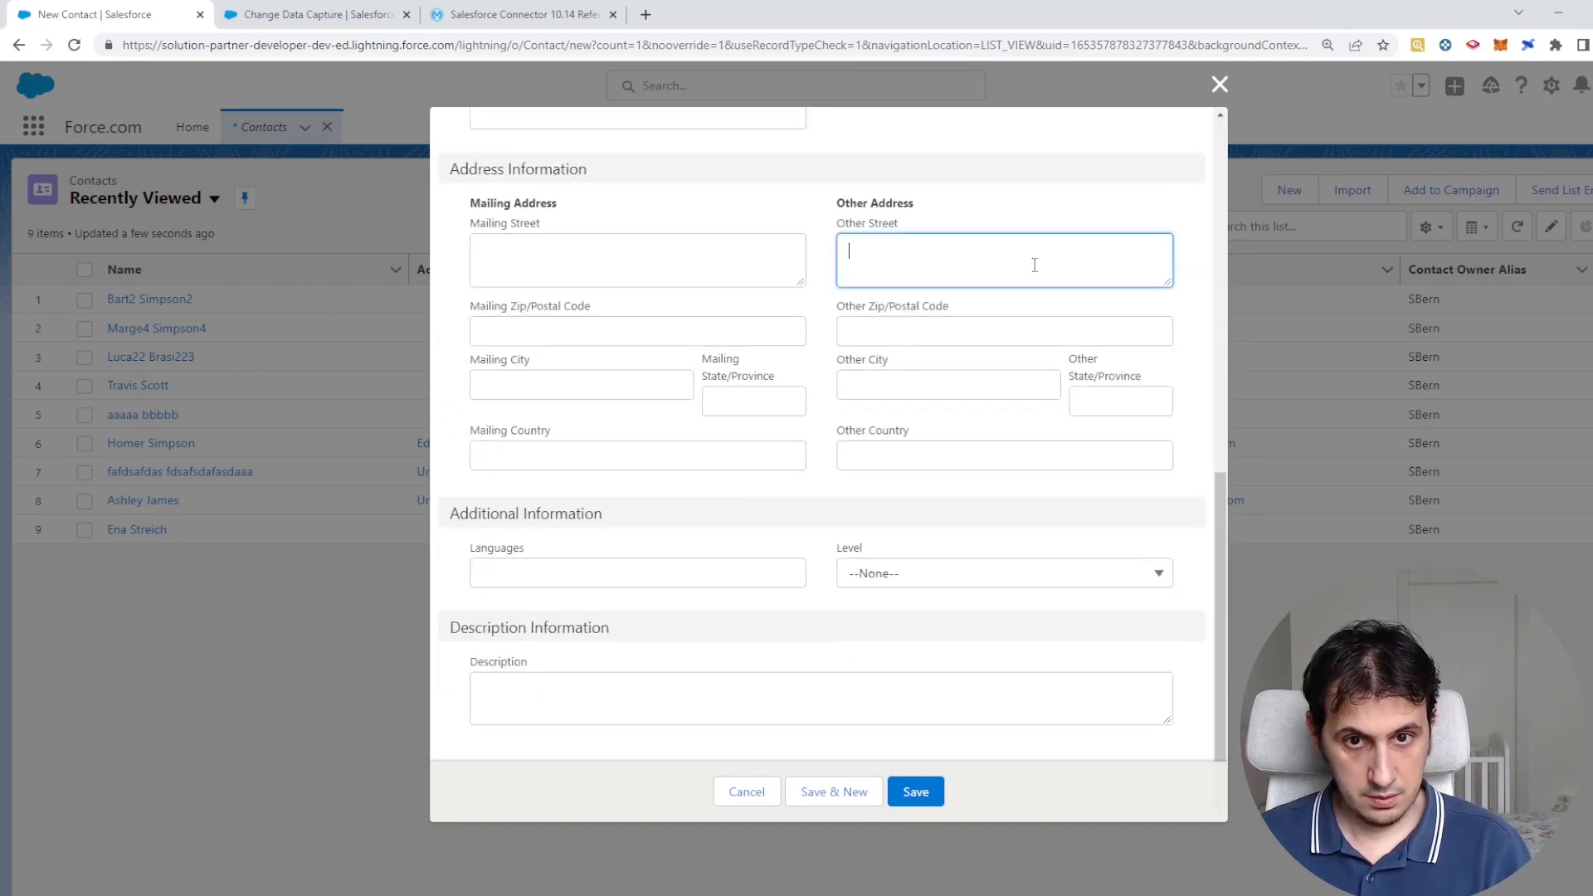
left_click(708, 575)
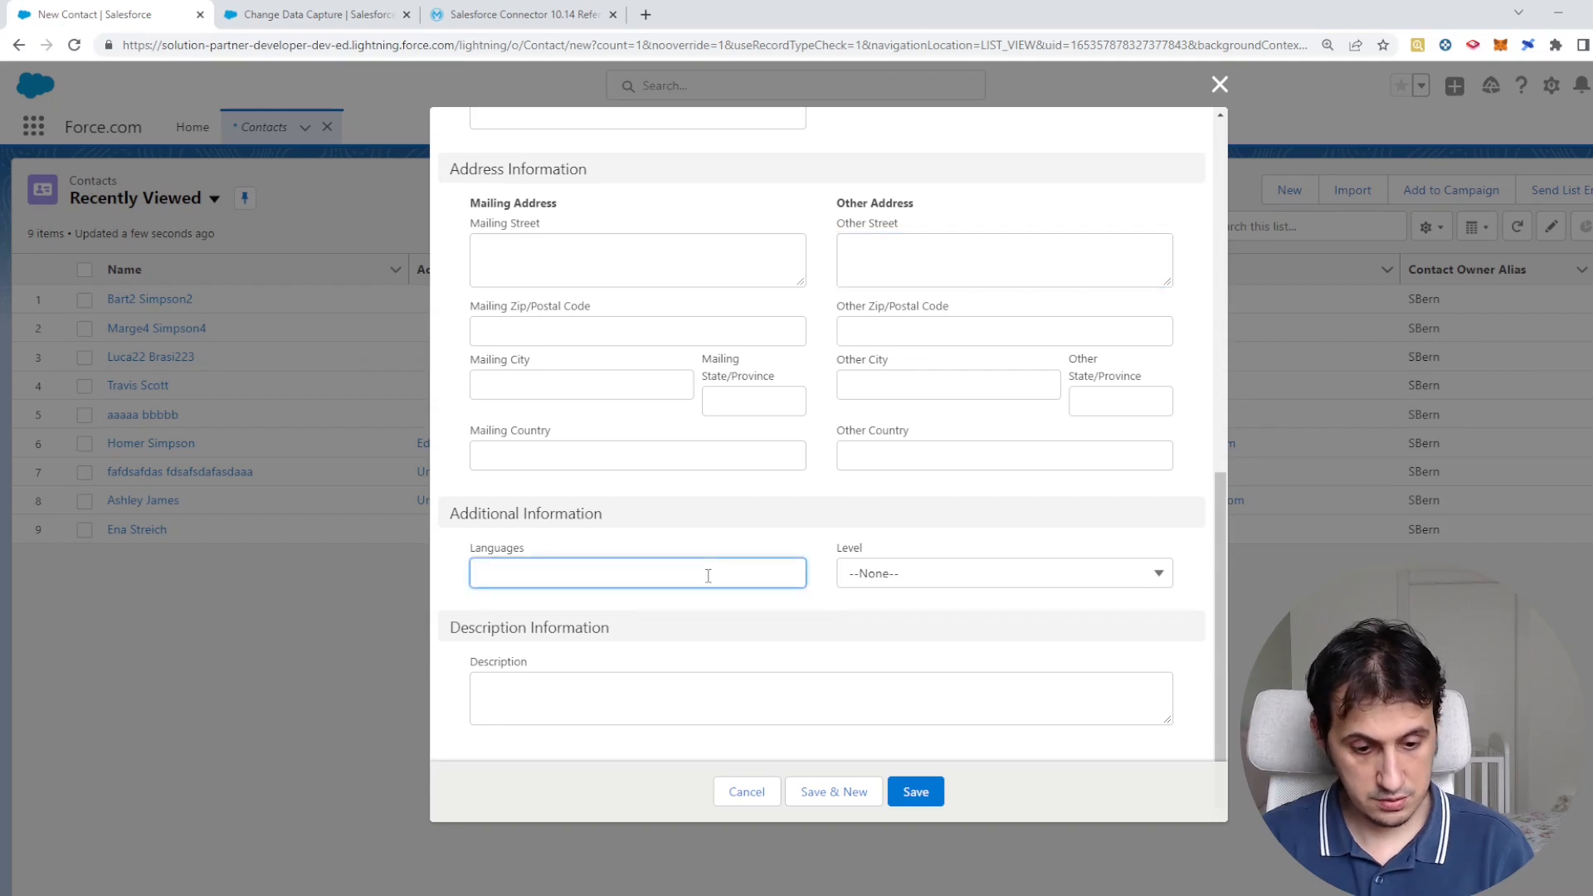
type("Italian")
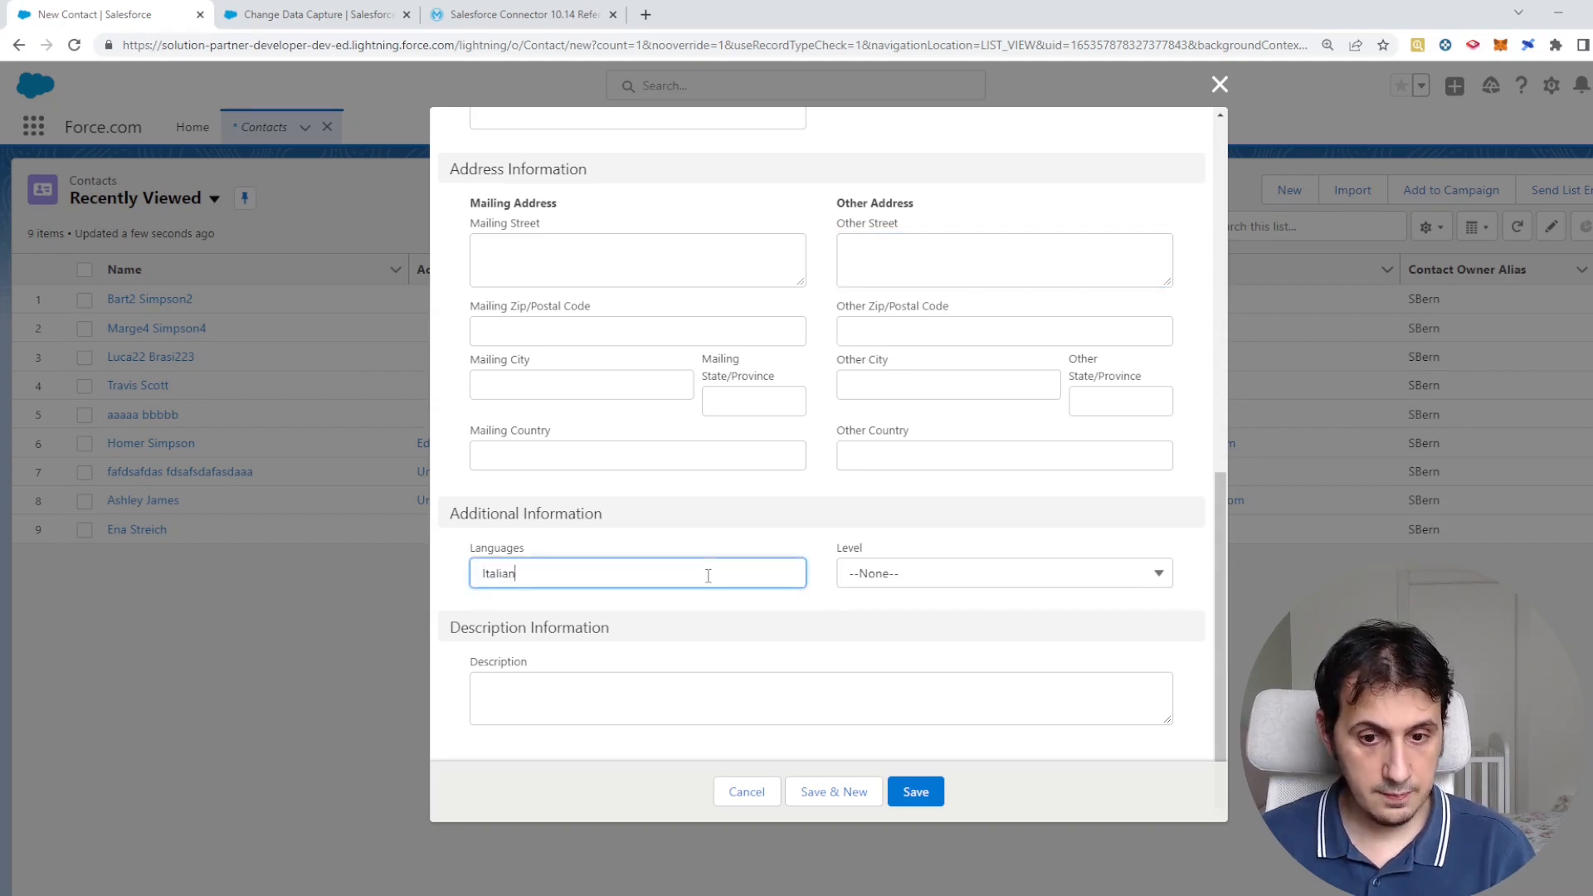
left_click(939, 790)
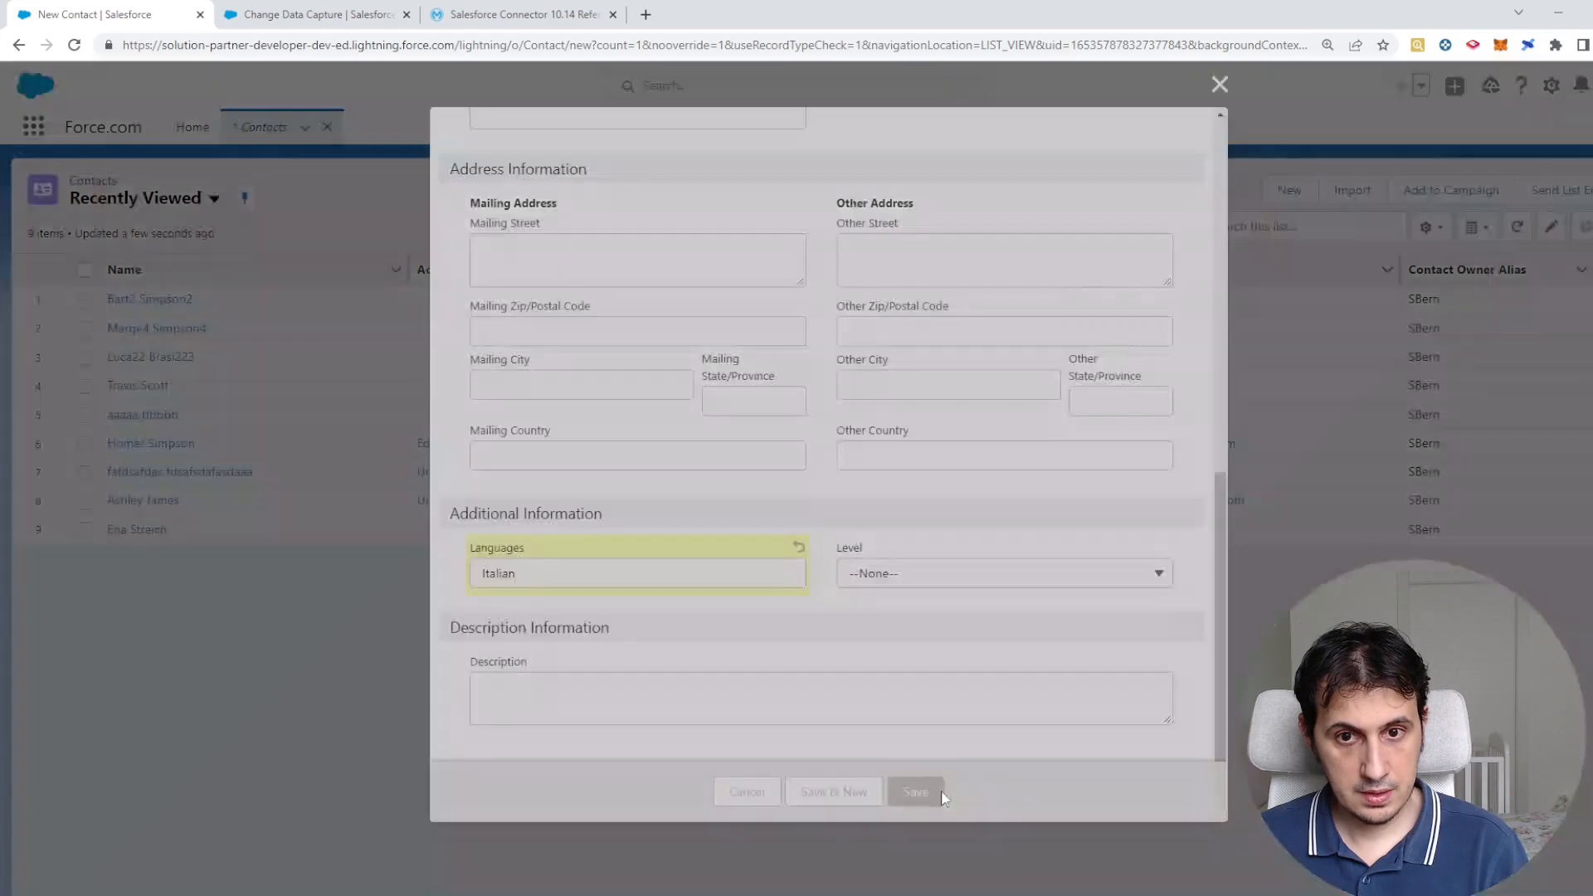
Switch to Anypoint Studio, enlarge the console and examine the logged event's payload, entity name and change type.
key("alt+Tab")
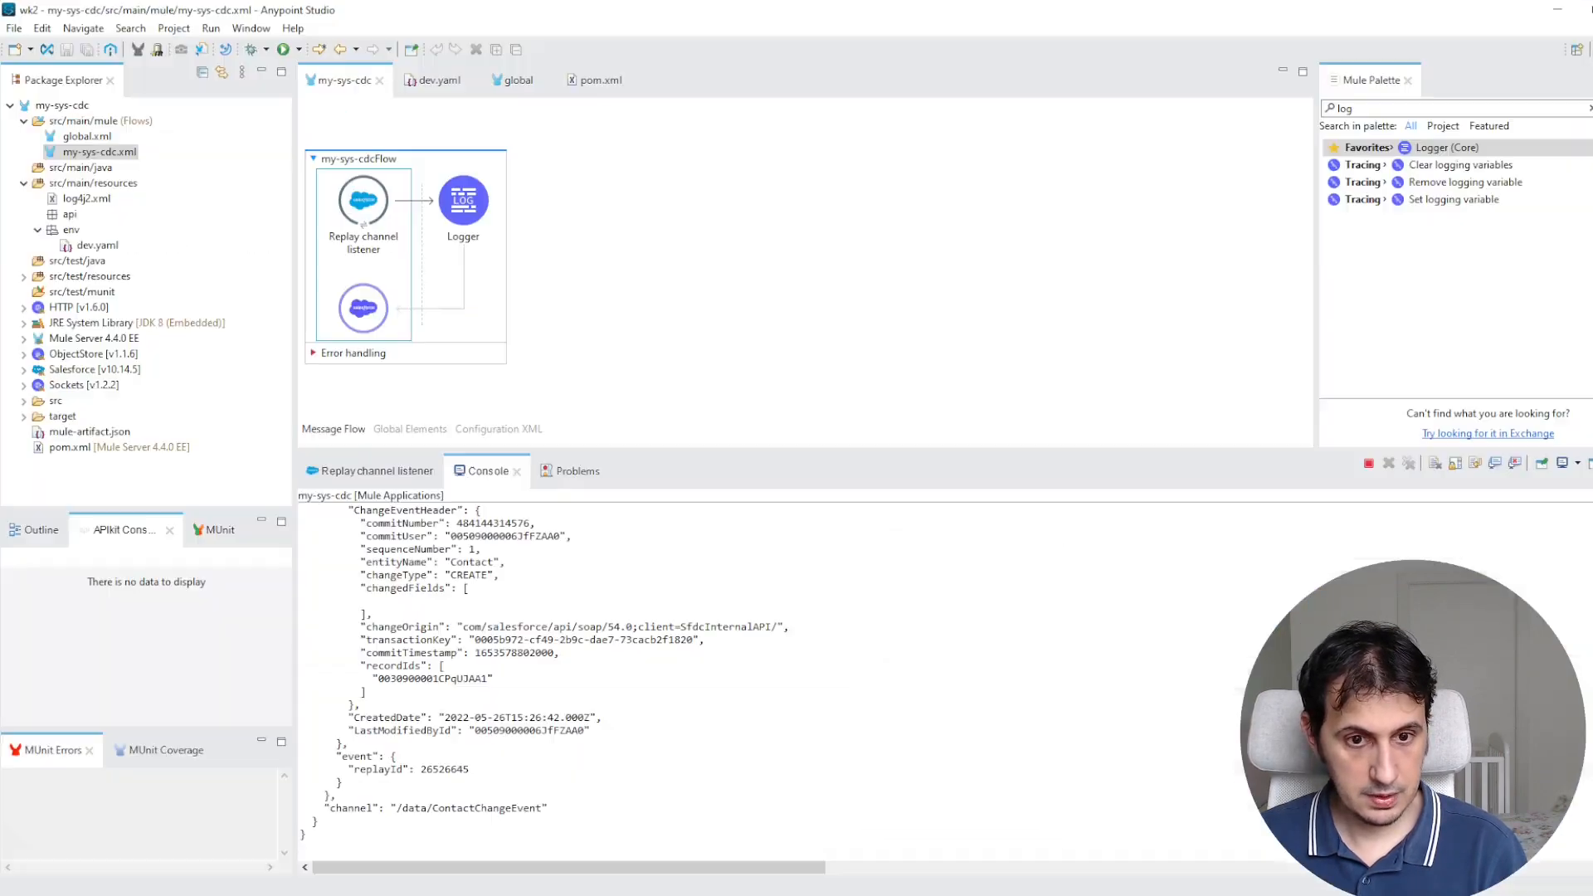
left_click_drag(805, 449, 805, 264)
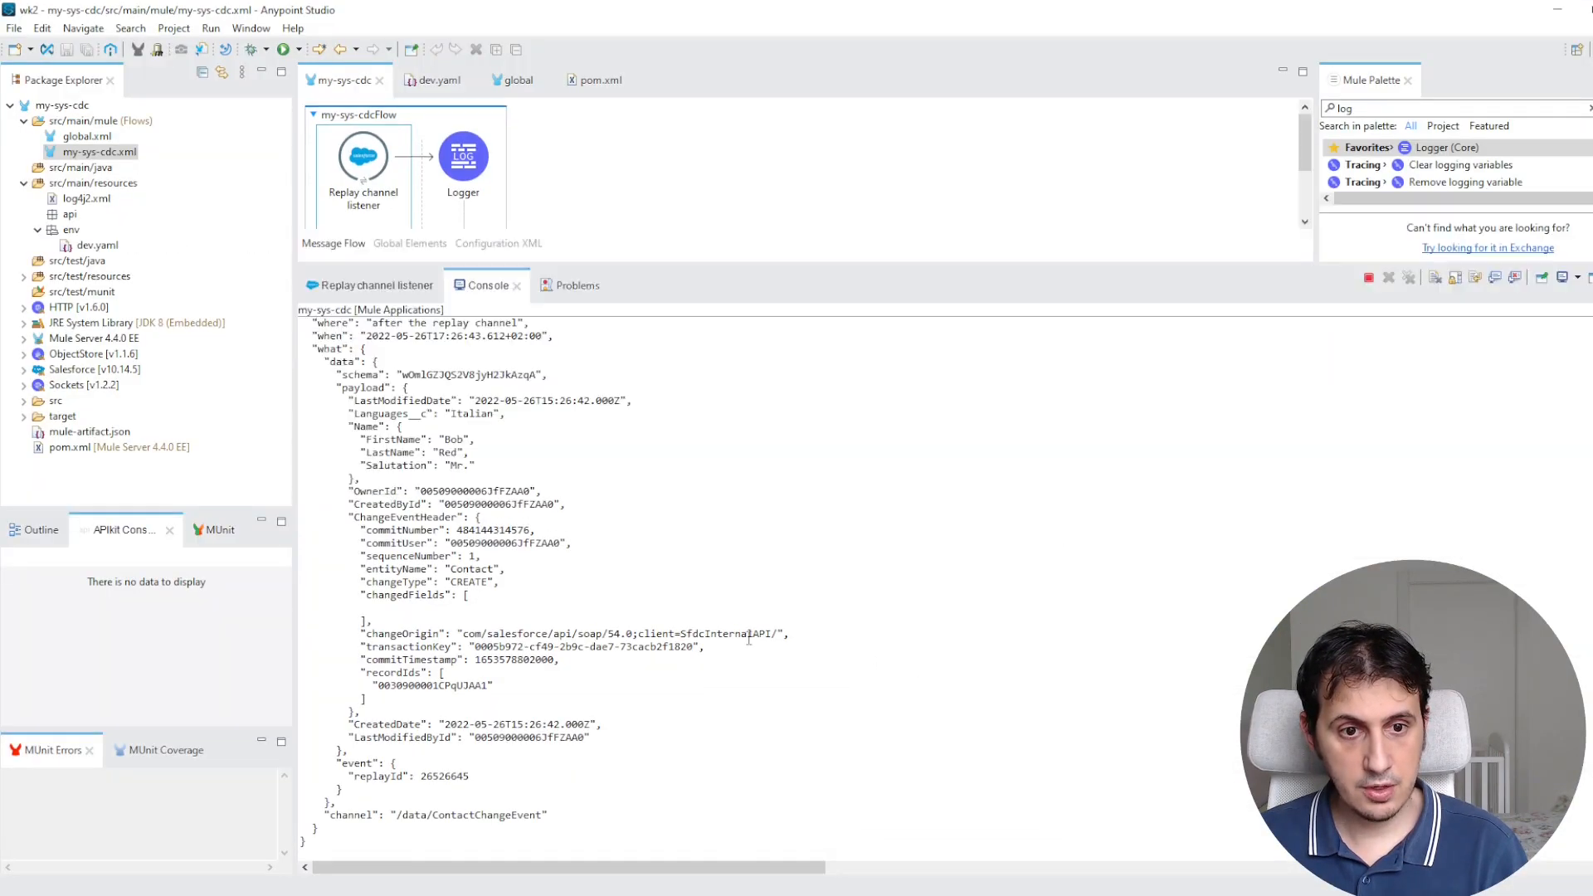
scroll(748, 642, "up", 1)
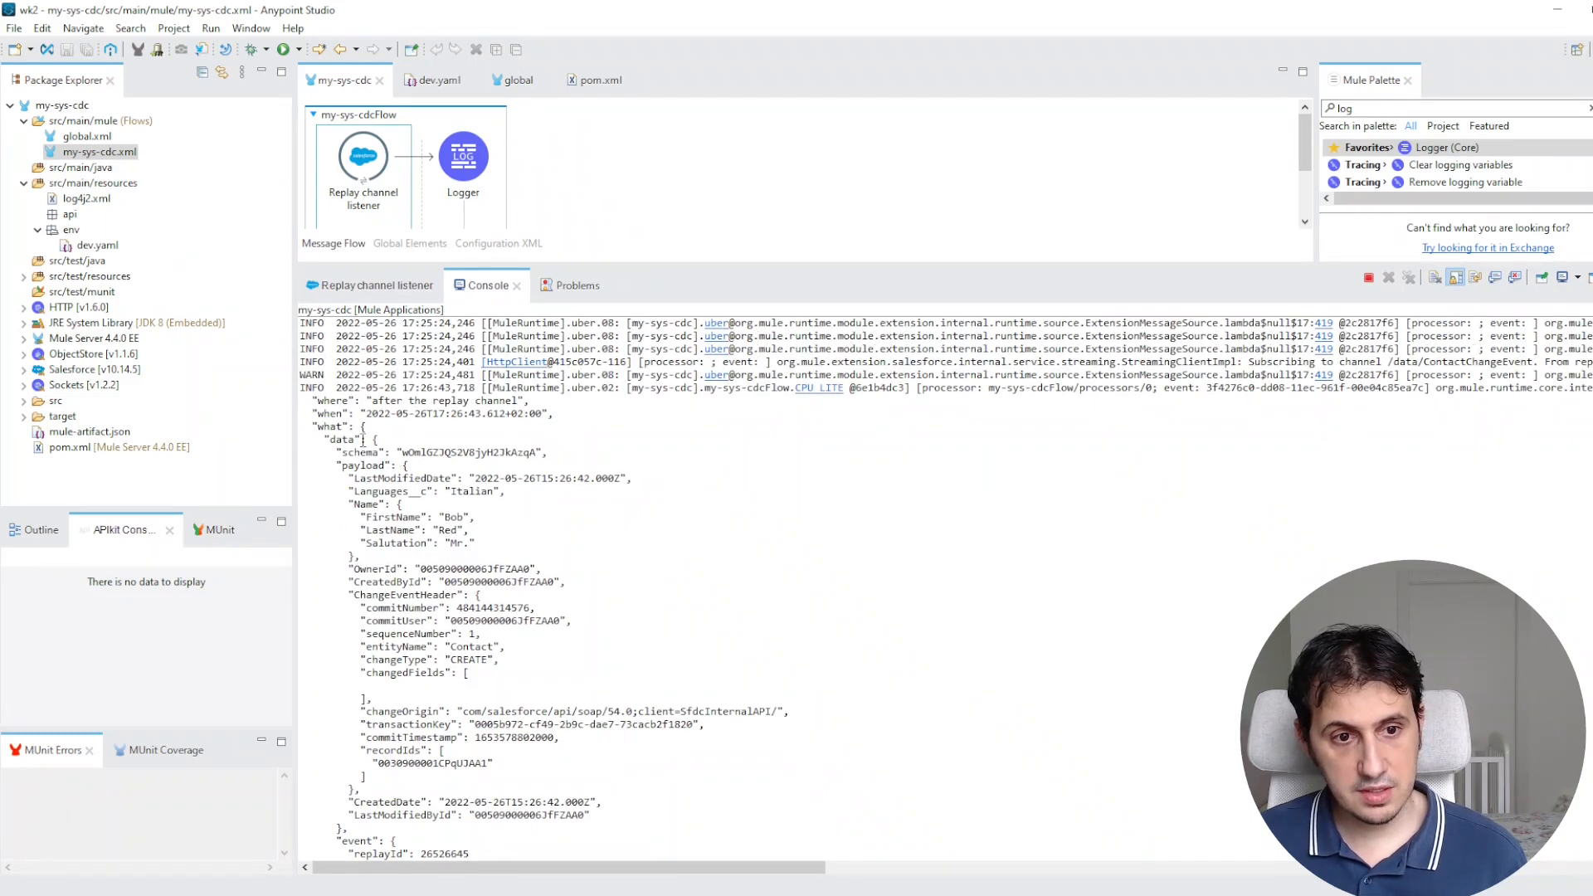
scroll(362, 440, "down", 2)
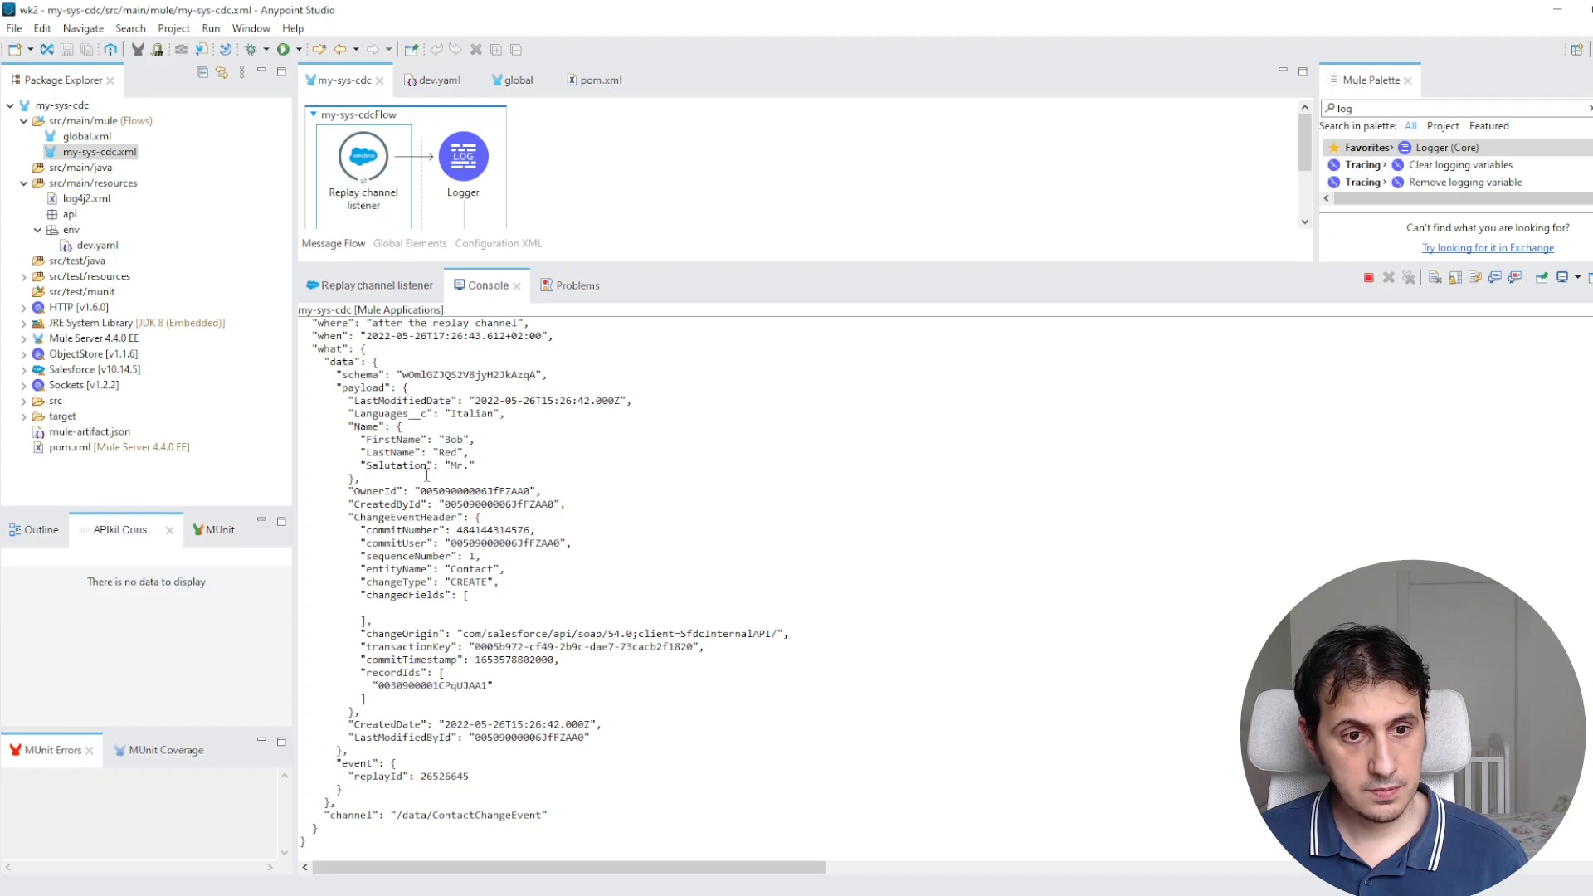
double_click(470, 569)
double_click(469, 581)
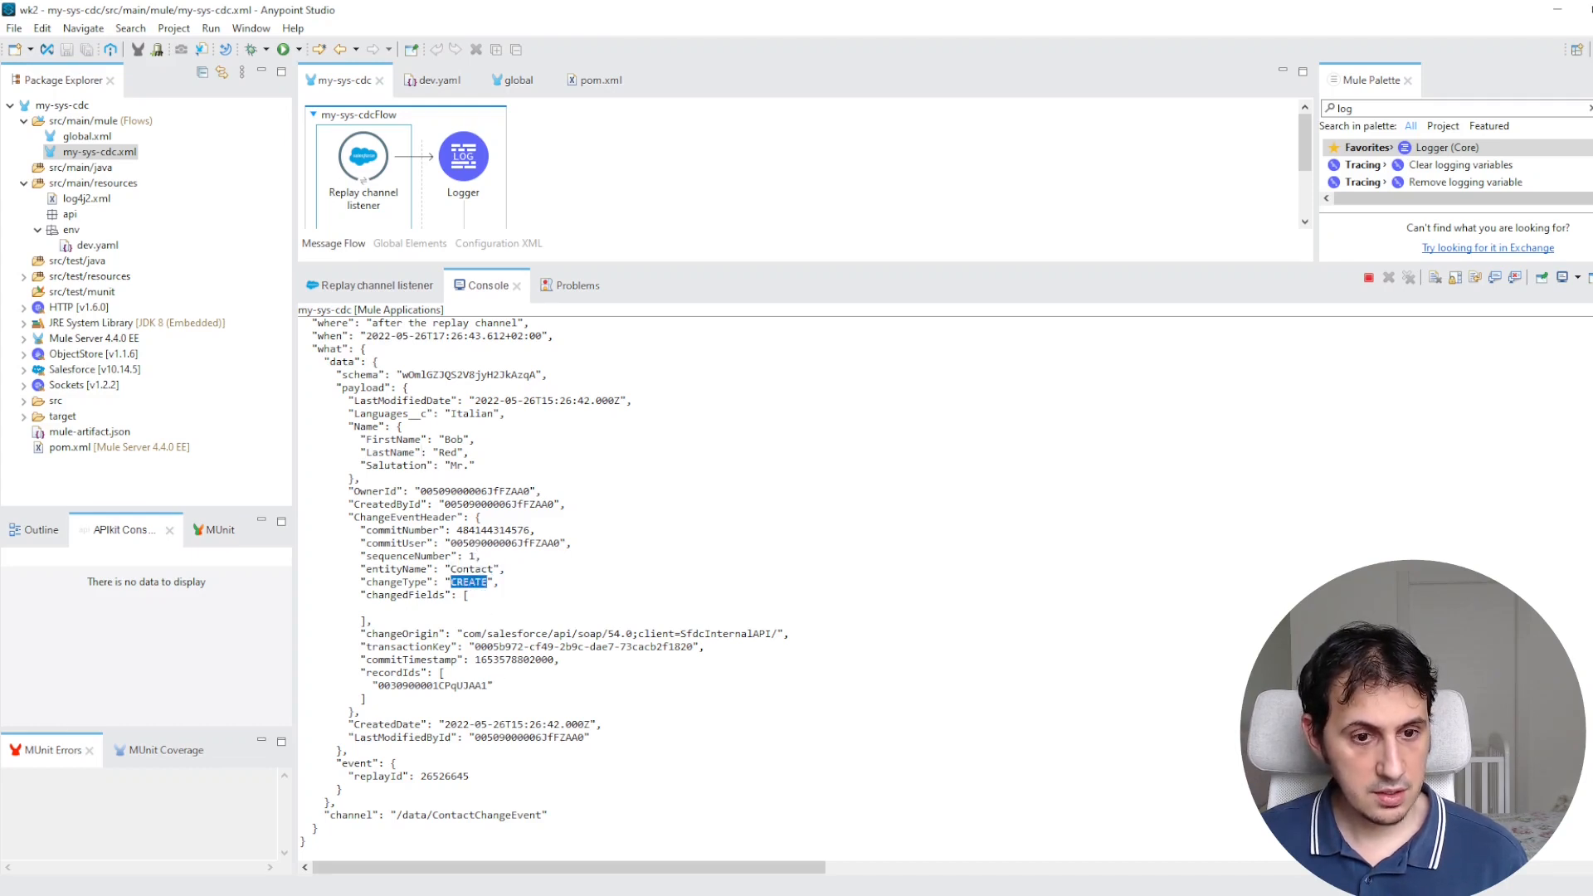
Return to the new contact in Salesforce, change its Languages field to Germany and save the record.
mouse_move(233, 895)
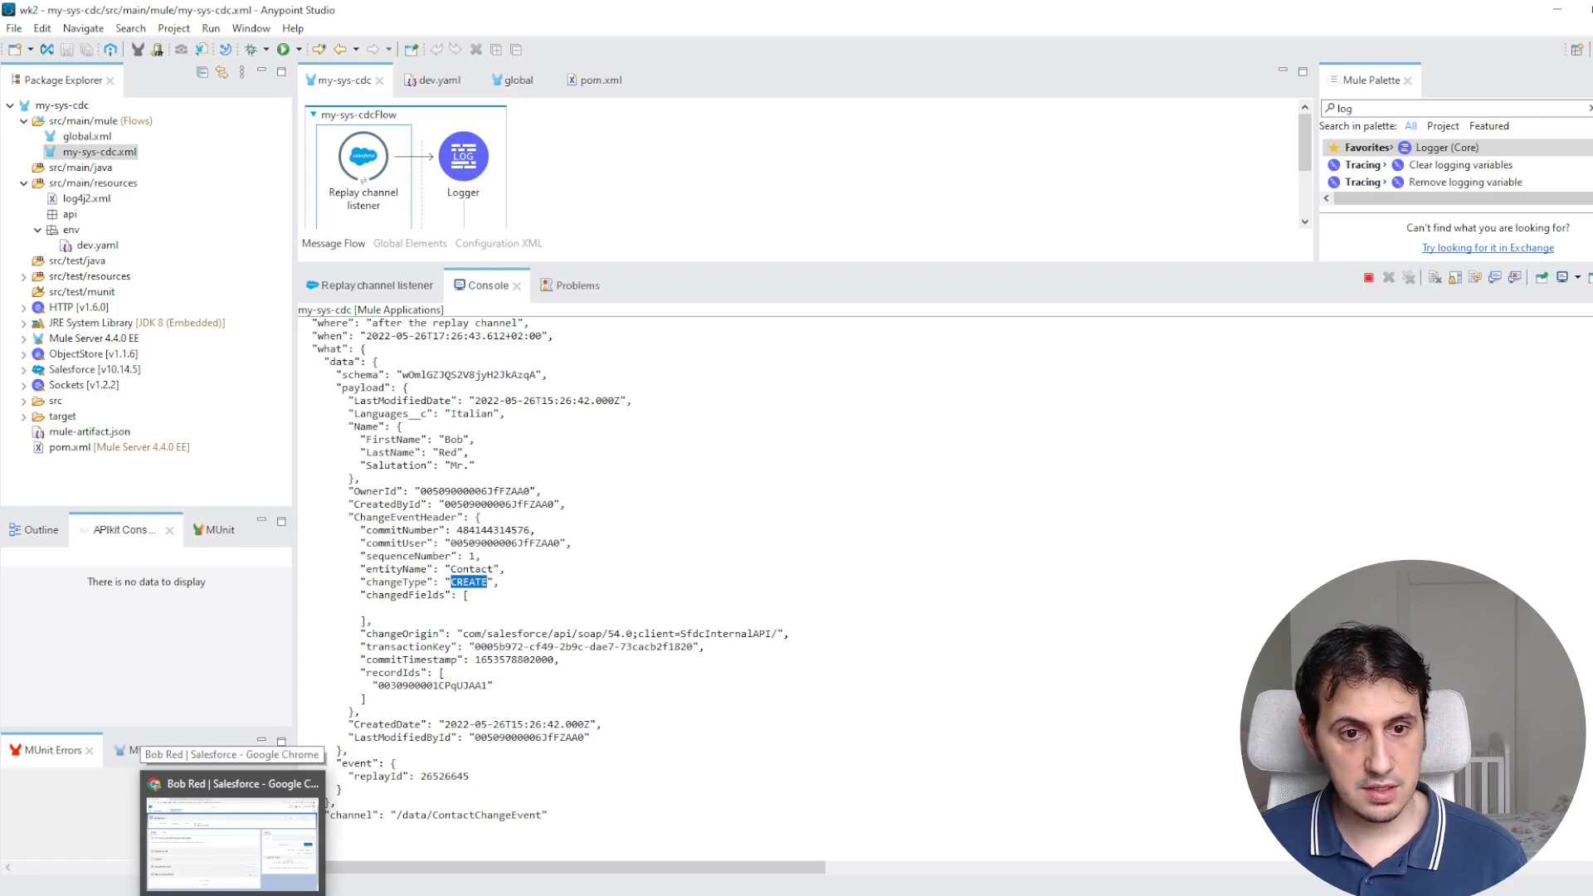
left_click(232, 838)
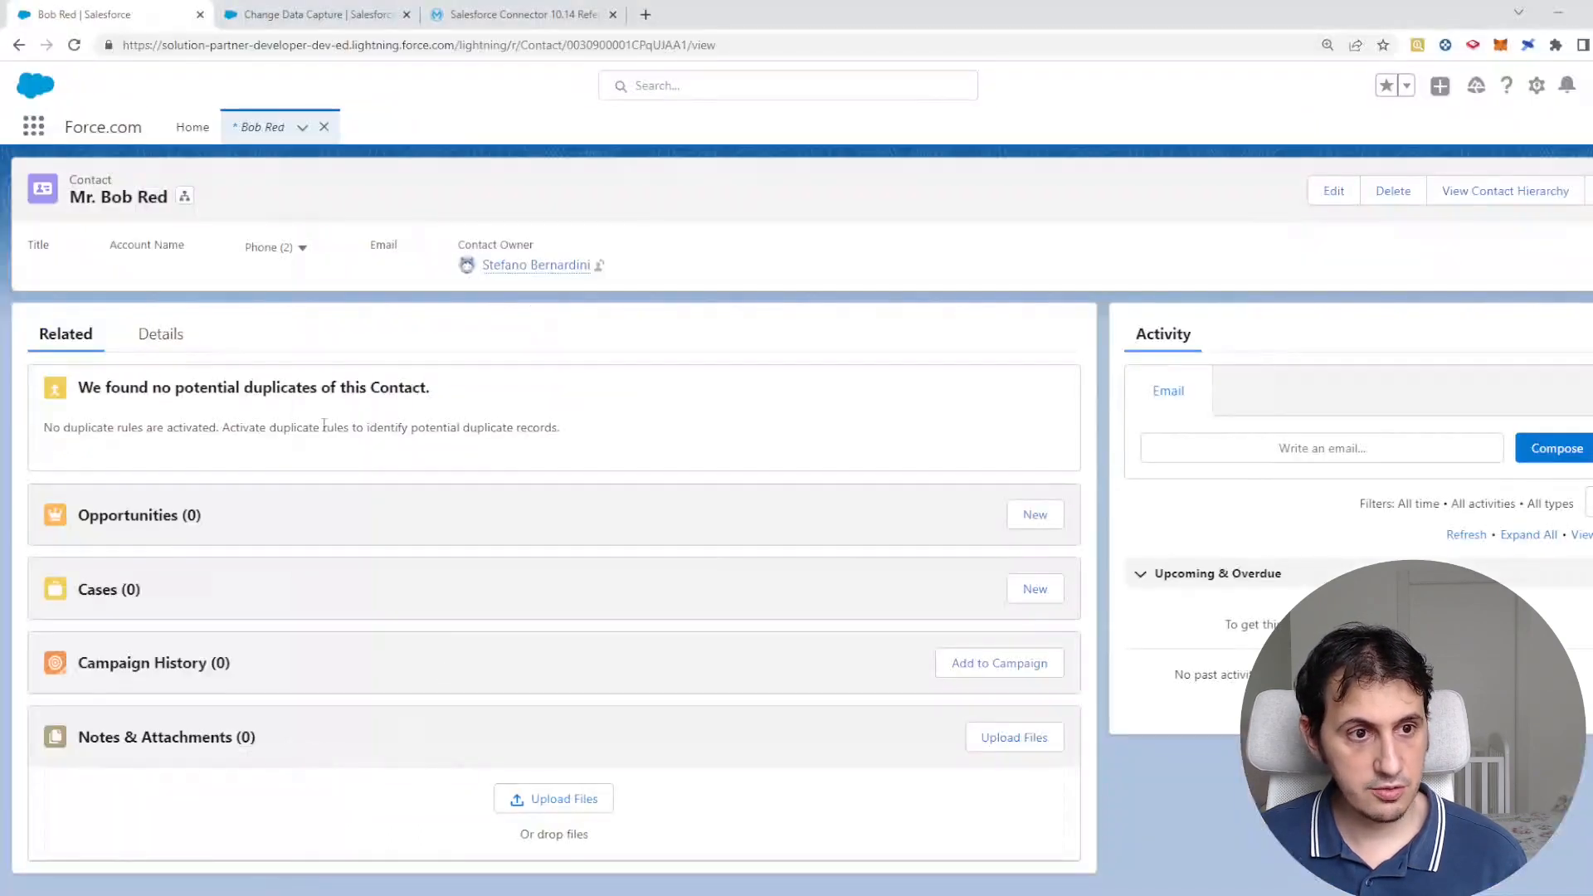
left_click(1340, 196)
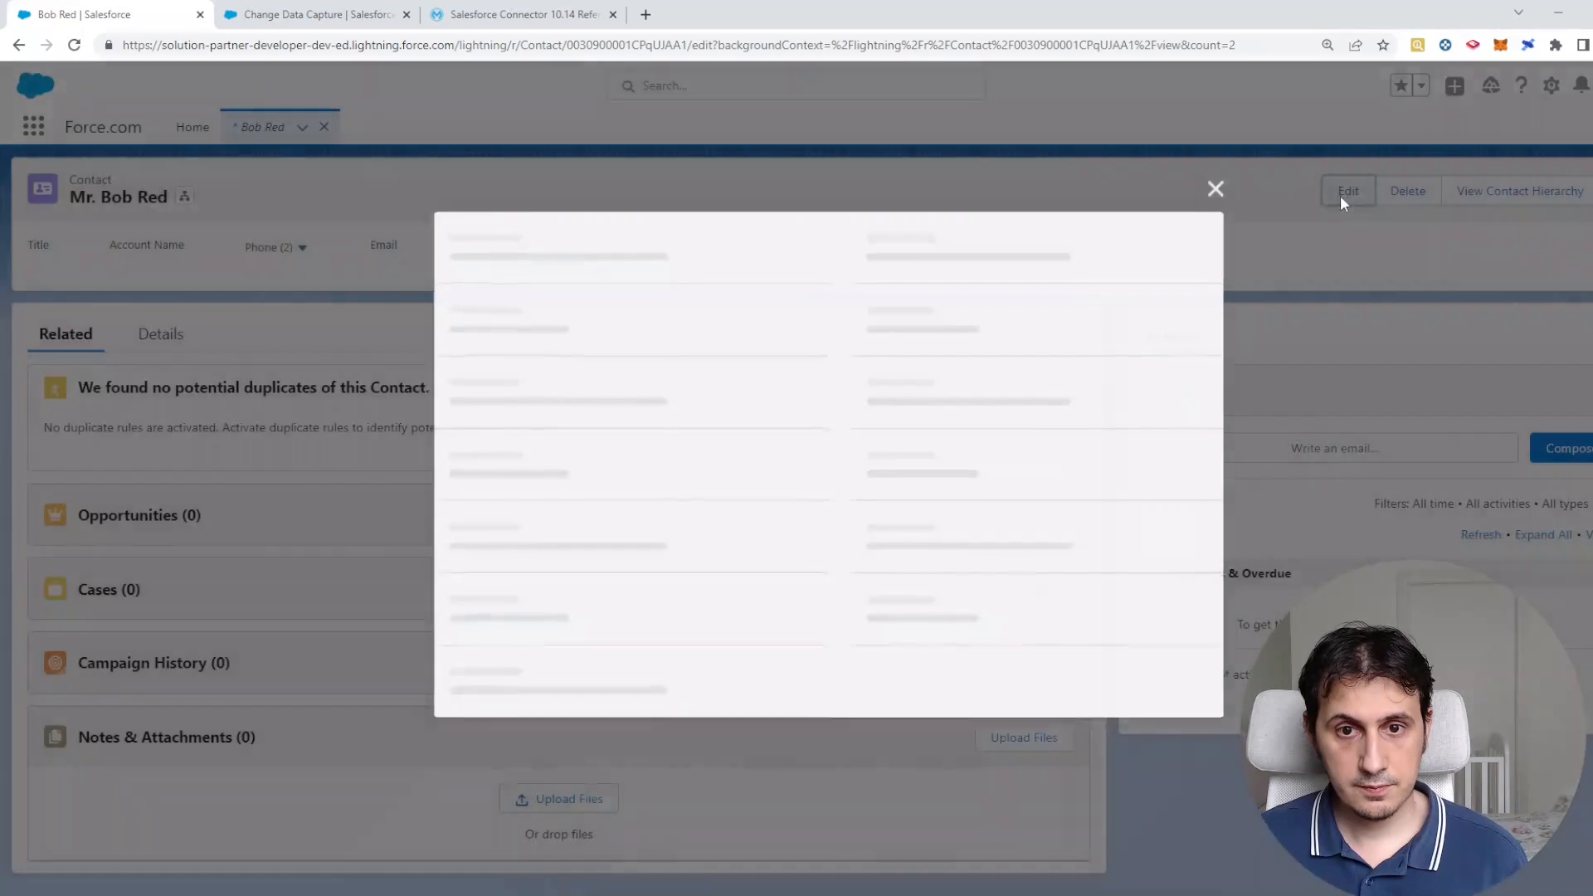
scroll(551, 415, "down", 7)
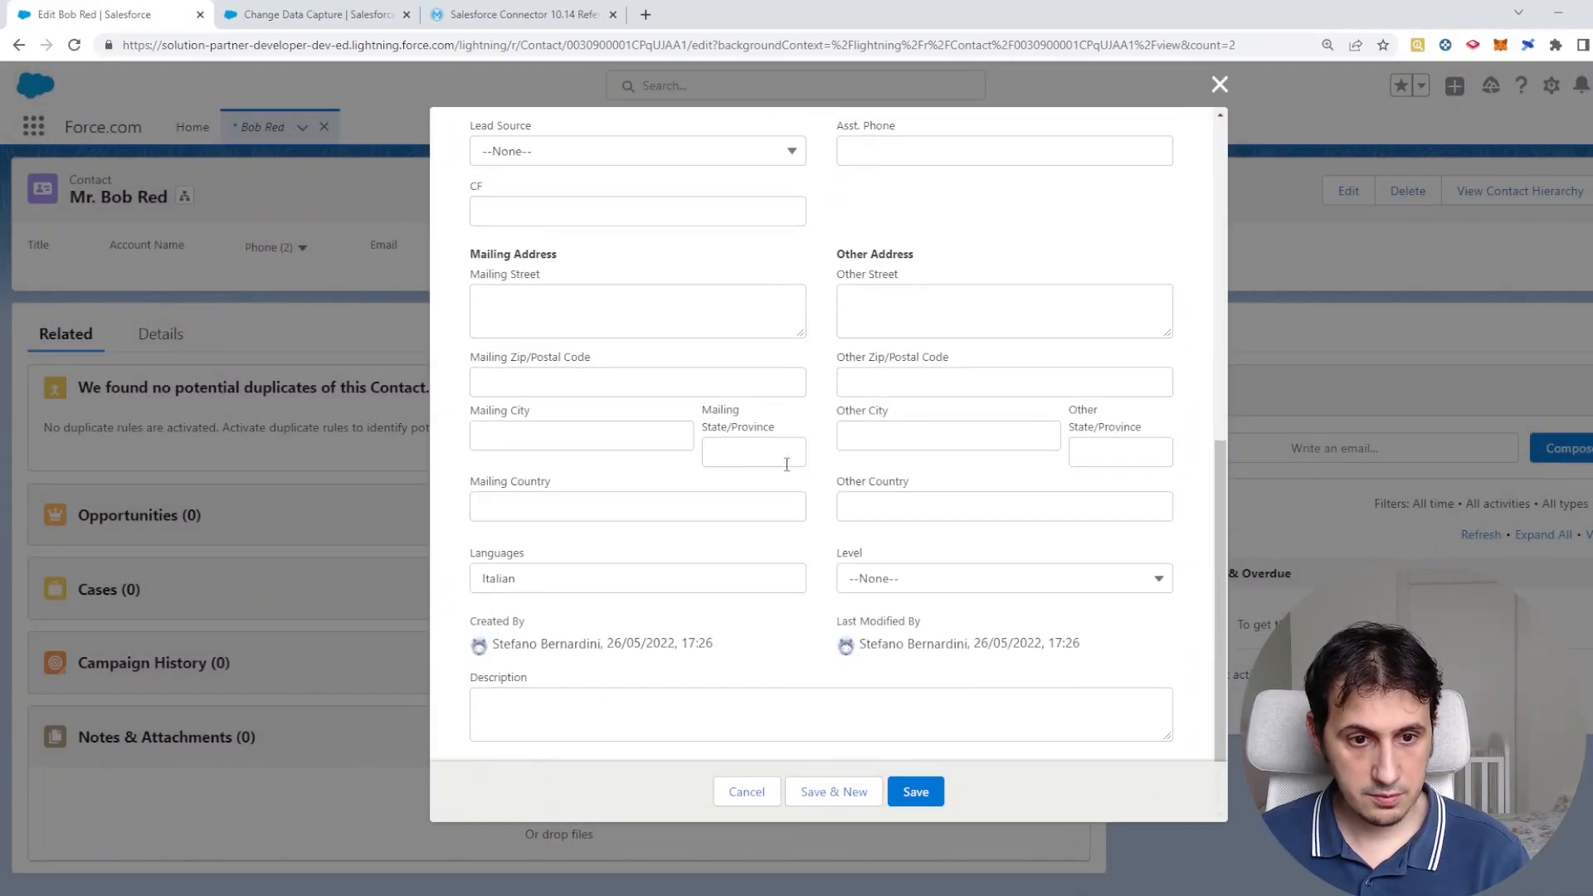
double_click(550, 581)
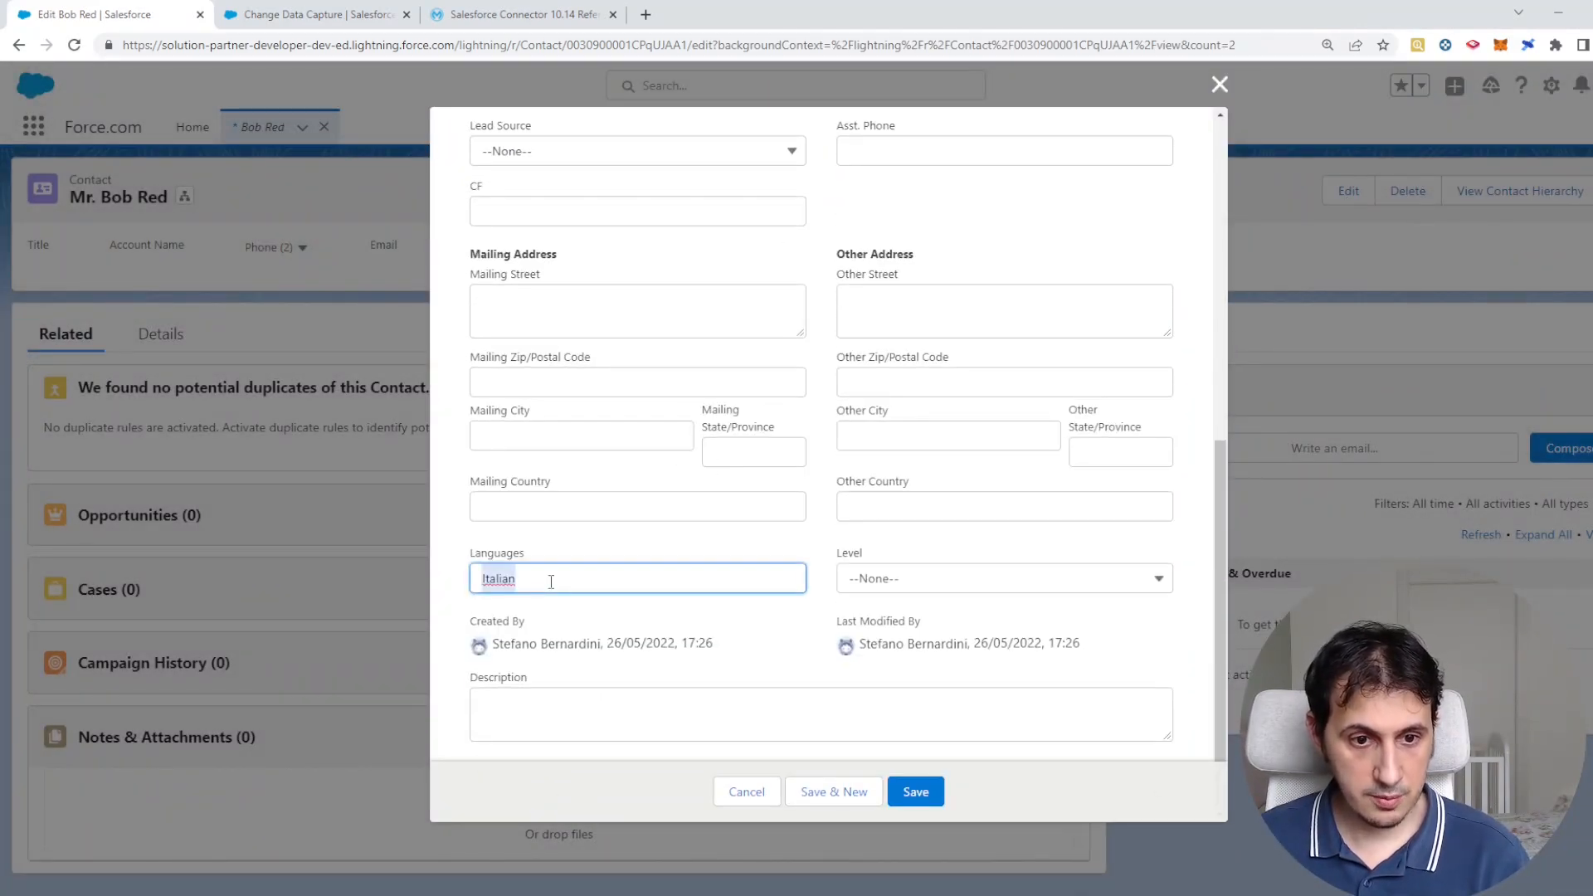
type("any")
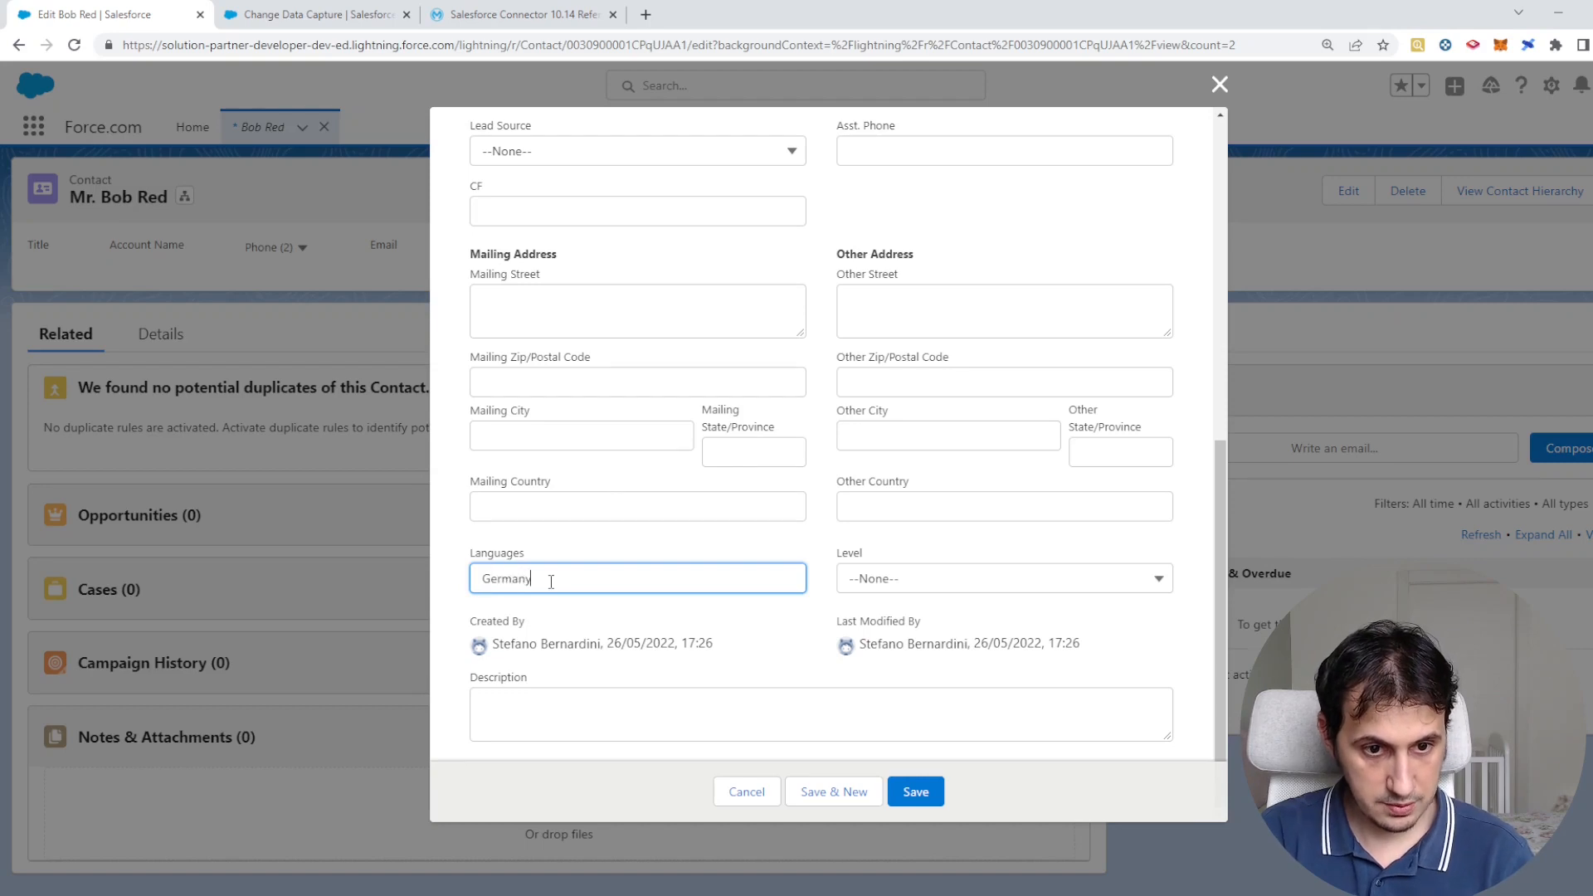
left_click(917, 790)
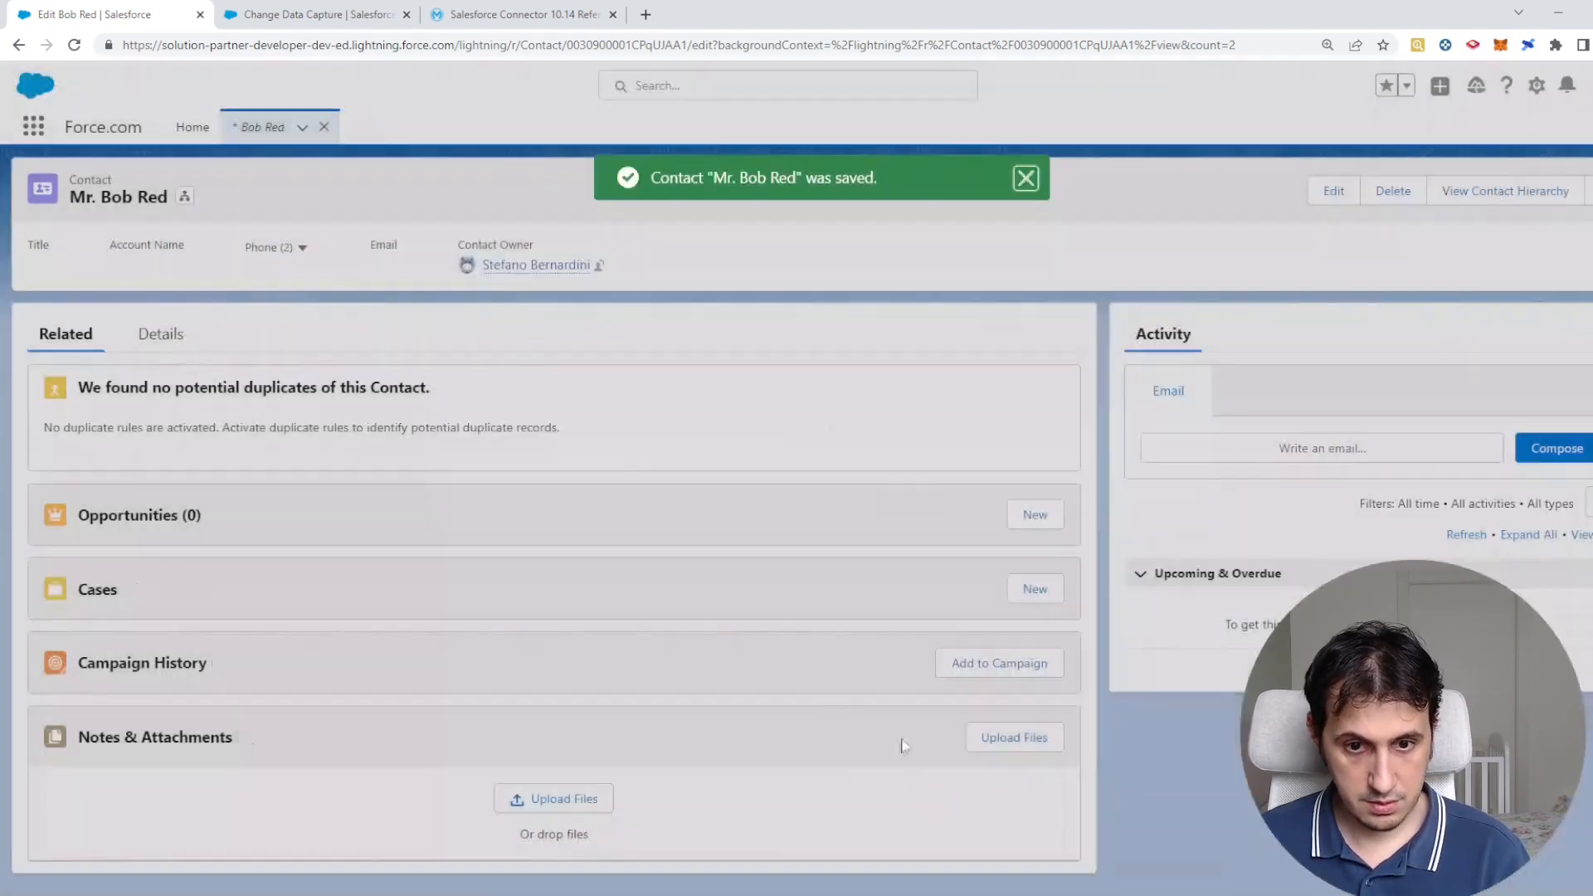
Switch to Anypoint Studio and examine the change type of the event logged for the contact's Languages edit.
left_click(452, 895)
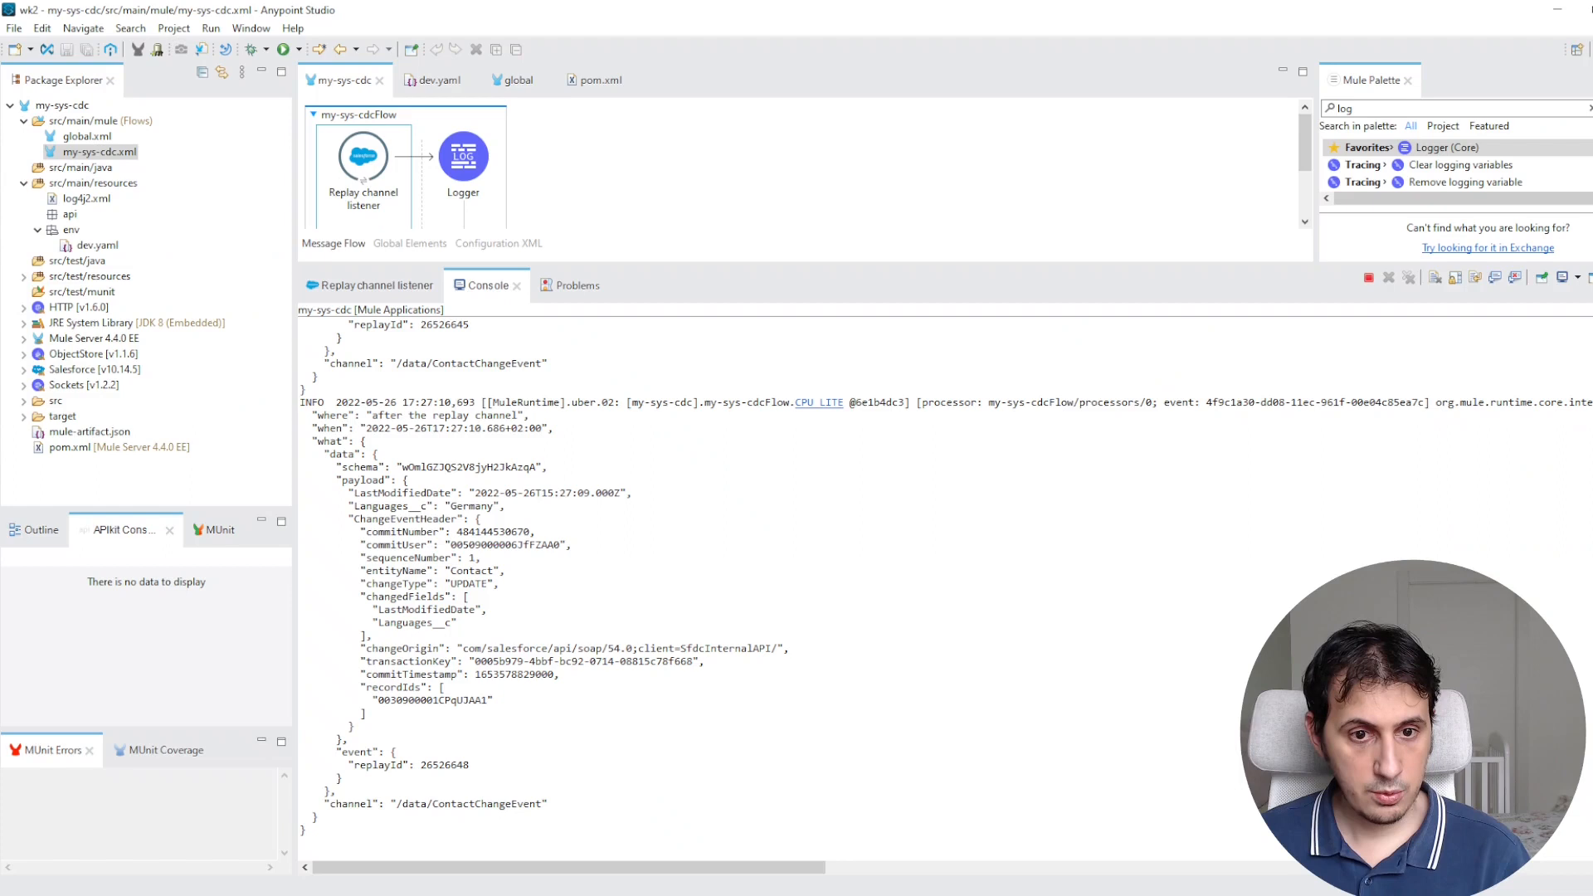
double_click(475, 584)
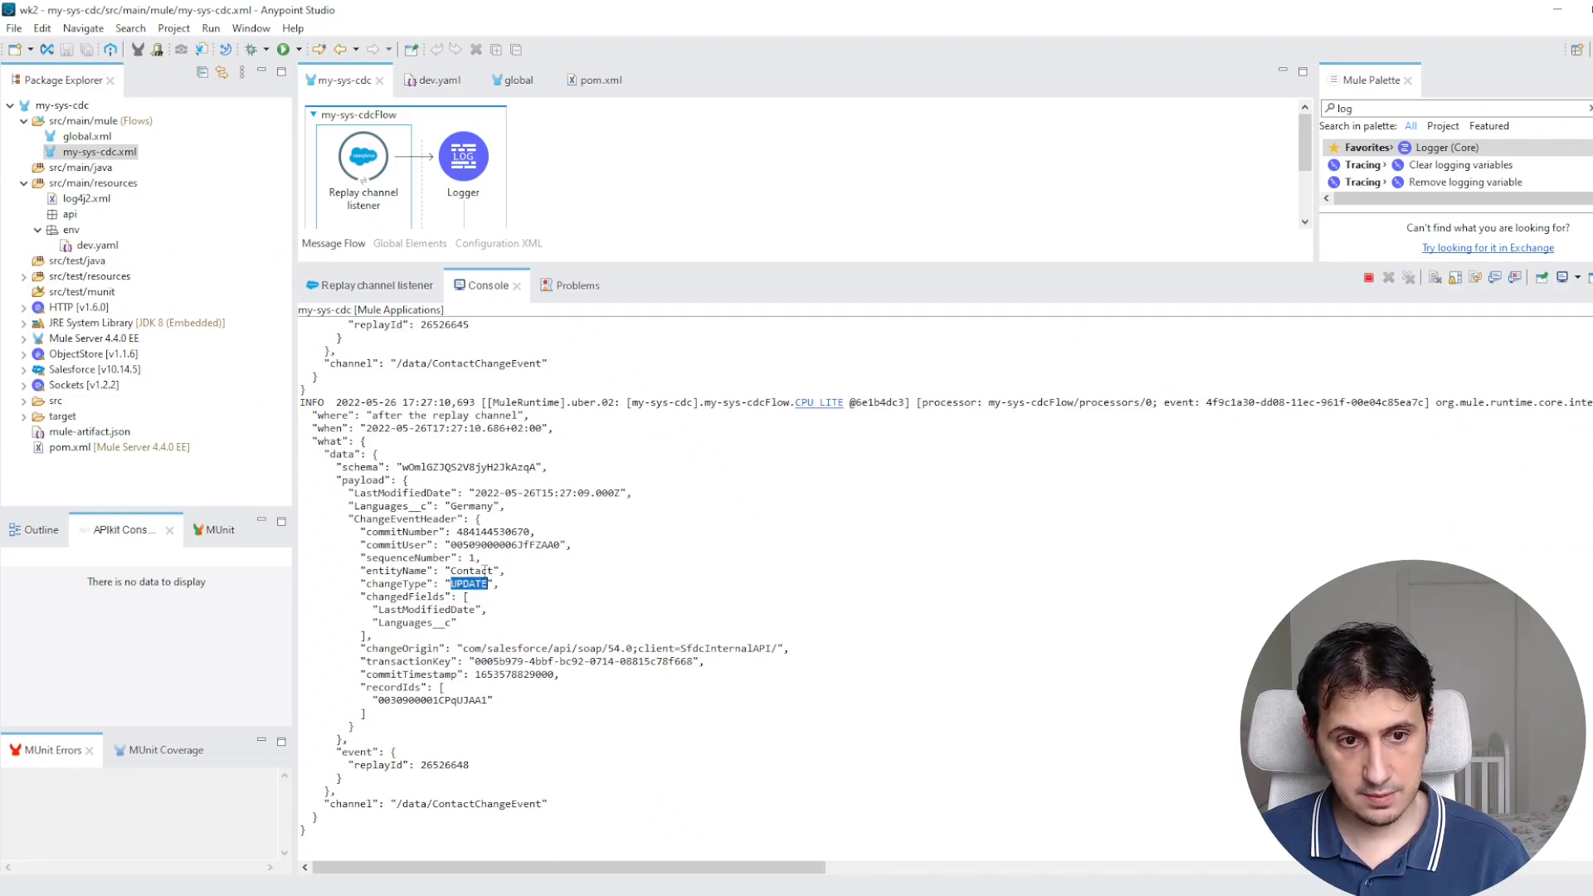
Delete the test contact in Salesforce, then examine the change type of its newly logged event in Anypoint Studio.
left_click(264, 890)
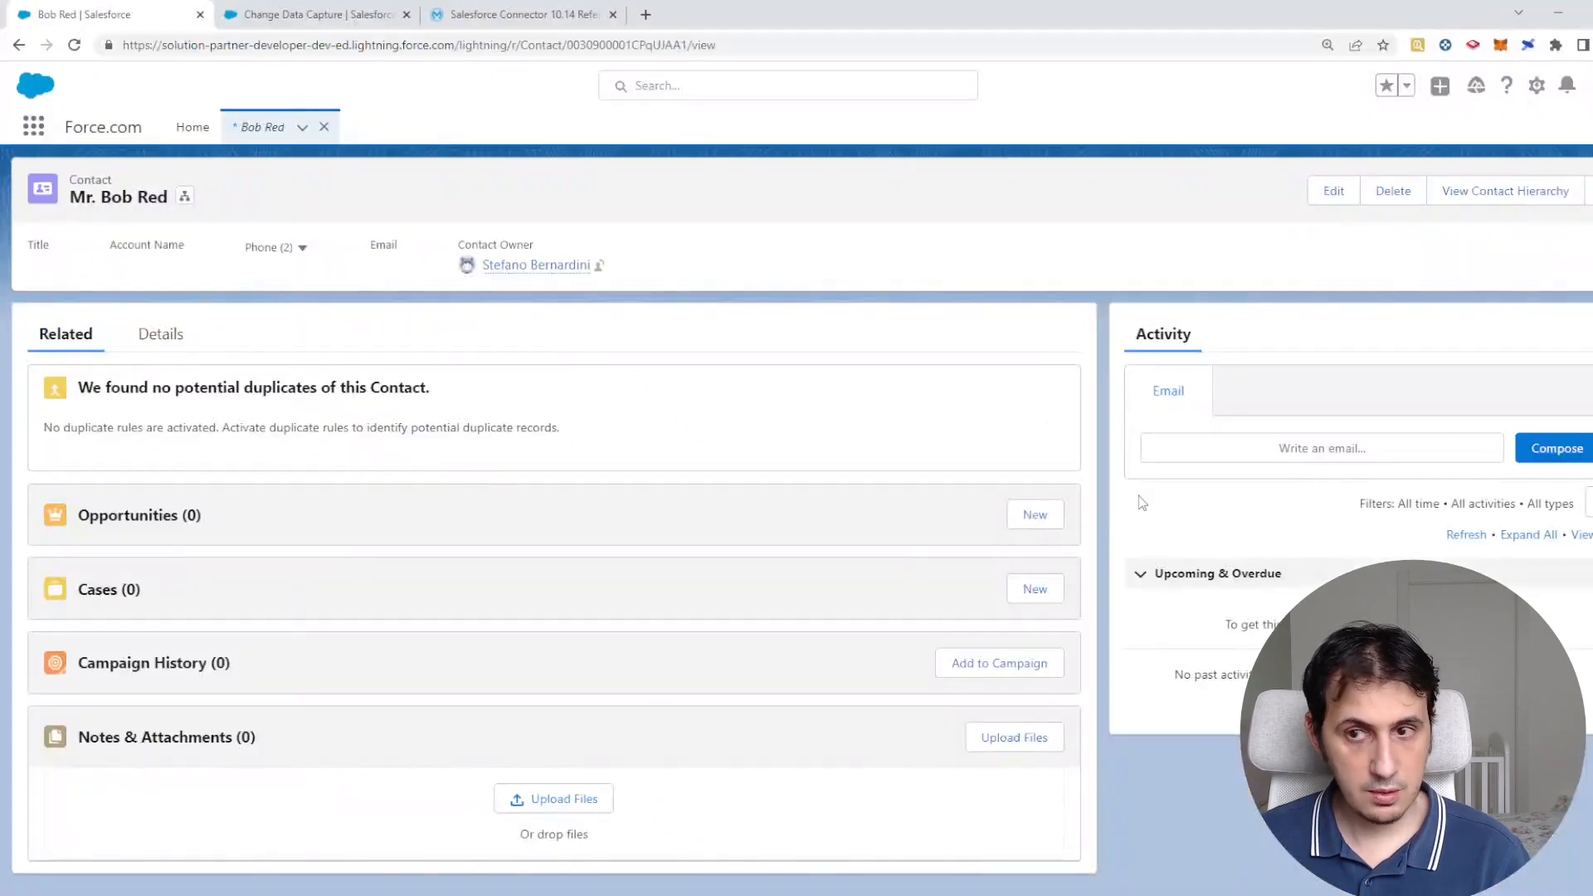
left_click(1410, 195)
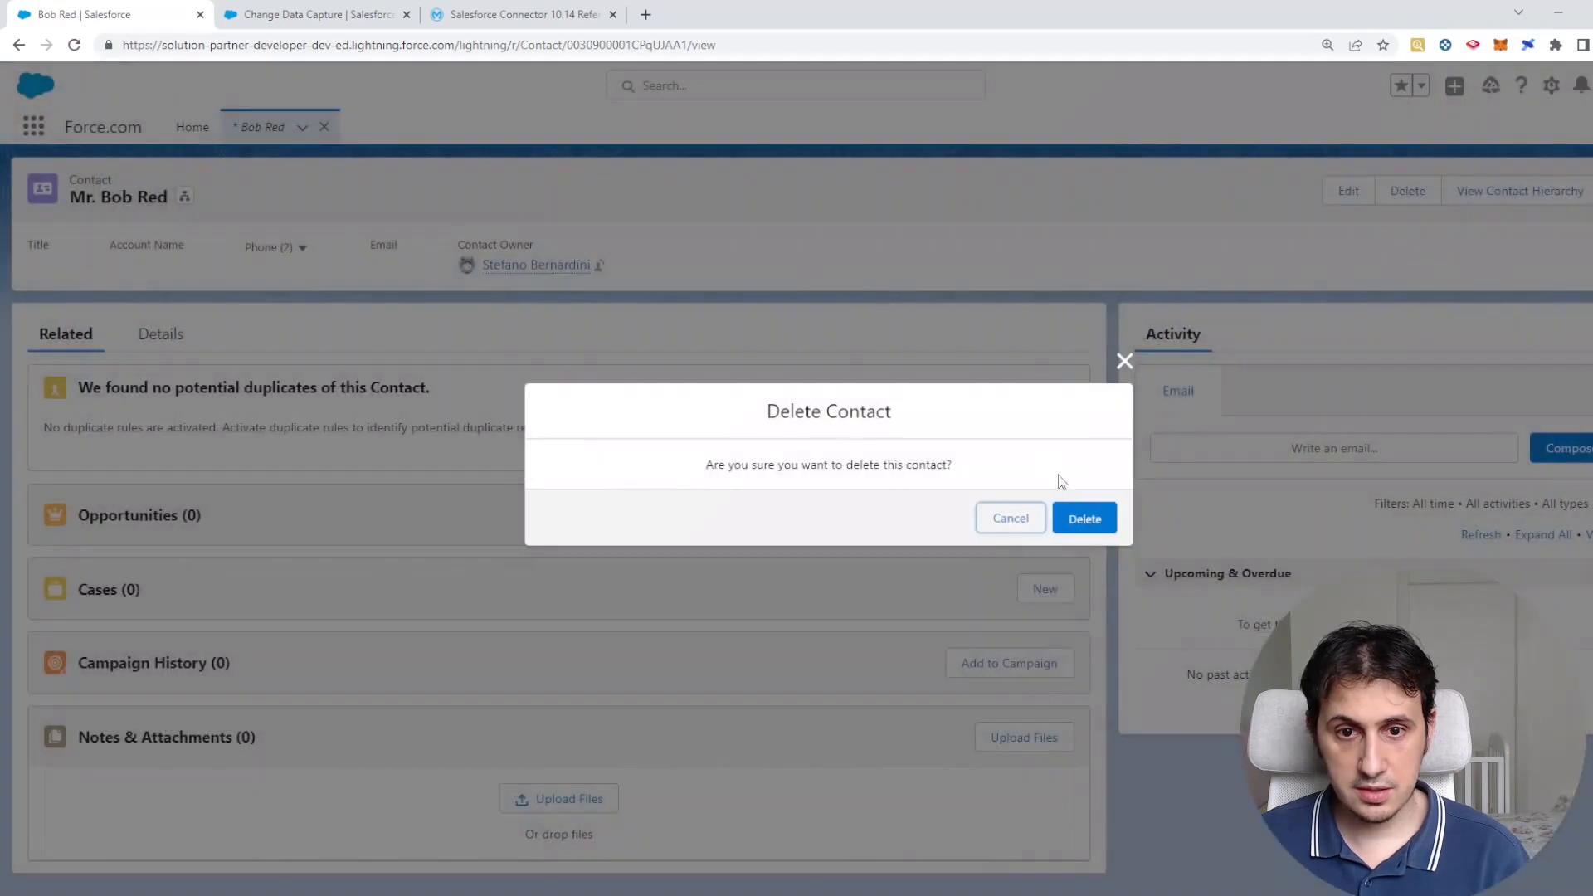
left_click(1081, 520)
left_click(332, 891)
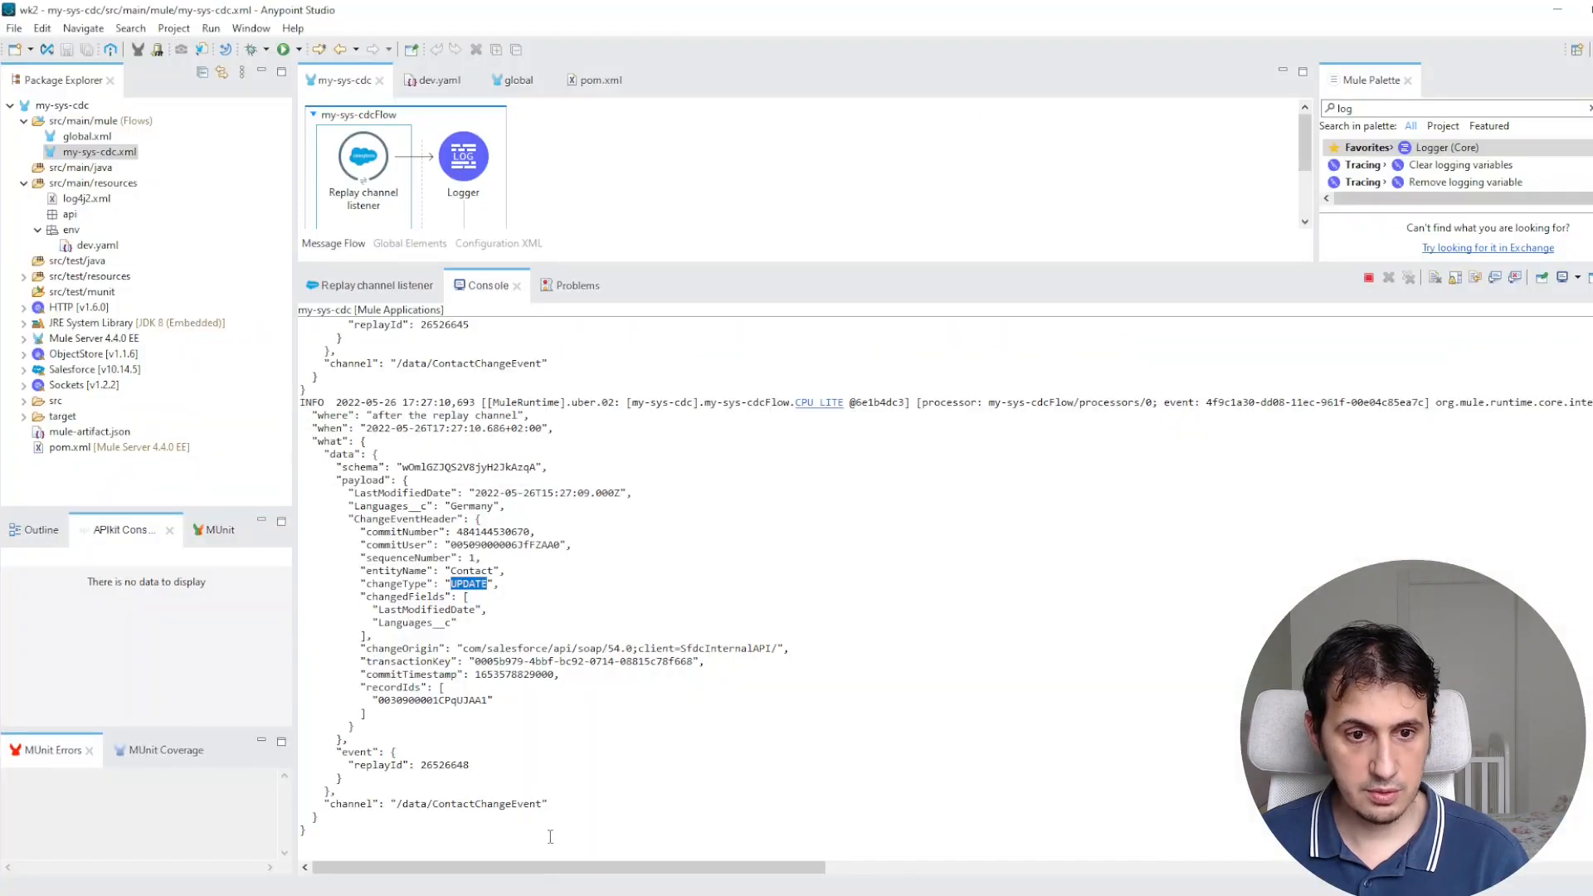
double_click(478, 597)
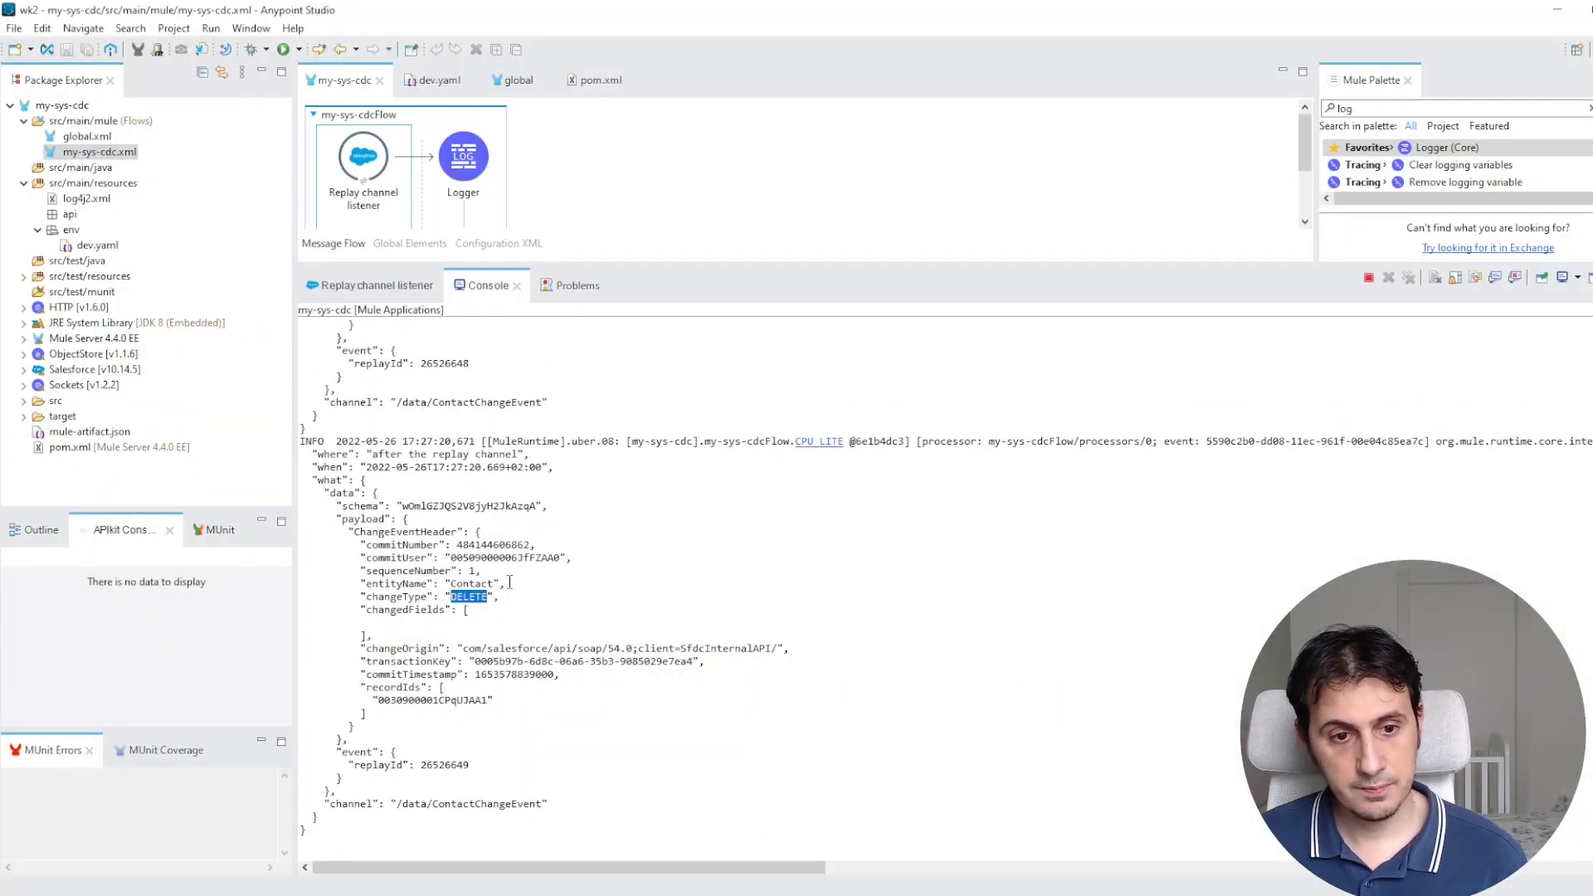